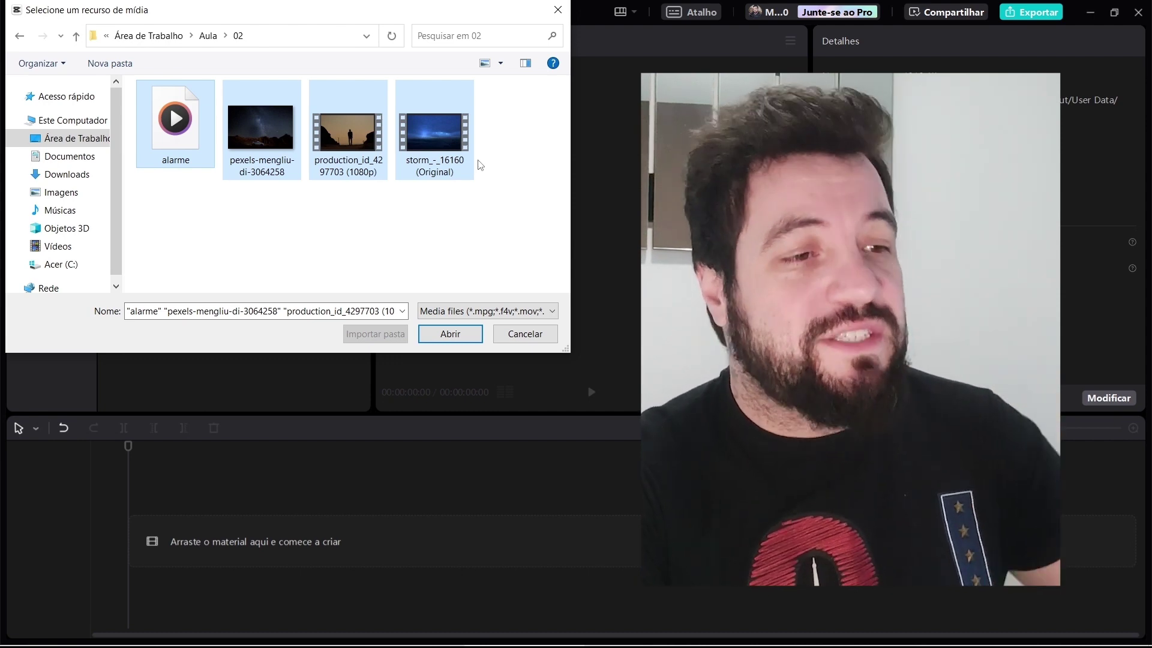
Import the four selected media files and place the pexels-mengliu-di-3064258 photo at the start of the timeline
{"action": "key", "text": "Return"}
{"action": "left_click_drag", "start_coordinate": [253, 172], "coordinate": [132, 553]}
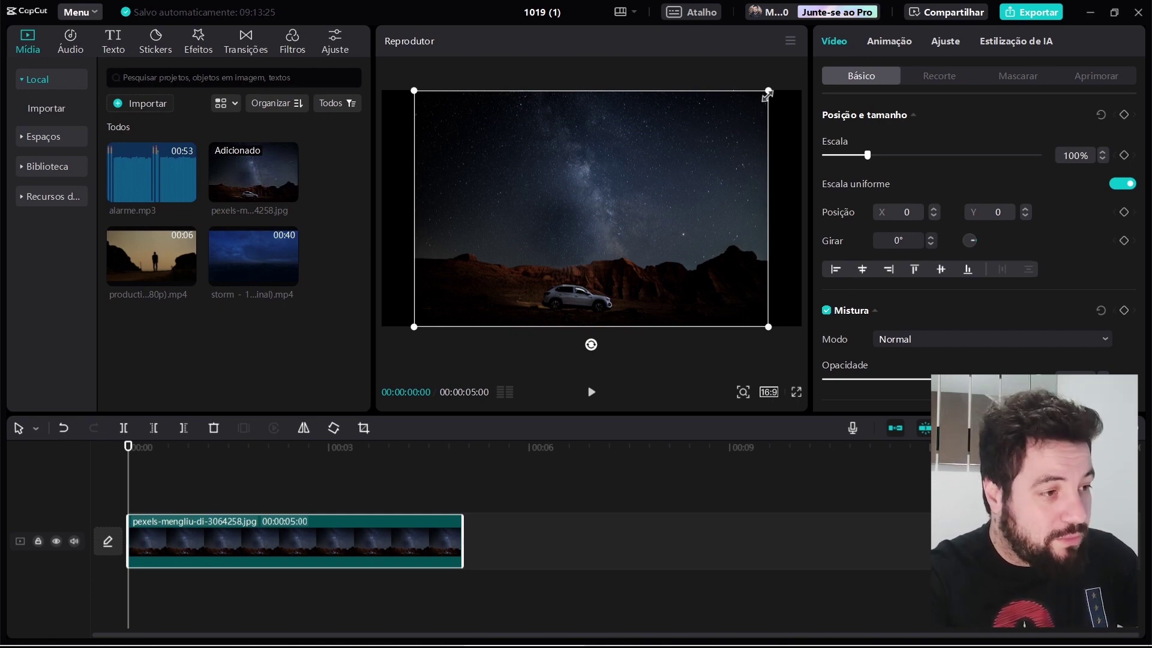
Scale the night-sky photo to 118% and shift it to Y 198 so it fills the frame, and preview it
{"action": "left_click_drag", "start_coordinate": [768, 90], "coordinate": [808, 63]}
{"action": "left_click_drag", "start_coordinate": [724, 196], "coordinate": [725, 174]}
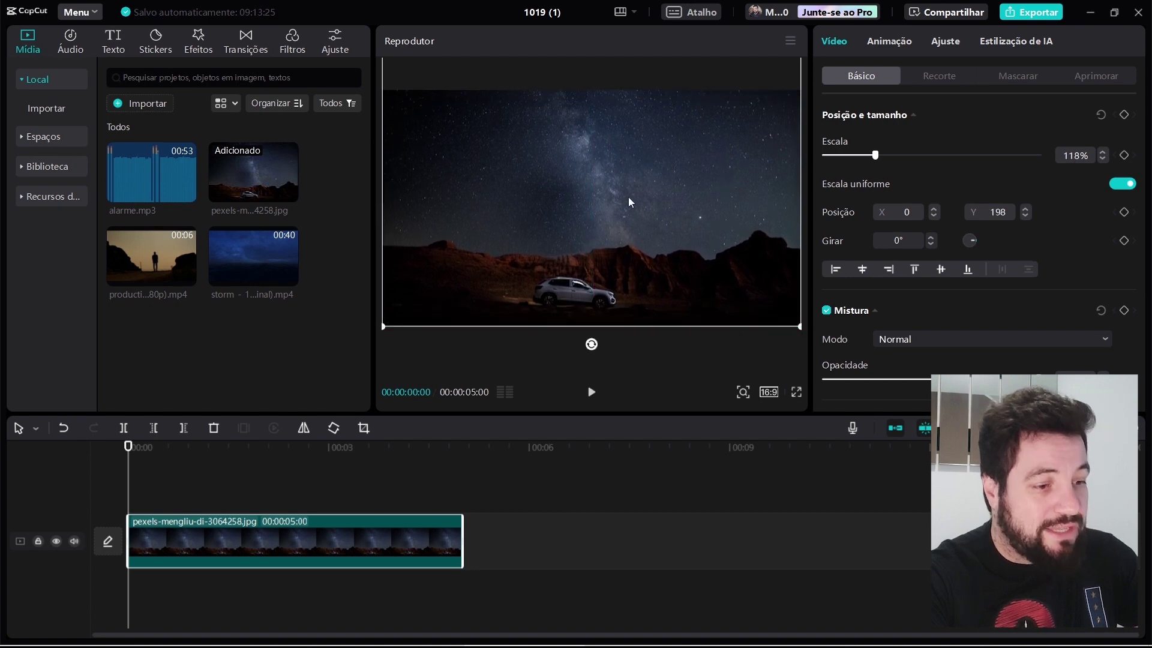
{"action": "left_click", "coordinate": [148, 490]}
{"action": "key", "text": "space"}
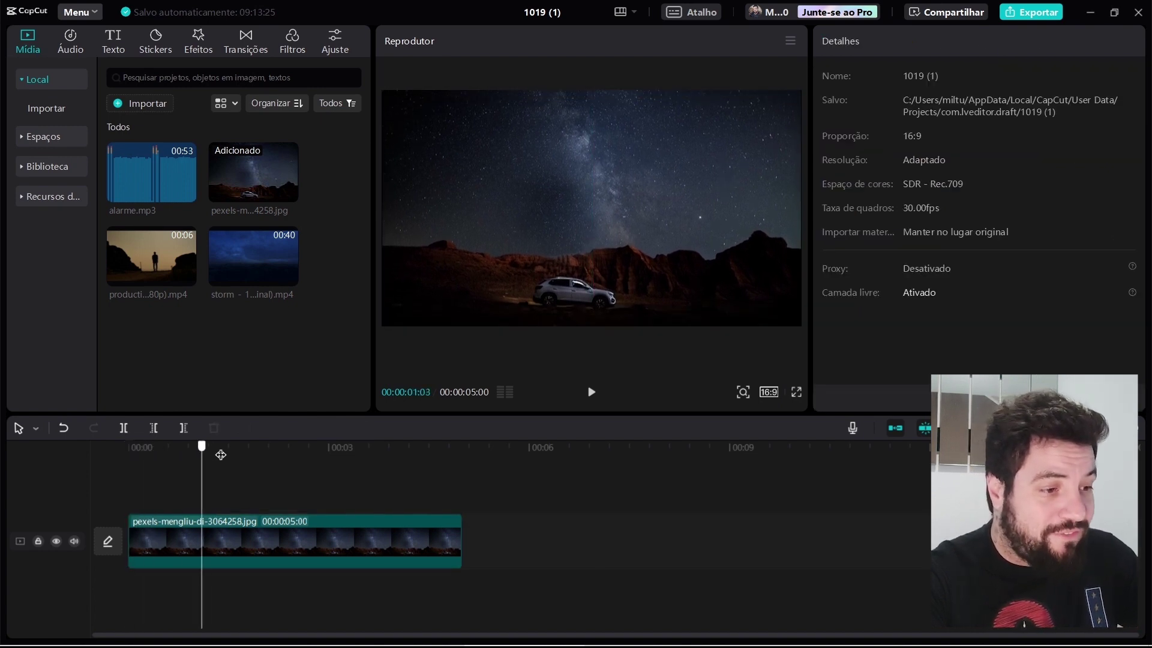
{"action": "key", "text": "space"}
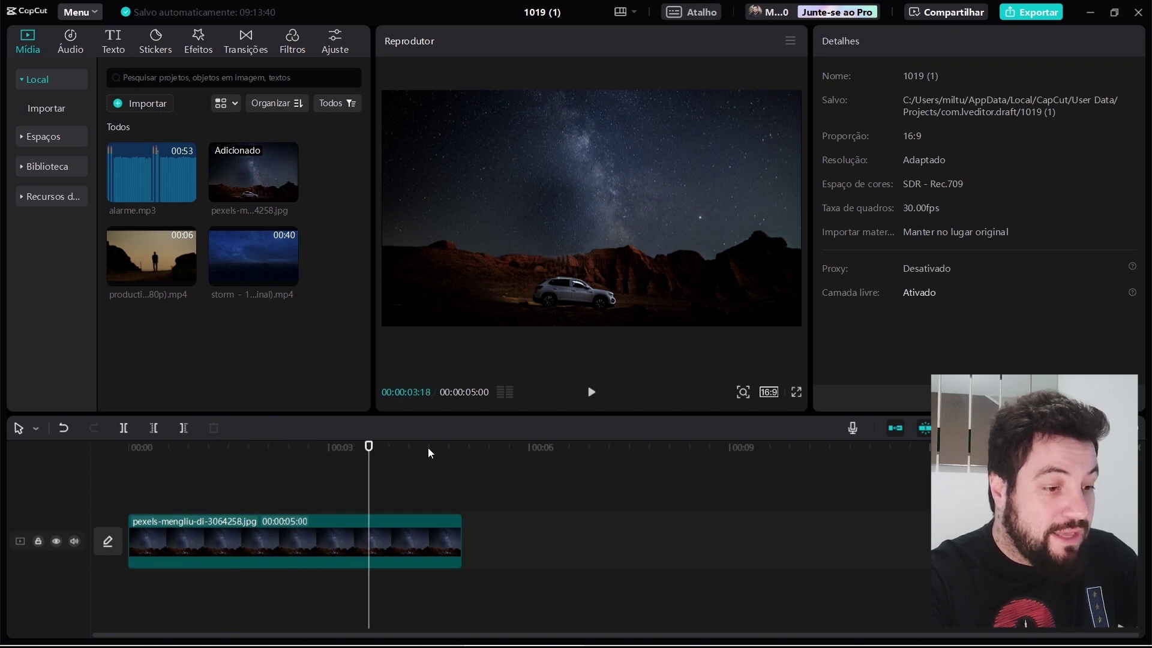
{"action": "left_click_drag", "start_coordinate": [308, 449], "coordinate": [240, 475]}
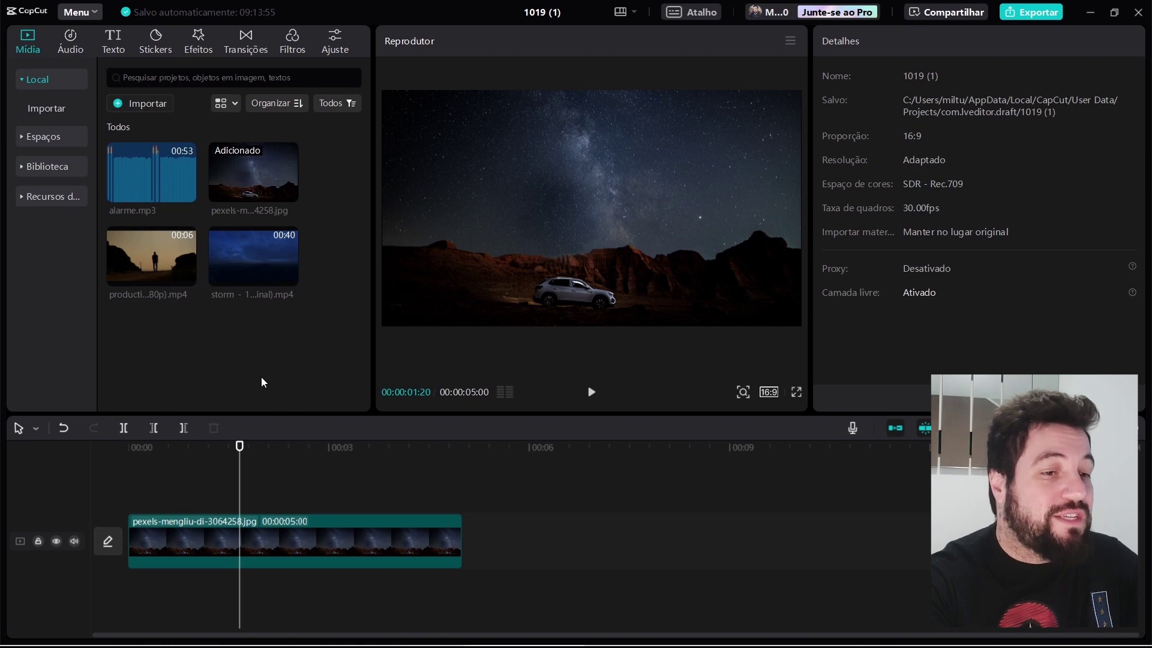
{"action": "left_click", "coordinate": [163, 259]}
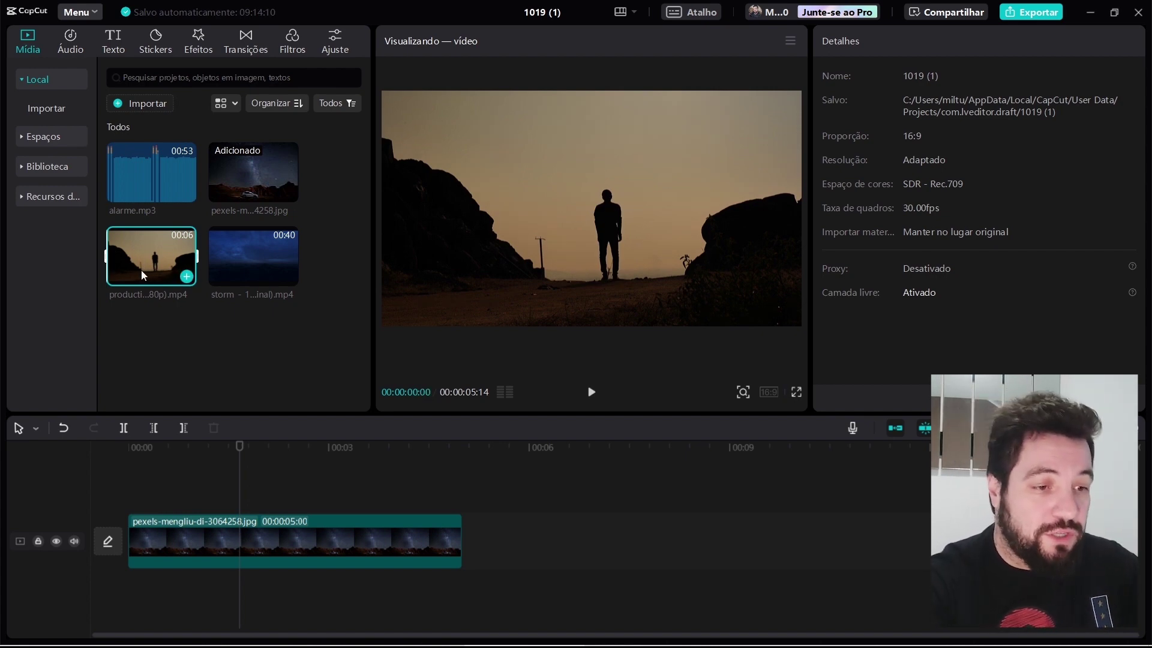
{"action": "left_click_drag", "start_coordinate": [180, 268], "coordinate": [142, 484]}
{"action": "left_click", "coordinate": [293, 446]}
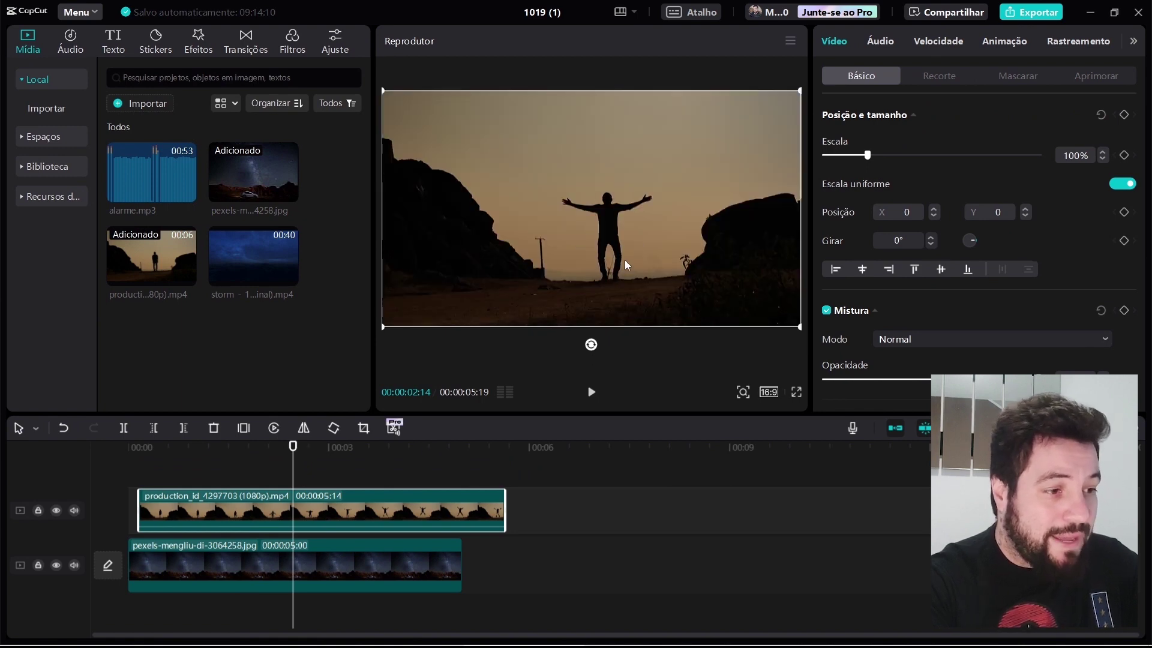
Reduce the man's clip to 70% and move it to X 765, Y 51
{"action": "left_click_drag", "start_coordinate": [625, 260], "coordinate": [650, 177]}
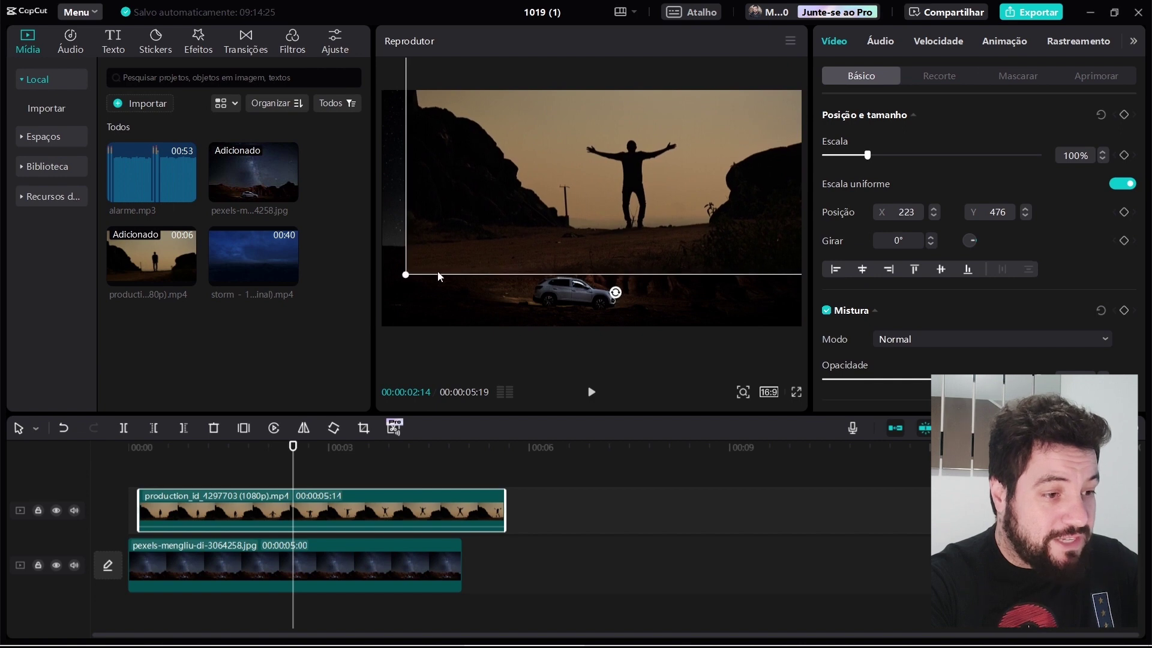
{"action": "left_click_drag", "start_coordinate": [406, 275], "coordinate": [506, 235]}
{"action": "left_click_drag", "start_coordinate": [687, 192], "coordinate": [746, 236]}
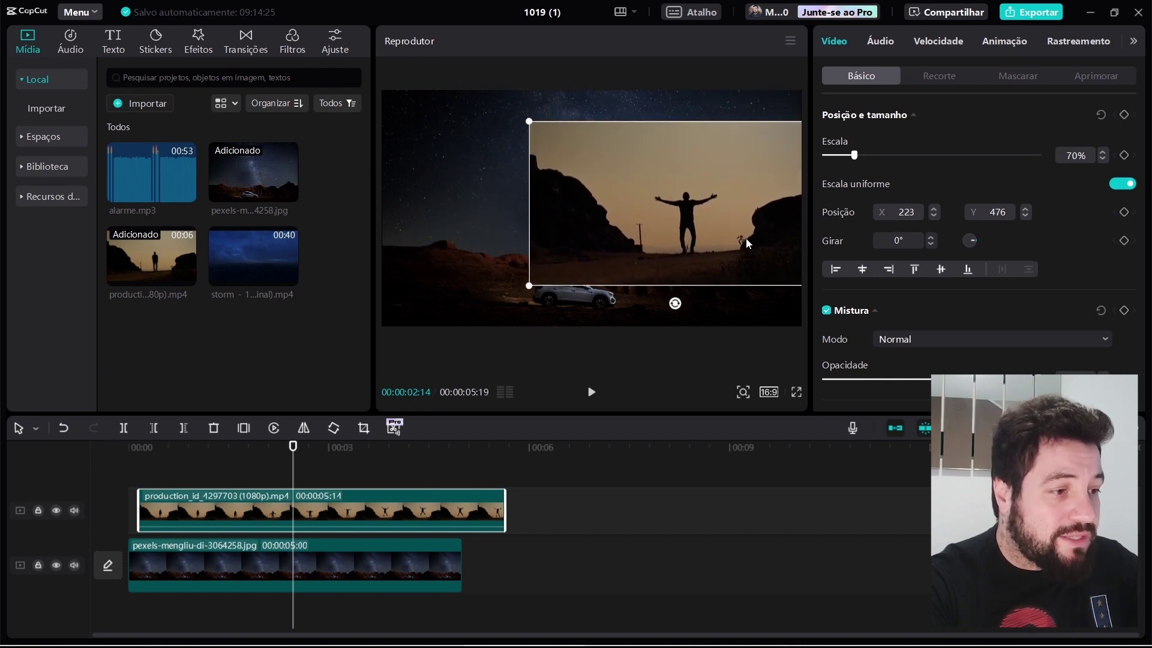
Set the man's clip blend mode to Escurecer and move the clip to X 374, Y 216
{"action": "left_click", "coordinate": [918, 340]}
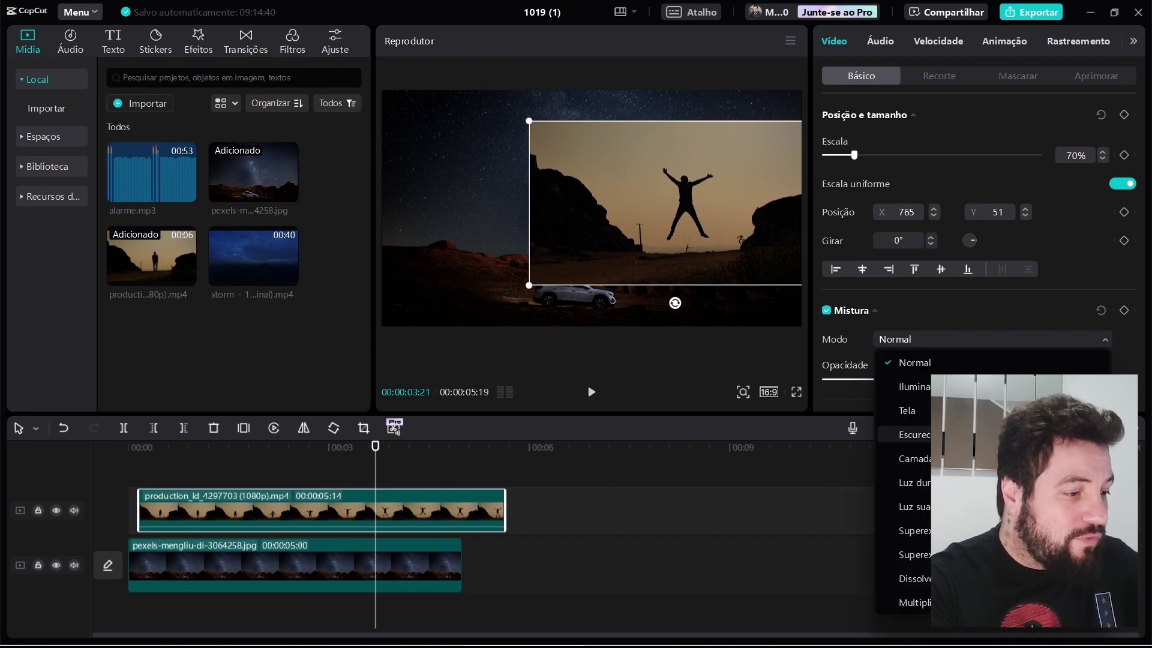
{"action": "left_click", "coordinate": [909, 434]}
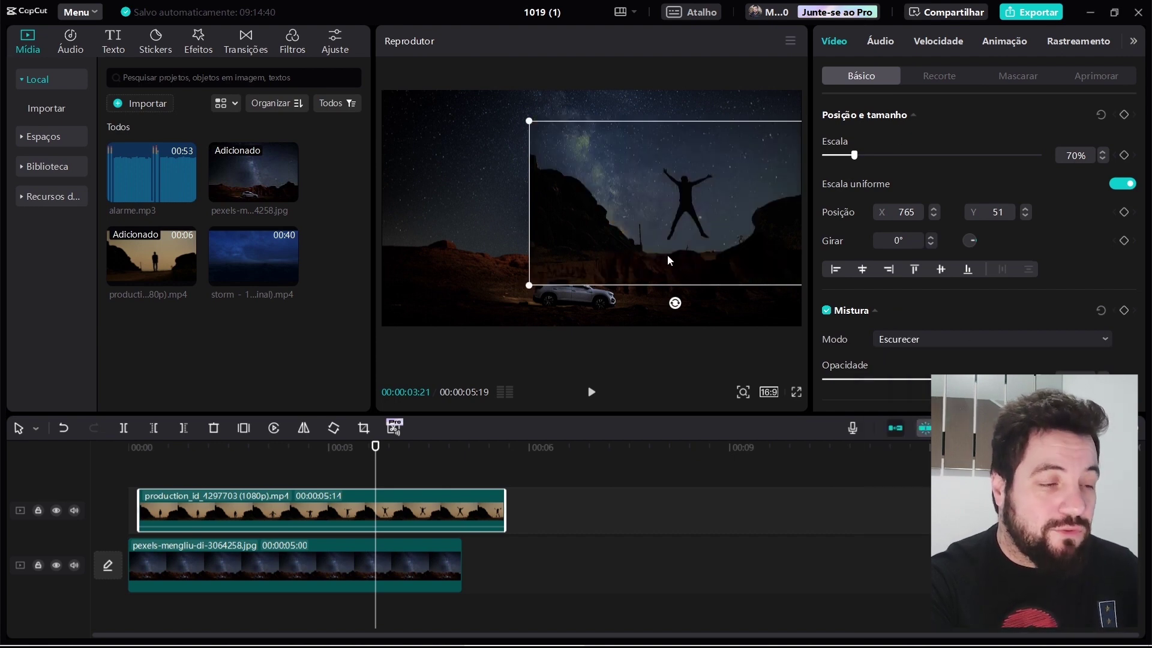
{"action": "left_click_drag", "start_coordinate": [667, 255], "coordinate": [665, 199]}
Apply a rectangle mask to the man's clip and fit it around his silhouette to hide the surrounding rocks
{"action": "left_click", "coordinate": [1020, 74]}
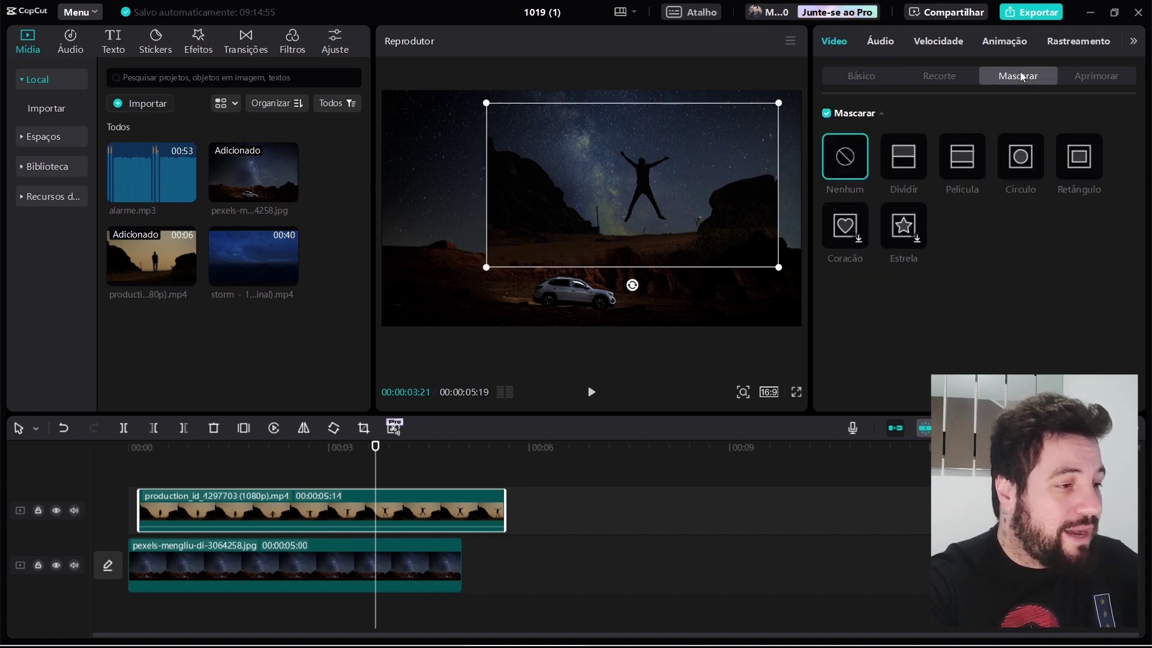
{"action": "left_click", "coordinate": [1080, 157]}
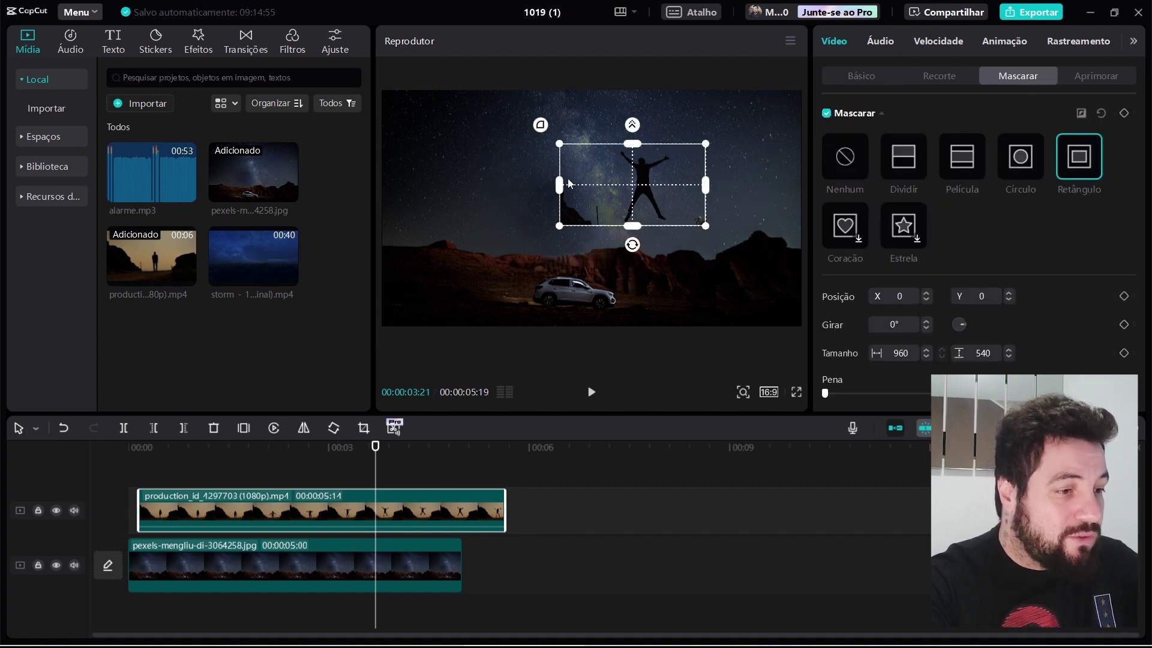
{"action": "left_click_drag", "start_coordinate": [560, 184], "coordinate": [646, 223]}
{"action": "left_click_drag", "start_coordinate": [693, 188], "coordinate": [661, 192]}
Reposition the man at X 744, Y 0 above the mountain ridge, align his clip with the timeline start, and preview it
{"action": "left_click", "coordinate": [860, 76]}
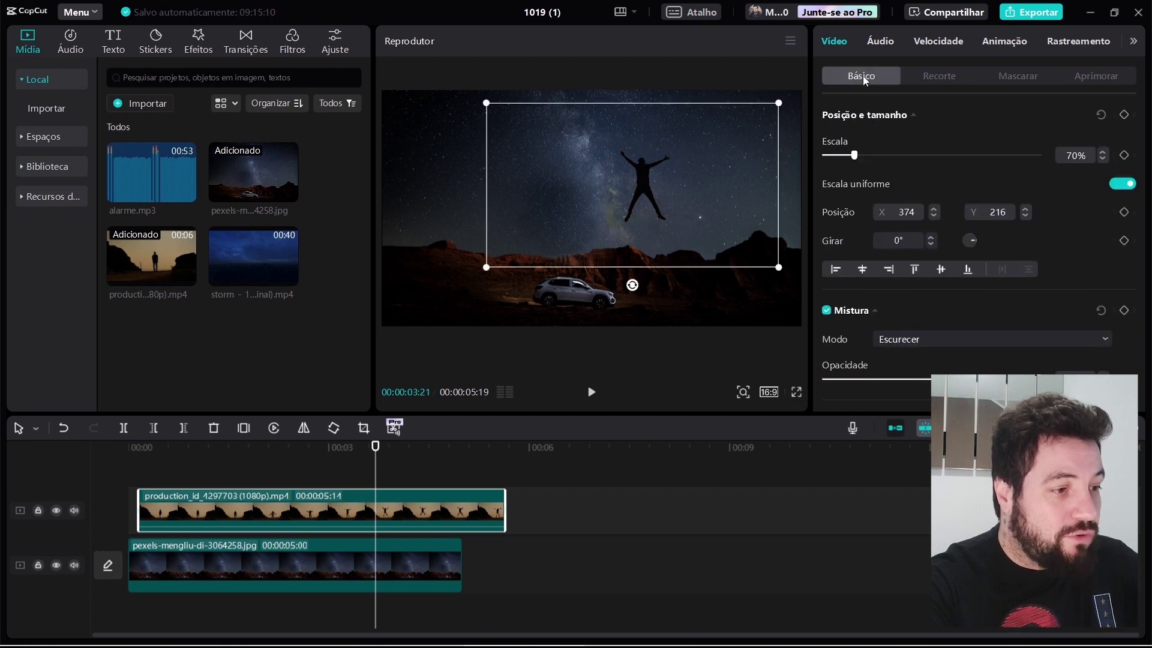
{"action": "left_click_drag", "start_coordinate": [642, 189], "coordinate": [680, 230]}
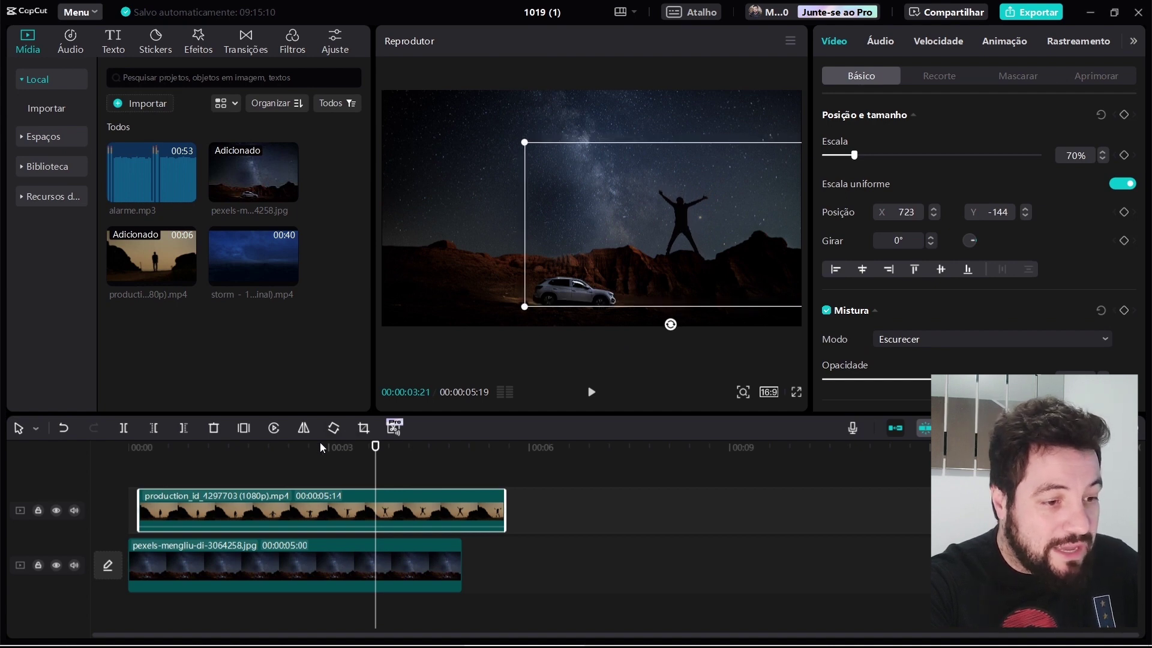
{"action": "left_click_drag", "start_coordinate": [319, 444], "coordinate": [45, 486]}
{"action": "left_click_drag", "start_coordinate": [174, 506], "coordinate": [164, 508]}
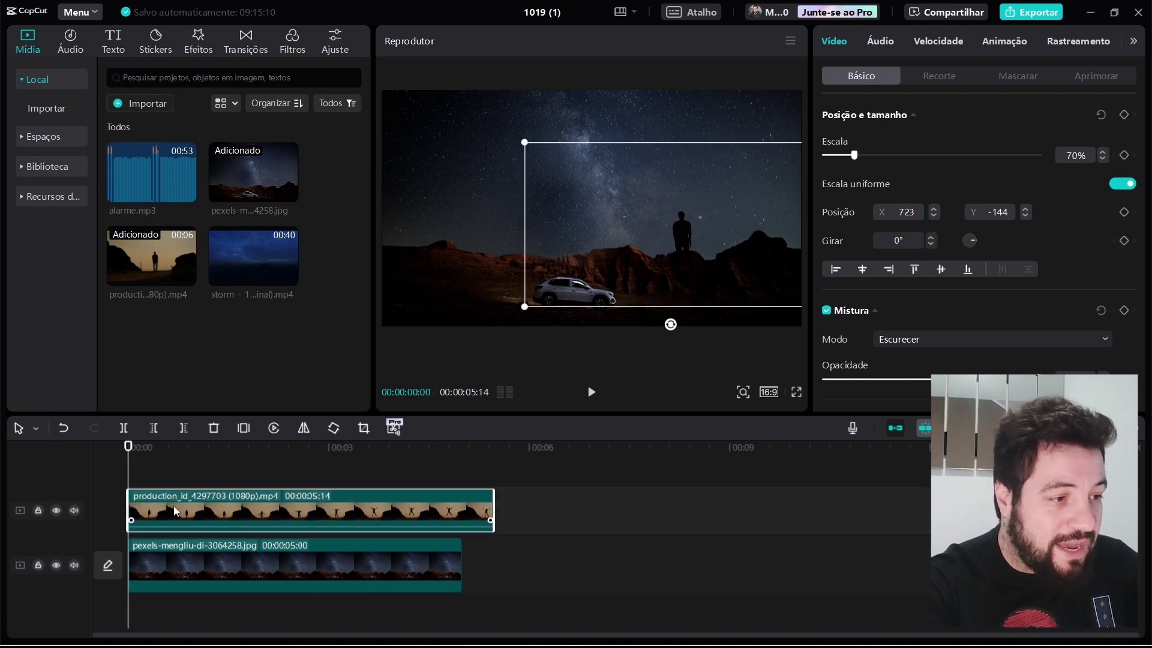
{"action": "key", "text": "space"}
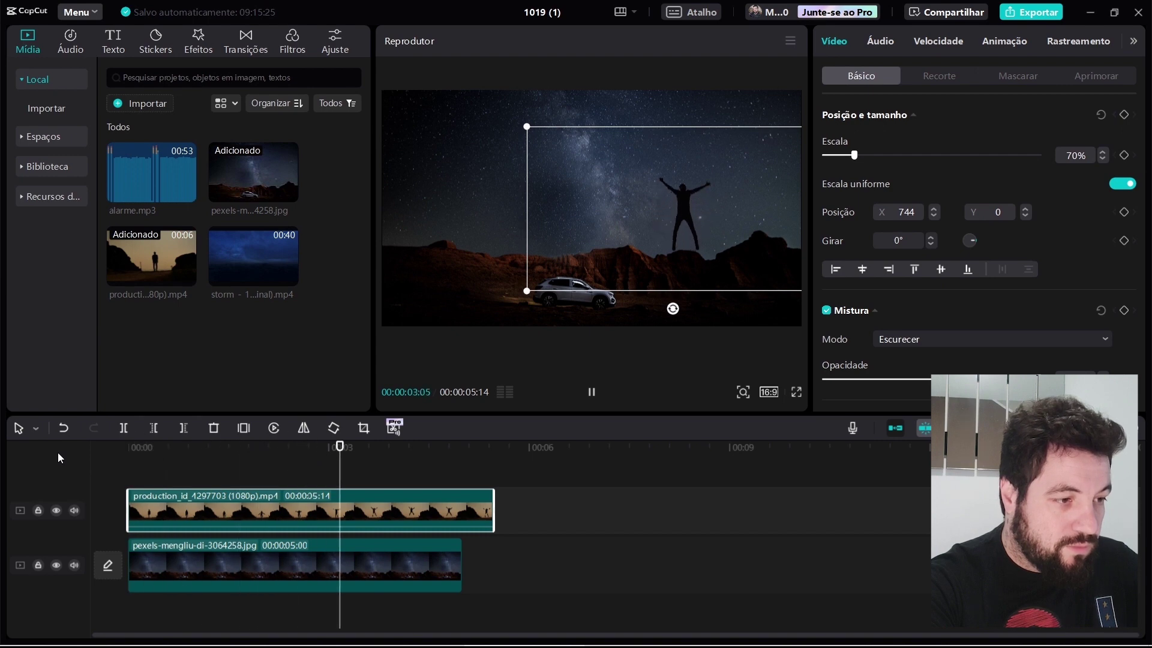
{"action": "key", "text": "space"}
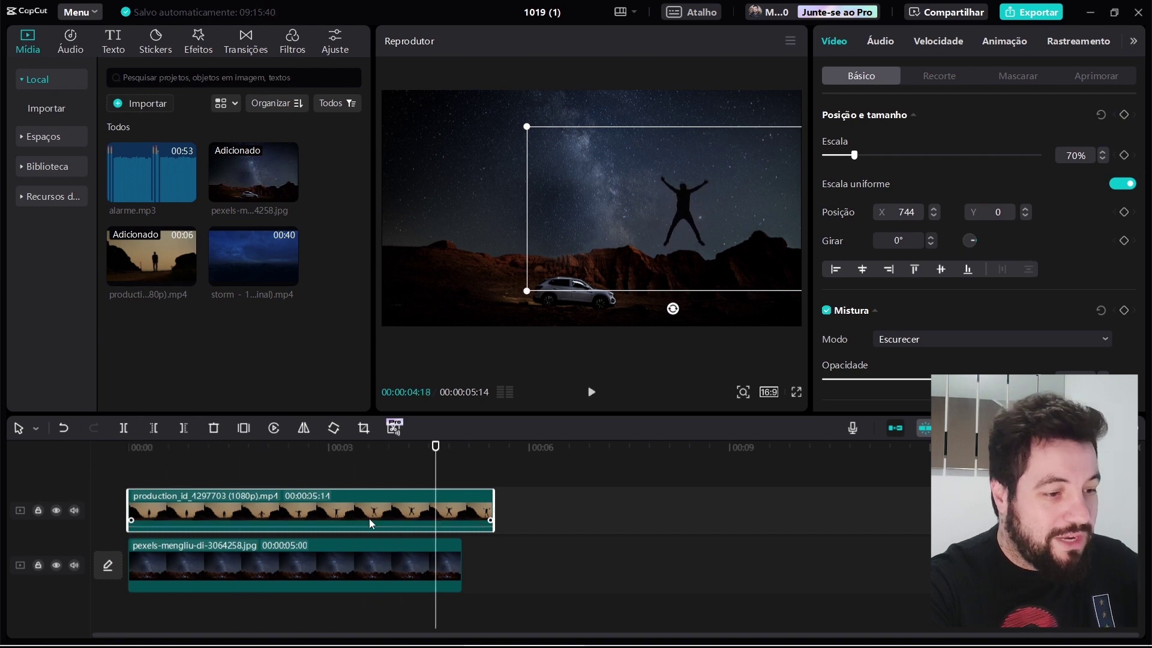
Extend the night-sky photo to 00:00:05:14 so it ends with the man's clip
{"action": "left_click", "coordinate": [441, 552]}
{"action": "left_click_drag", "start_coordinate": [464, 553], "coordinate": [494, 549]}
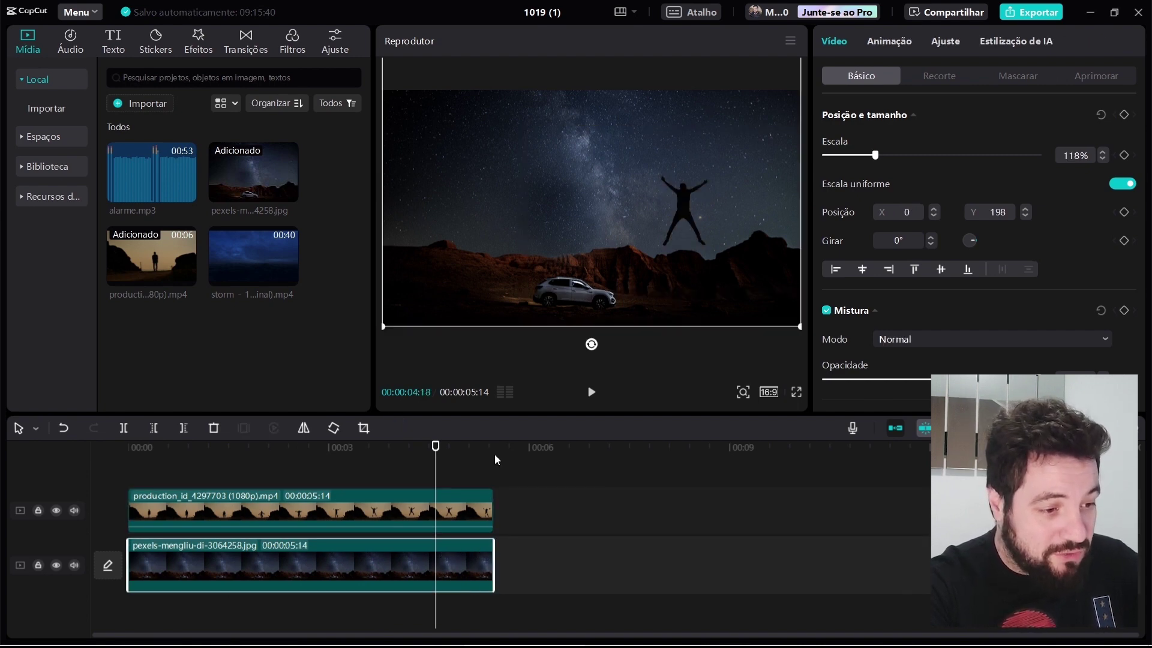
{"action": "left_click_drag", "start_coordinate": [491, 448], "coordinate": [371, 501]}
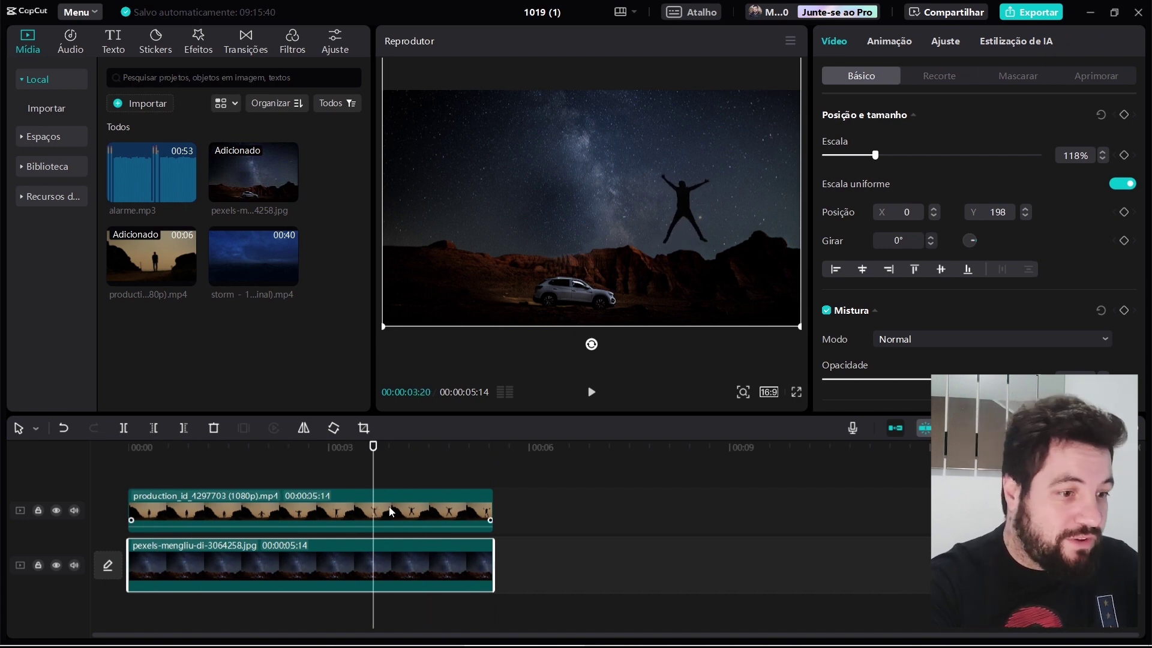
Place the storm_-_16160 (Original) clip on a top track from the timeline start and set its blend mode to Multiplicar
{"action": "left_click", "coordinate": [135, 445]}
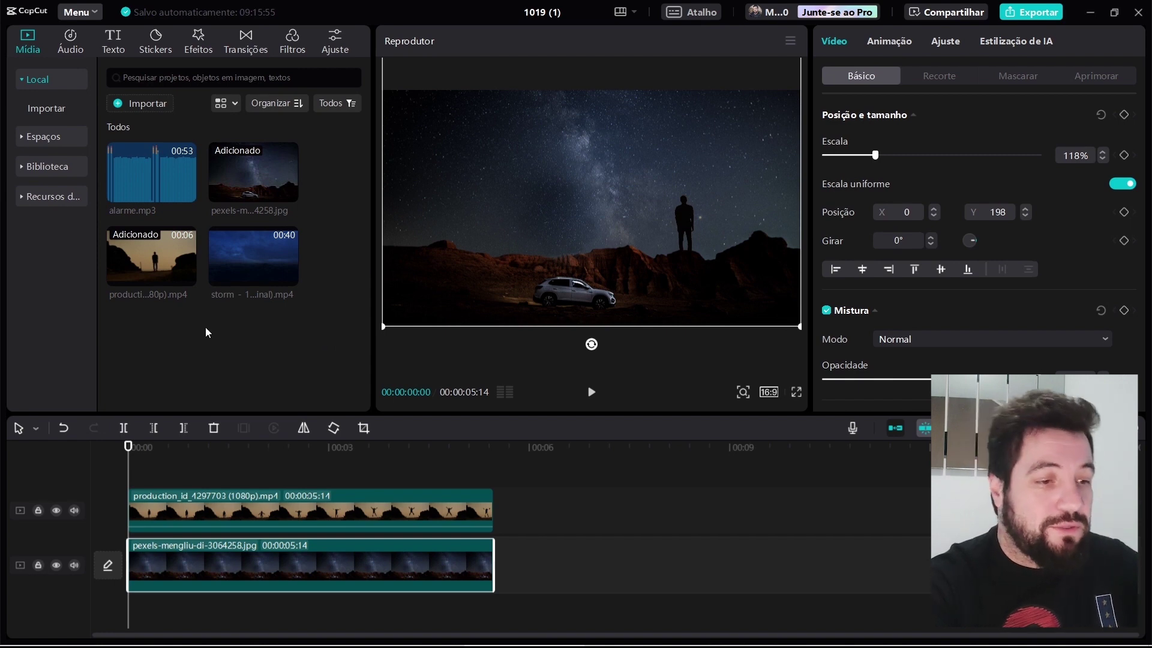
{"action": "left_click_drag", "start_coordinate": [252, 275], "coordinate": [221, 493]}
{"action": "left_click_drag", "start_coordinate": [160, 449], "coordinate": [321, 487]}
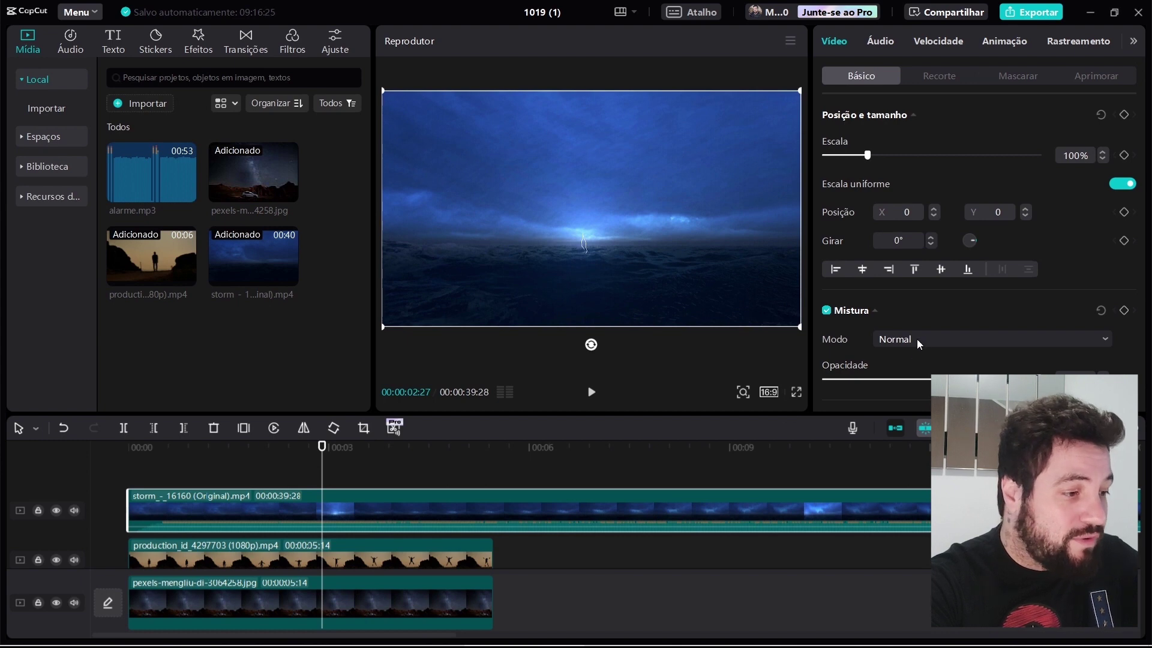
{"action": "left_click", "coordinate": [935, 339]}
{"action": "left_click", "coordinate": [899, 601]}
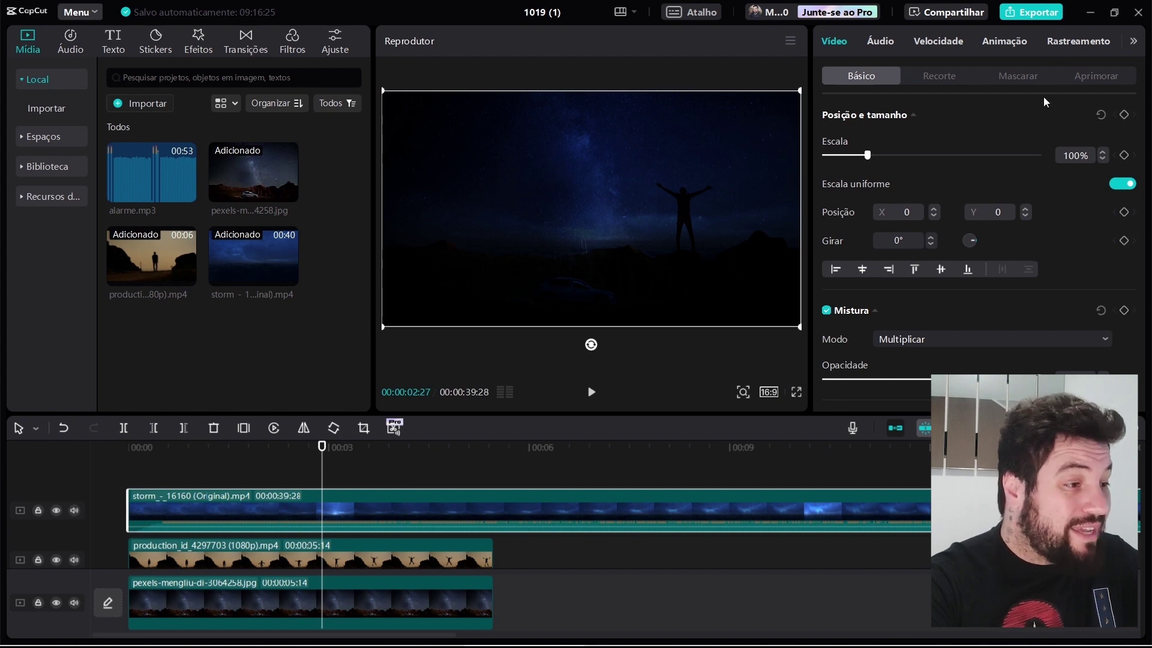
Apply a rectangle mask to the storm clip, sized 2880 by 778 at X 0, Y 199, to cover only the sky
{"action": "left_click", "coordinate": [1017, 76]}
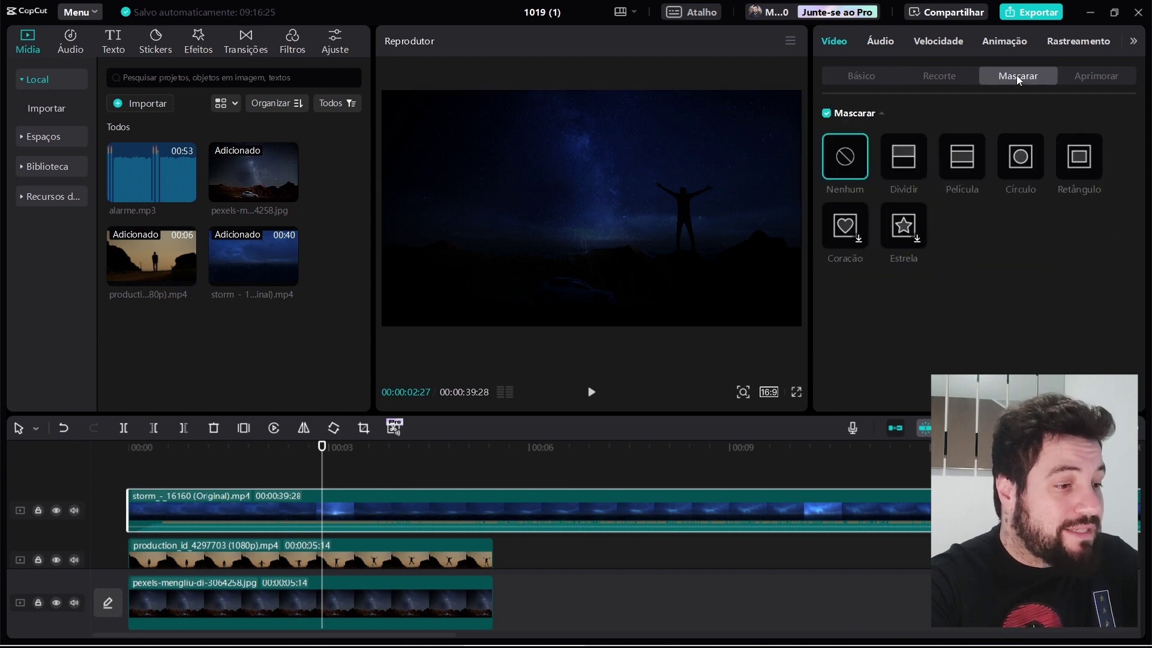
{"action": "left_click", "coordinate": [1085, 161]}
{"action": "left_click_drag", "start_coordinate": [620, 207], "coordinate": [515, 148]}
{"action": "left_click_drag", "start_coordinate": [591, 150], "coordinate": [803, 150]}
{"action": "left_click_drag", "start_coordinate": [492, 210], "coordinate": [491, 240]}
{"action": "left_click_drag", "start_coordinate": [567, 188], "coordinate": [657, 198]}
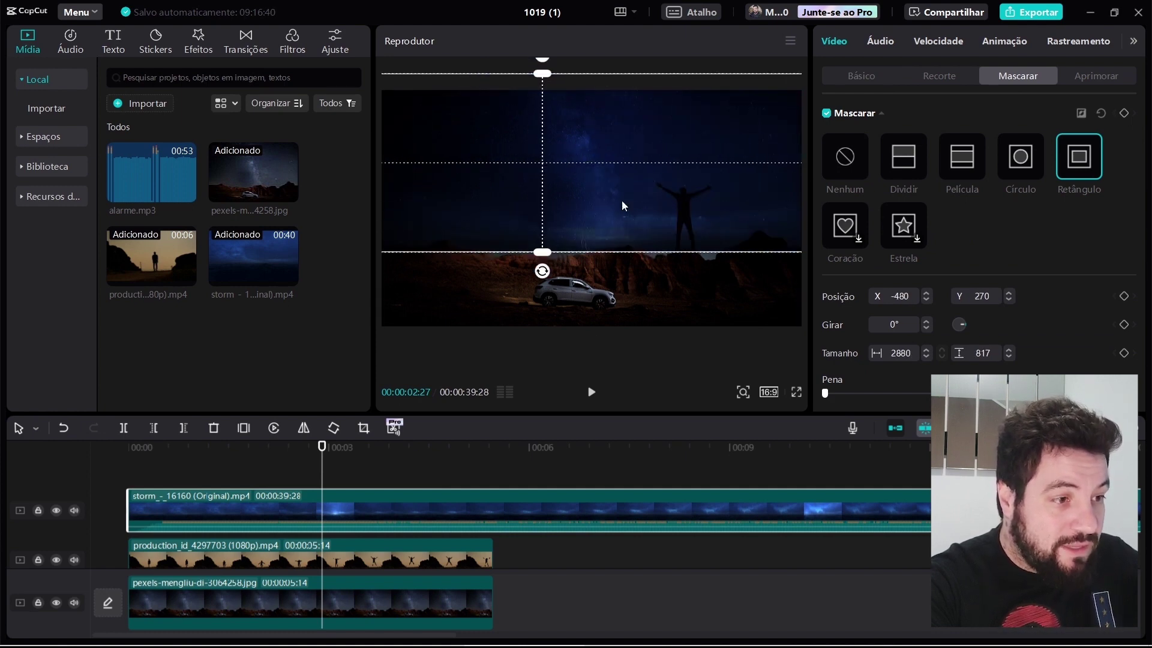
{"action": "left_click_drag", "start_coordinate": [584, 251], "coordinate": [583, 246]}
{"action": "left_click_drag", "start_coordinate": [630, 190], "coordinate": [639, 193]}
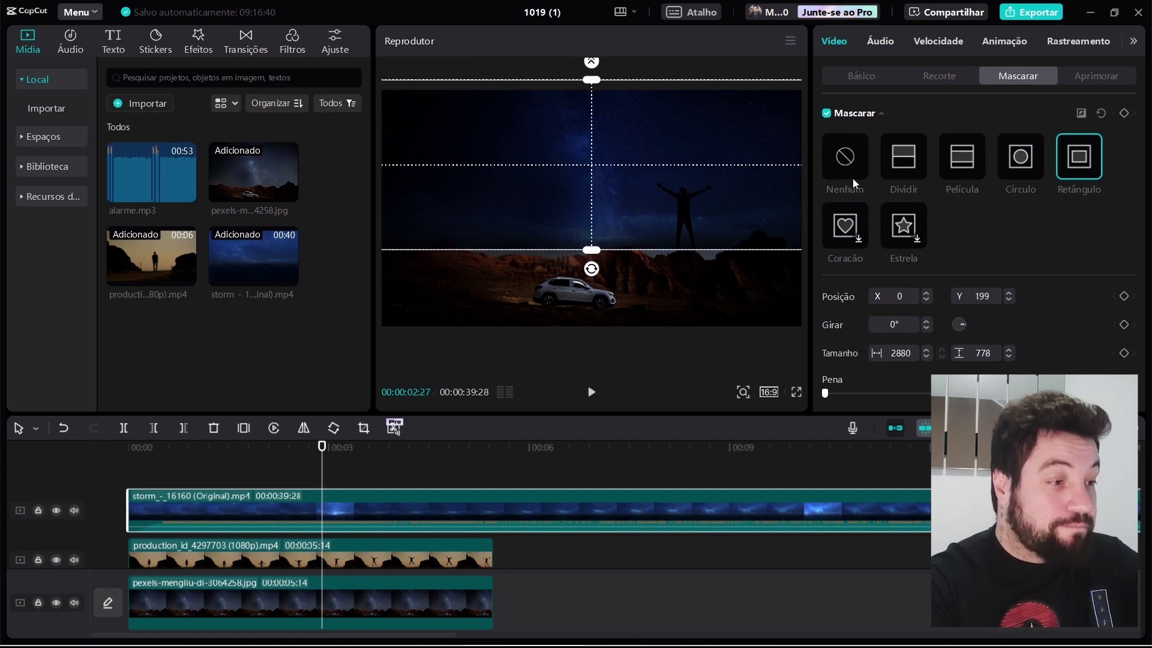
Feather the storm clip's mask edge by setting Pena to 5
{"action": "scroll", "coordinate": [1021, 272], "scroll_direction": "down", "scroll_amount": 1}
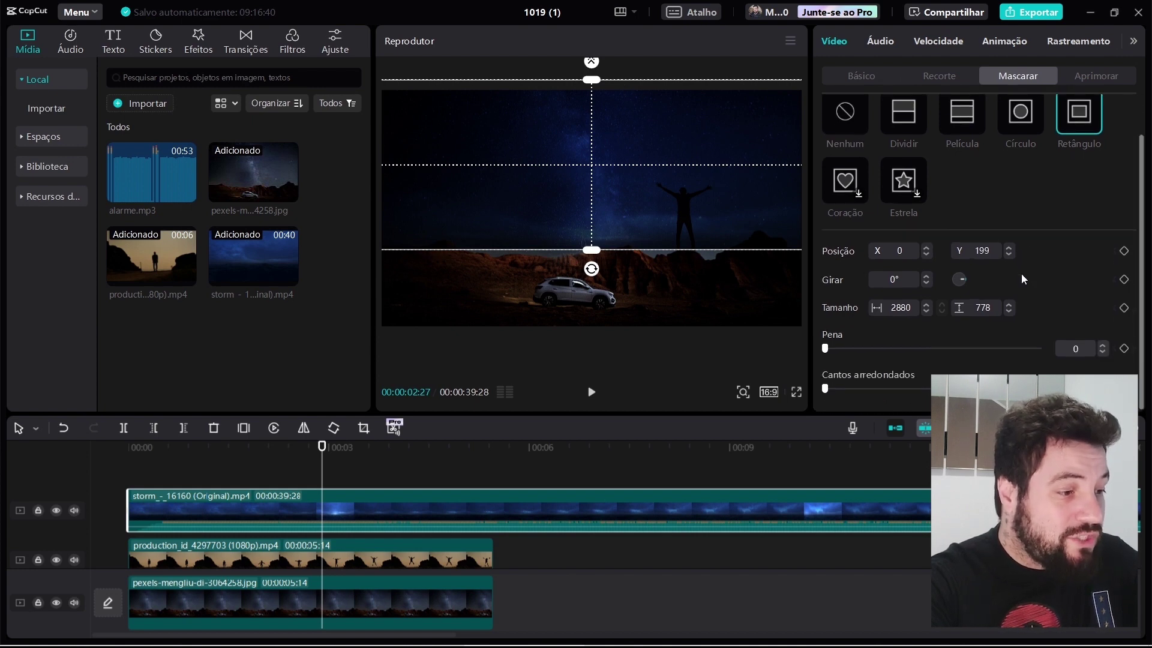
{"action": "left_click", "coordinate": [831, 348]}
{"action": "left_click_drag", "start_coordinate": [830, 349], "coordinate": [836, 349]}
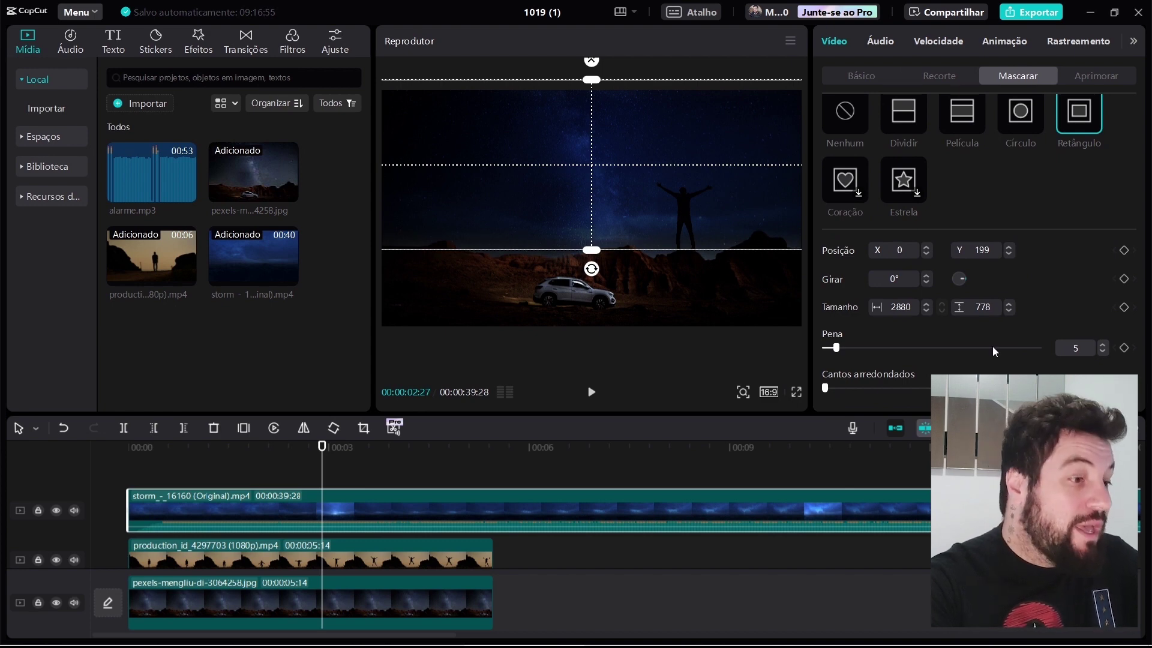
Lower the storm clip's saturation to -21 and preview the composite
{"action": "left_click", "coordinate": [861, 78]}
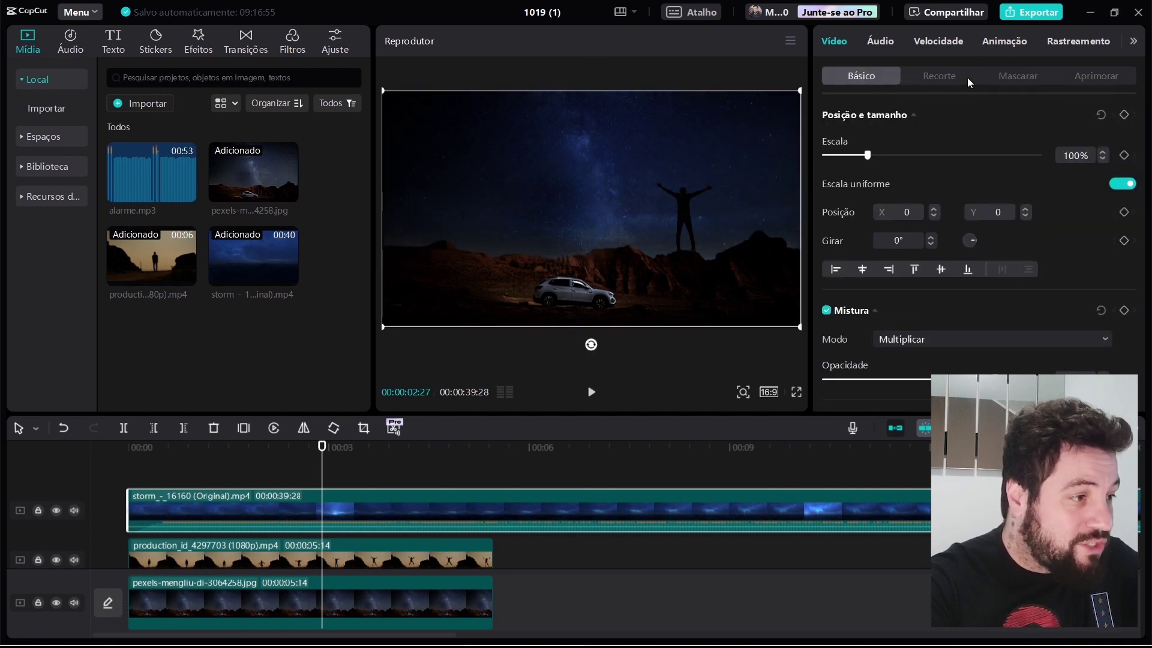
{"action": "left_click", "coordinate": [1133, 41]}
{"action": "left_click", "coordinate": [1096, 42]}
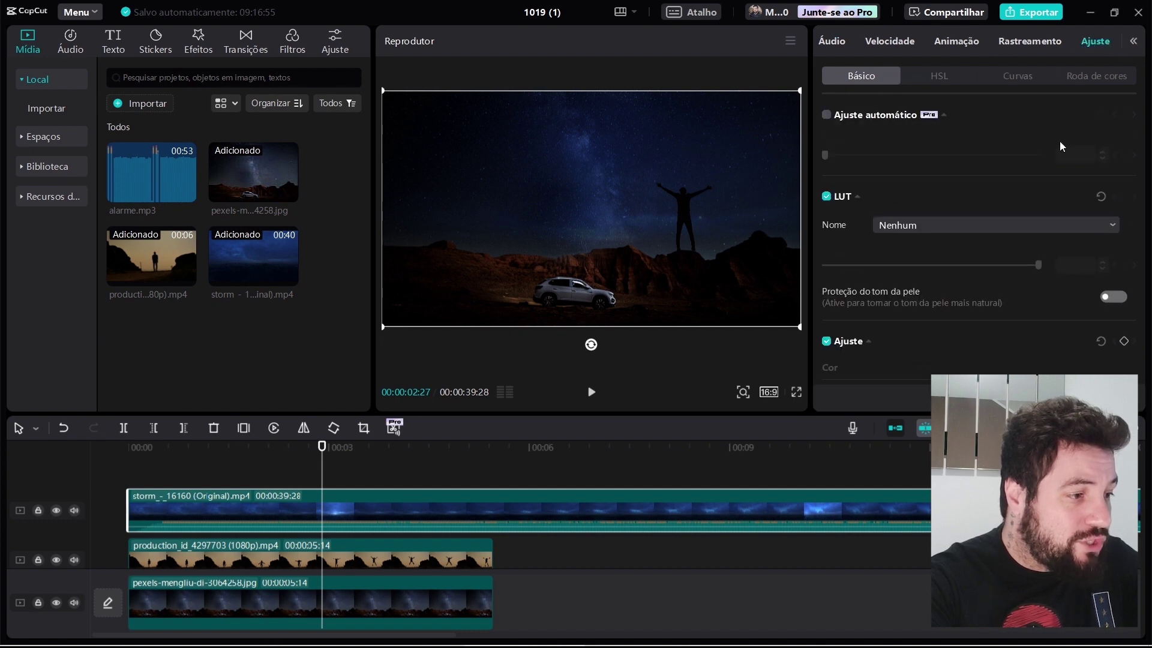
{"action": "scroll", "coordinate": [1059, 180], "scroll_direction": "down", "scroll_amount": 3}
{"action": "left_click_drag", "start_coordinate": [931, 259], "coordinate": [888, 263]}
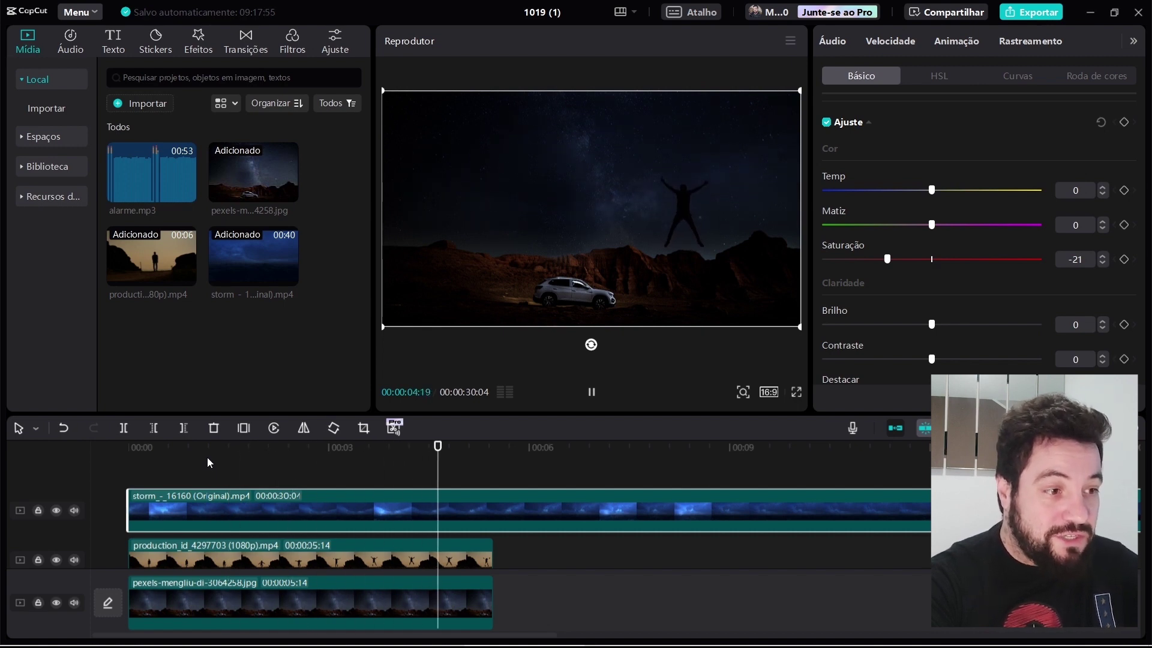
{"action": "key", "text": "space"}
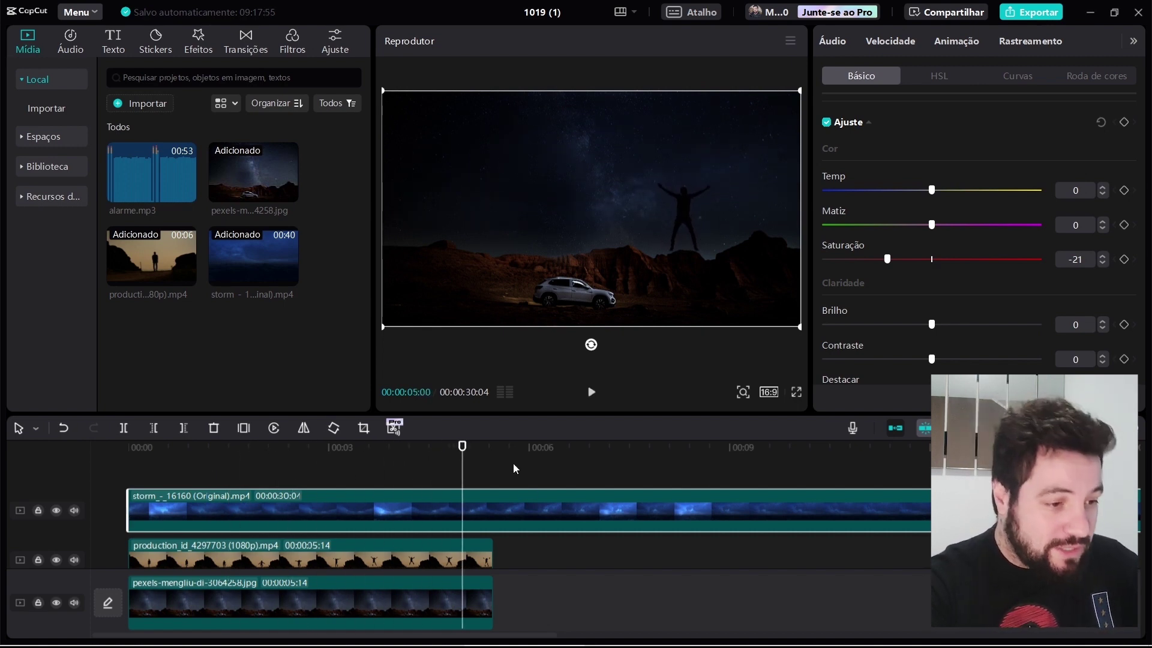
Split the storm clip at 00:00:05:14, where the other clips end, and delete the remainder
{"action": "left_click_drag", "start_coordinate": [462, 446], "coordinate": [492, 459]}
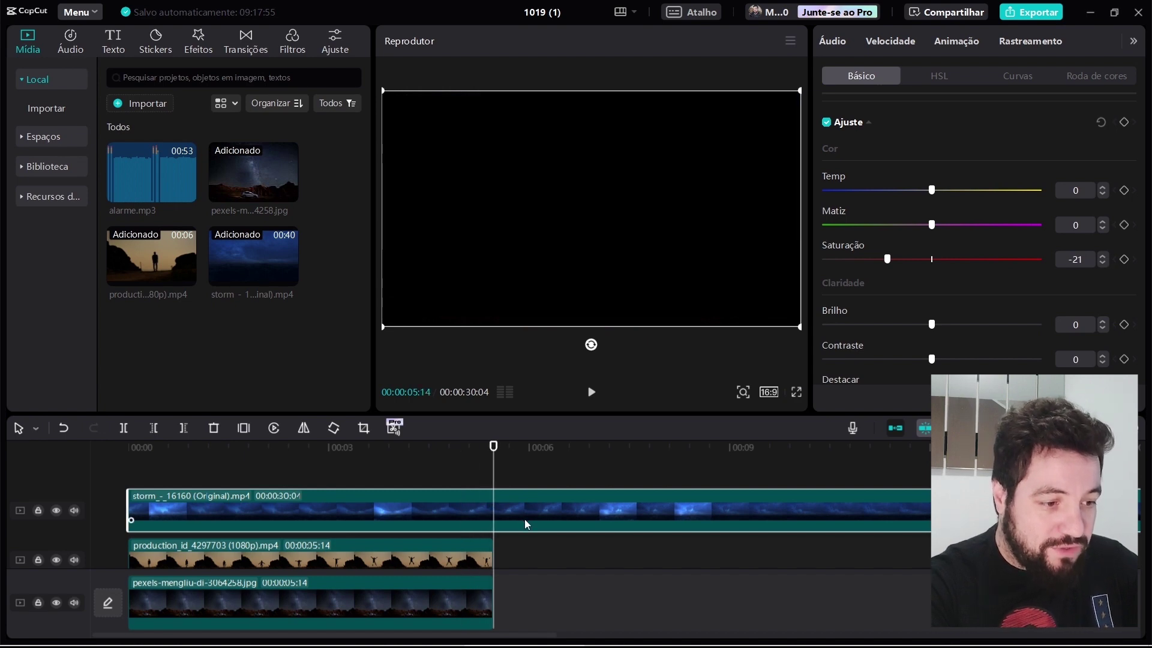
{"action": "left_click", "coordinate": [128, 428]}
{"action": "key", "text": "Delete"}
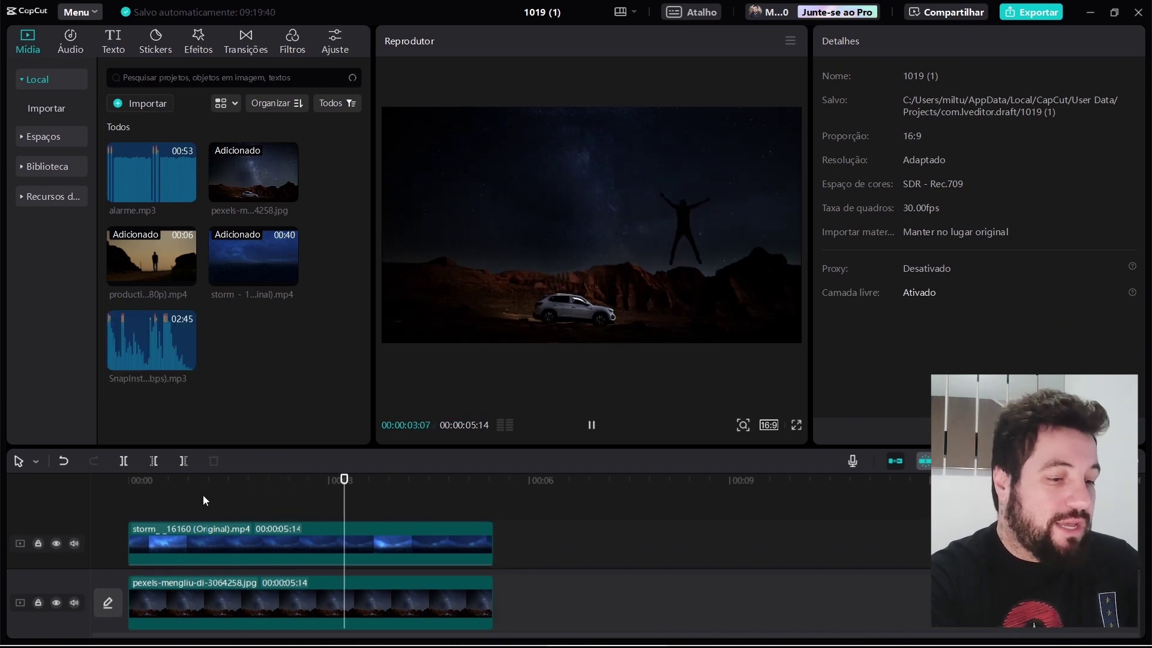
{"action": "key", "text": "space"}
{"action": "scroll", "coordinate": [283, 518], "scroll_direction": "down", "scroll_amount": 2}
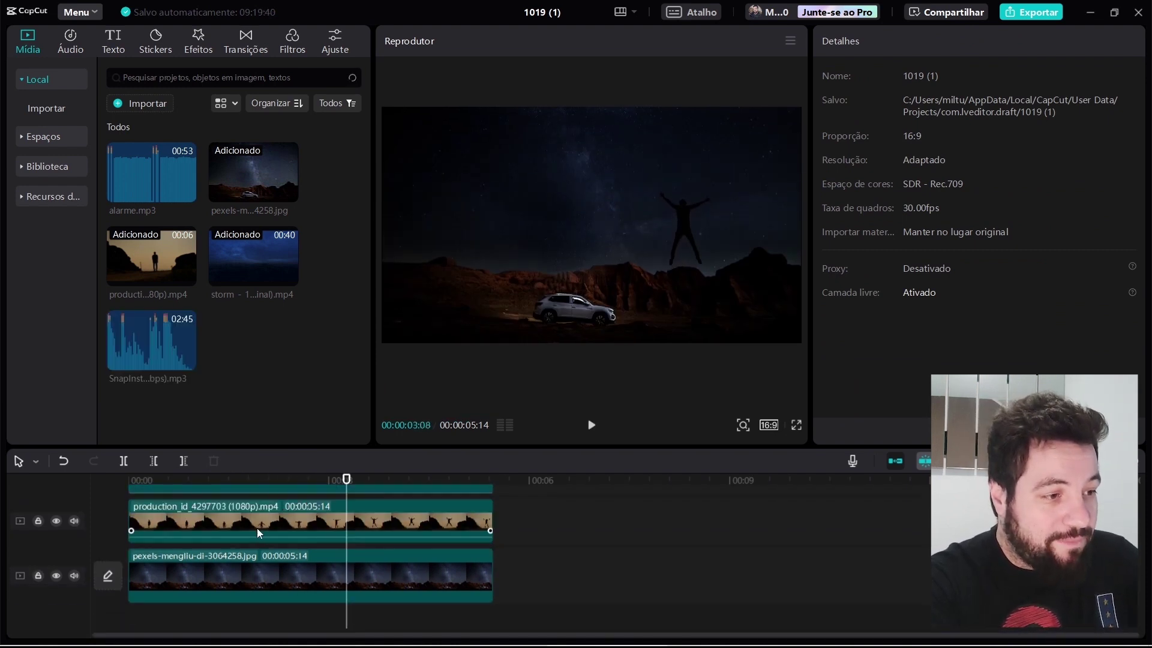
{"action": "scroll", "coordinate": [258, 530], "scroll_direction": "up", "scroll_amount": 4}
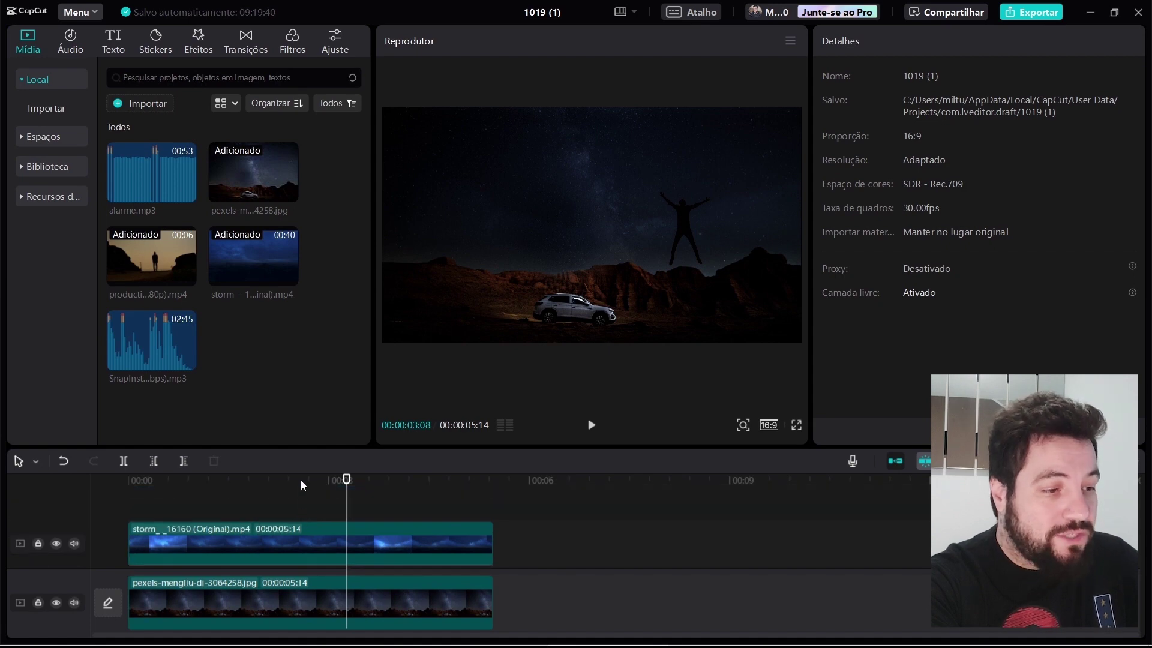
Add the Chuva effect from the Natureza category and stretch it from the start of the timeline to the end of the clips
{"action": "left_click_drag", "start_coordinate": [300, 480], "coordinate": [186, 514]}
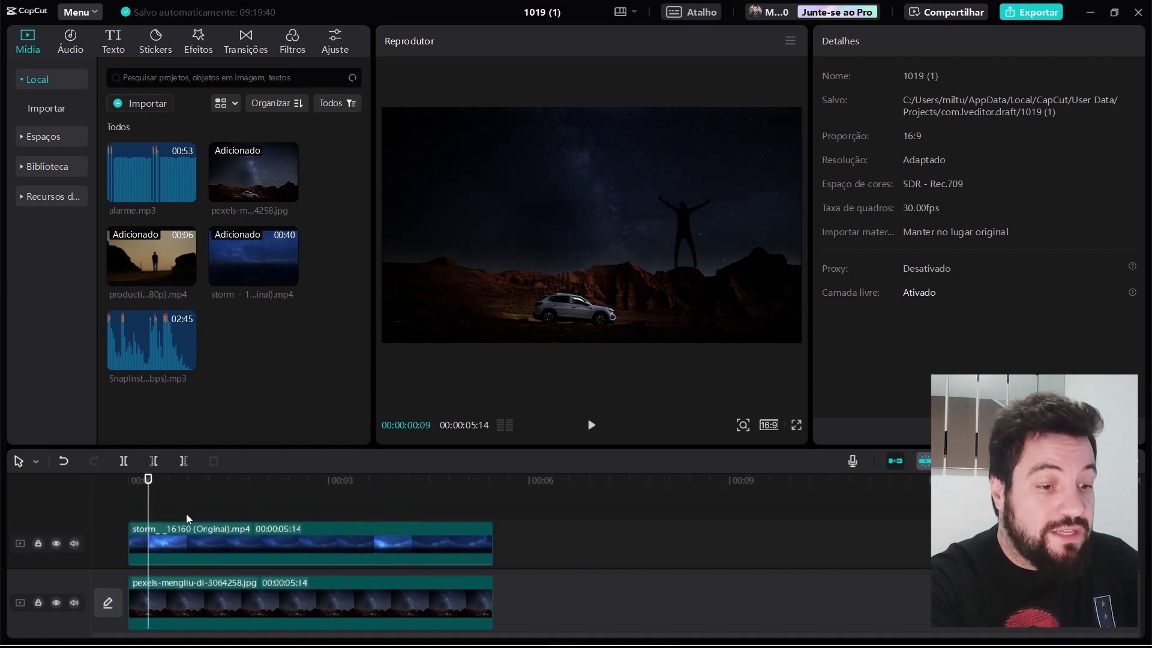
{"action": "key", "text": "ctrl+z"}
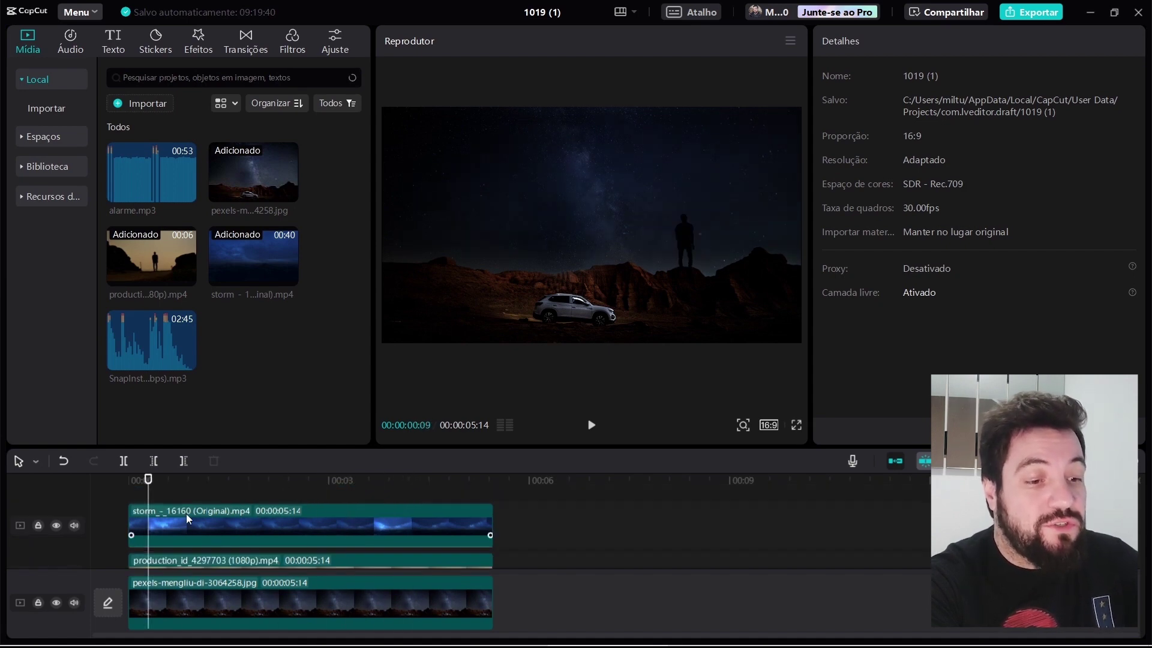
{"action": "left_click", "coordinate": [200, 48]}
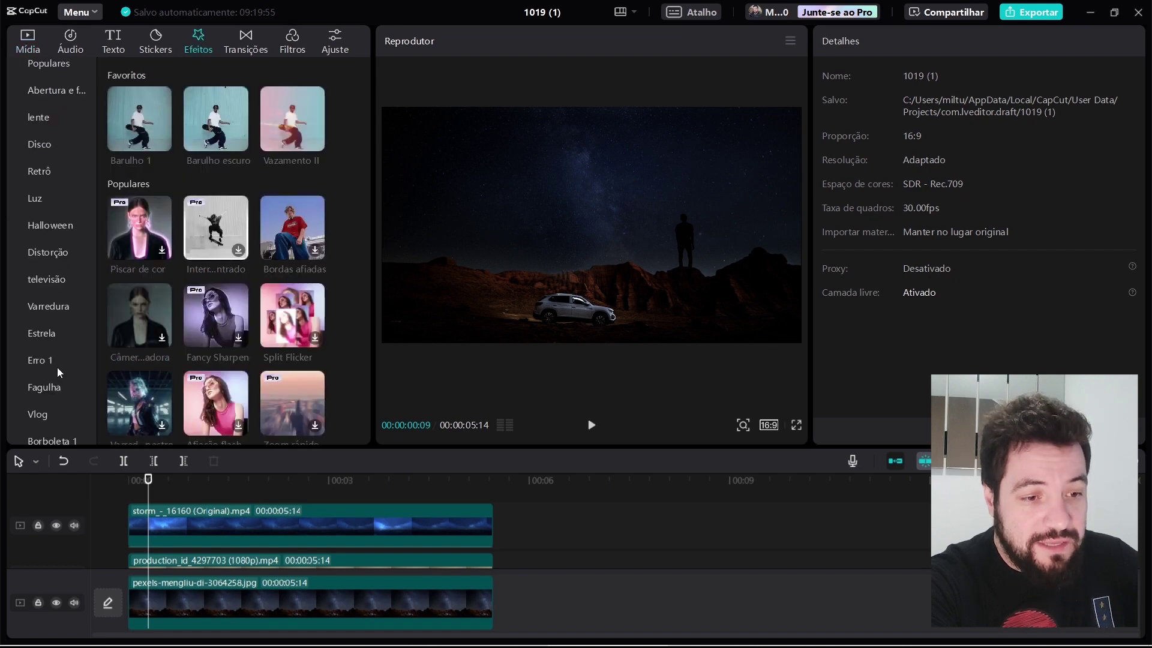
{"action": "scroll", "coordinate": [58, 363], "scroll_direction": "down", "scroll_amount": 2}
{"action": "left_click", "coordinate": [49, 431]}
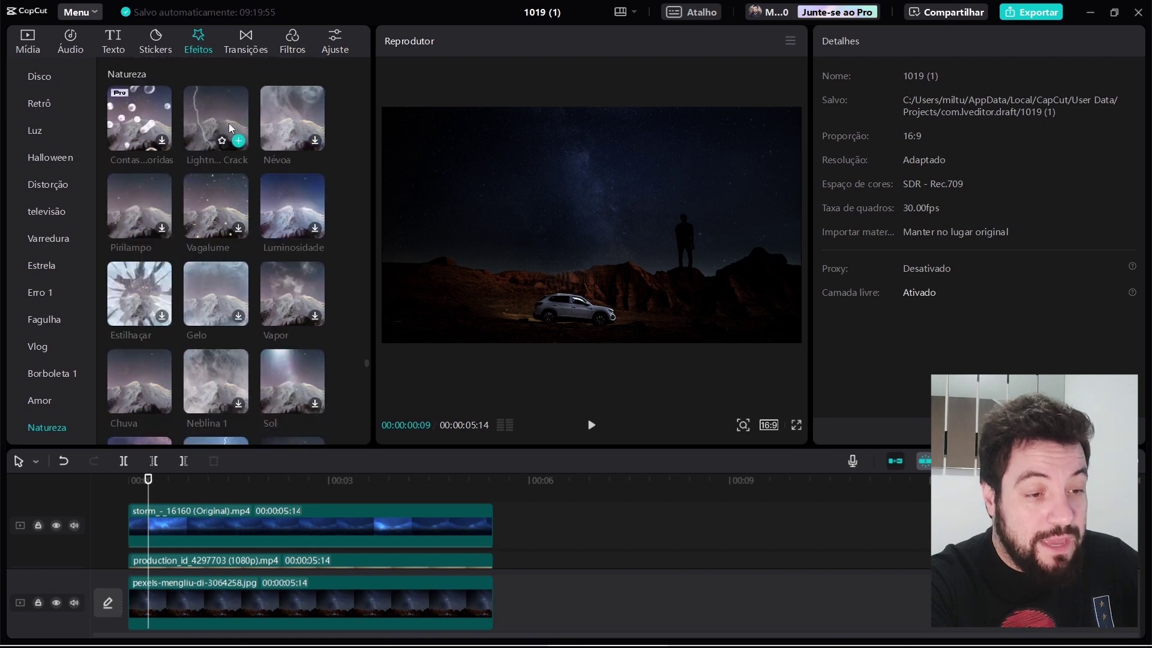
{"action": "scroll", "coordinate": [233, 339], "scroll_direction": "down", "scroll_amount": 3}
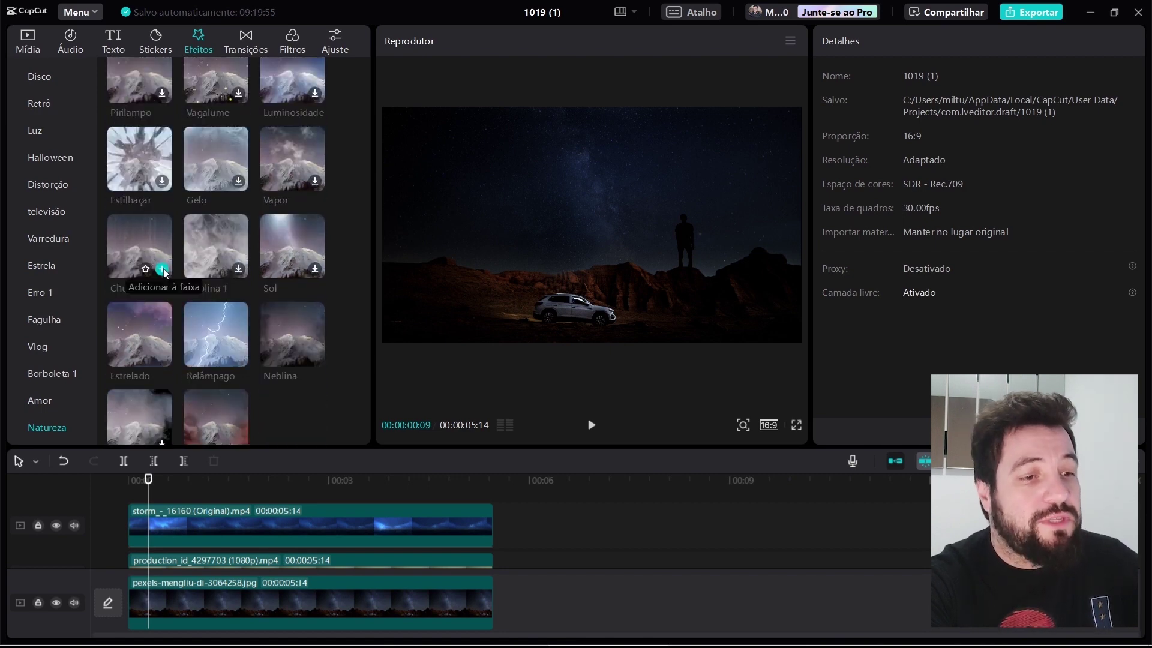
{"action": "left_click", "coordinate": [163, 269]}
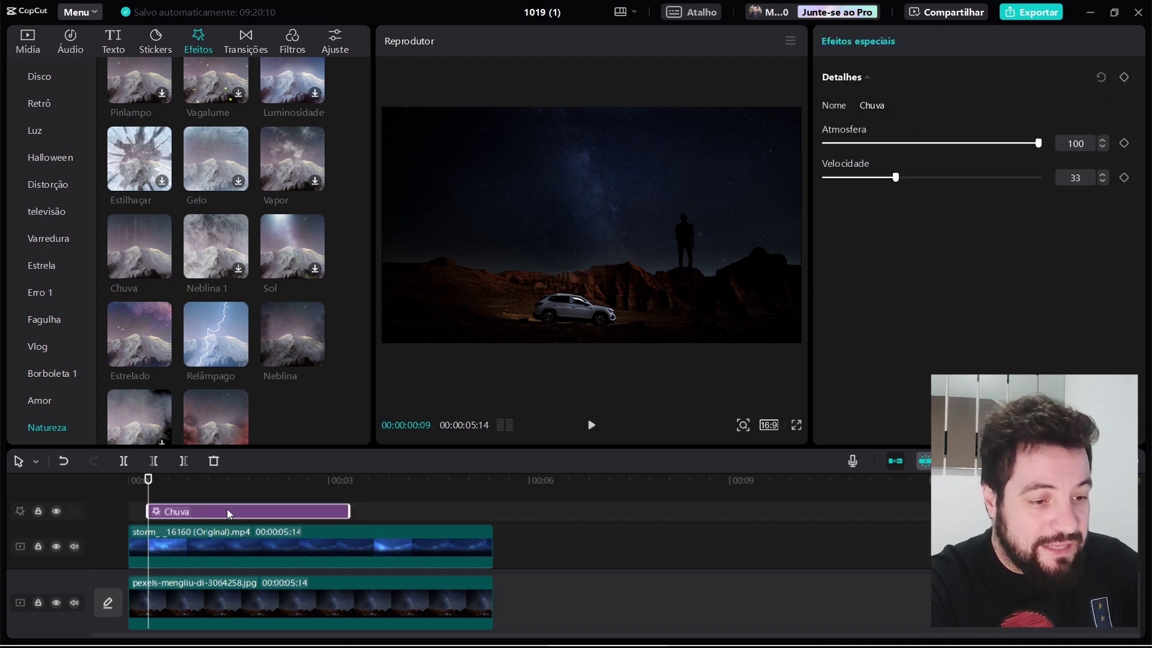
{"action": "left_click_drag", "start_coordinate": [229, 513], "coordinate": [208, 513]}
{"action": "left_click_drag", "start_coordinate": [330, 515], "coordinate": [493, 513]}
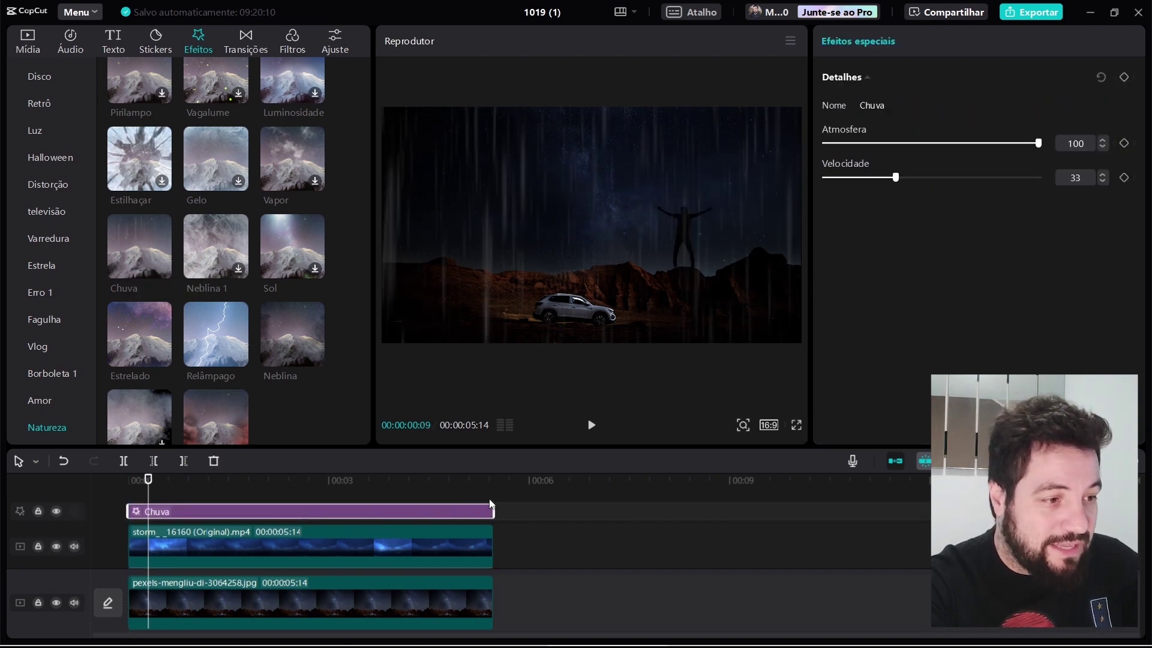
Preview the rain over the composite and delete the separate Chuva effect segment
{"action": "key", "text": "space"}
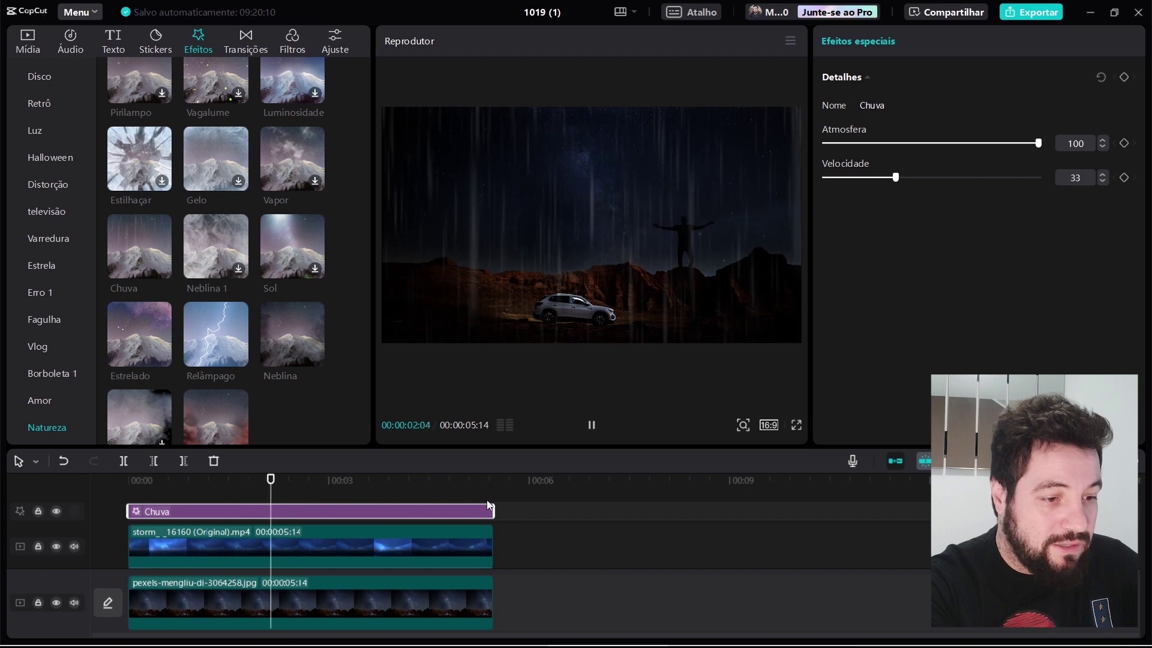
{"action": "key", "text": "space"}
{"action": "key", "text": "Delete"}
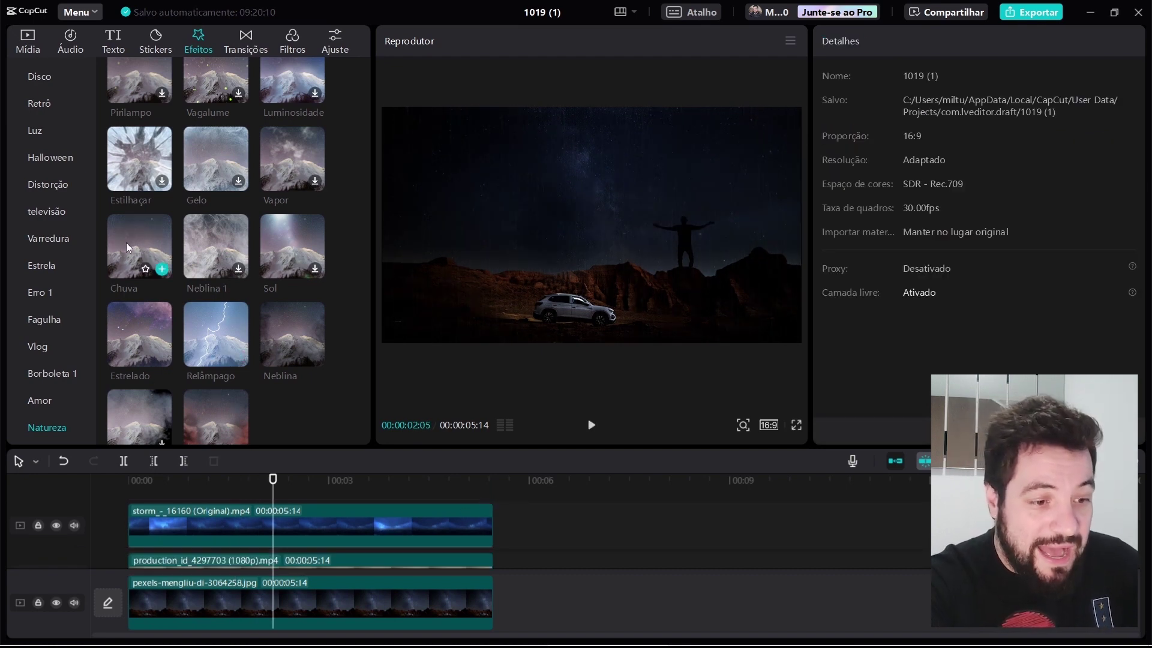
Try the Chuva effect directly on the storm clip, preview it from the start, and remove it
{"action": "left_click_drag", "start_coordinate": [126, 242], "coordinate": [153, 521]}
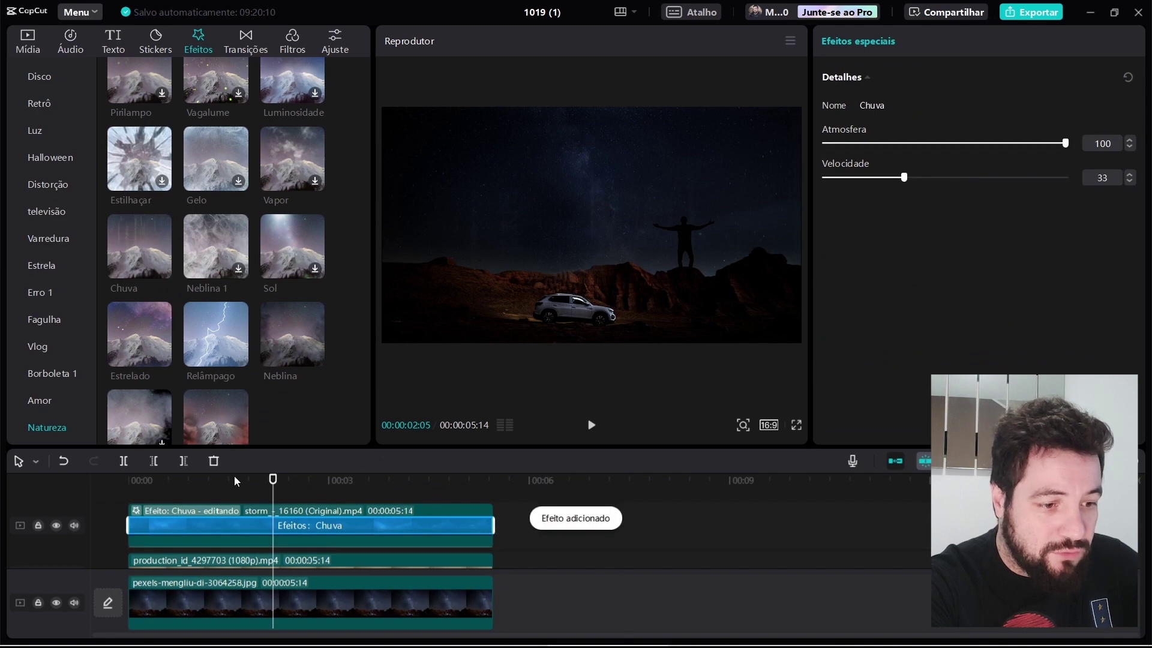
{"action": "left_click_drag", "start_coordinate": [234, 480], "coordinate": [9, 479]}
{"action": "key", "text": "space"}
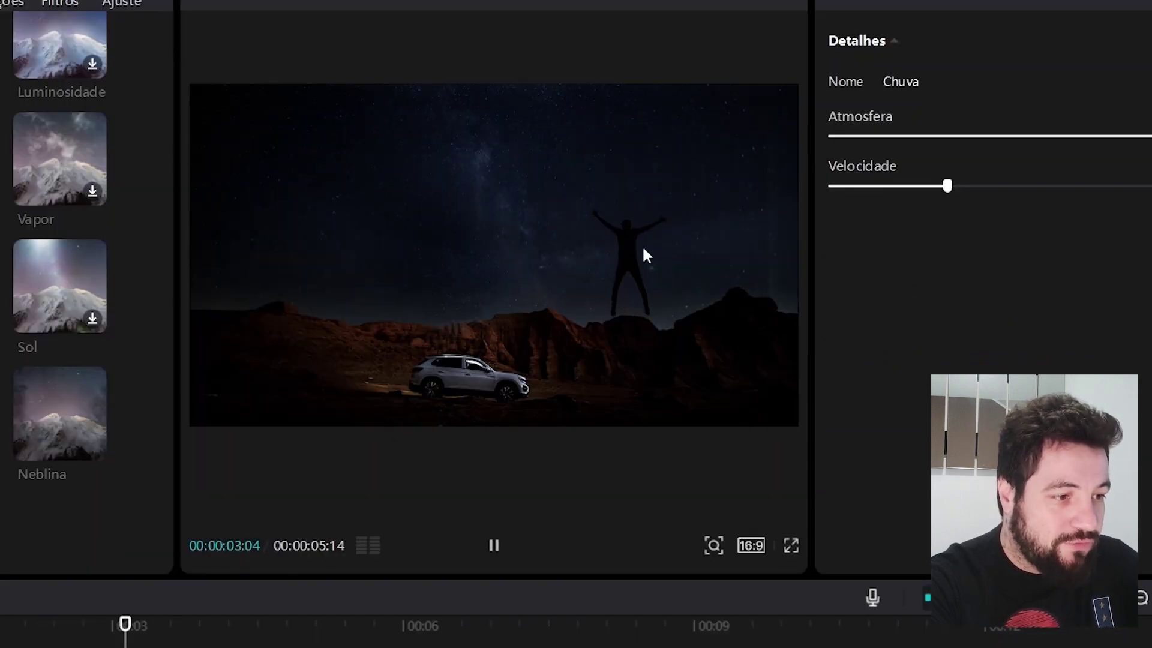
{"action": "key", "text": "space"}
{"action": "key", "text": "Delete"}
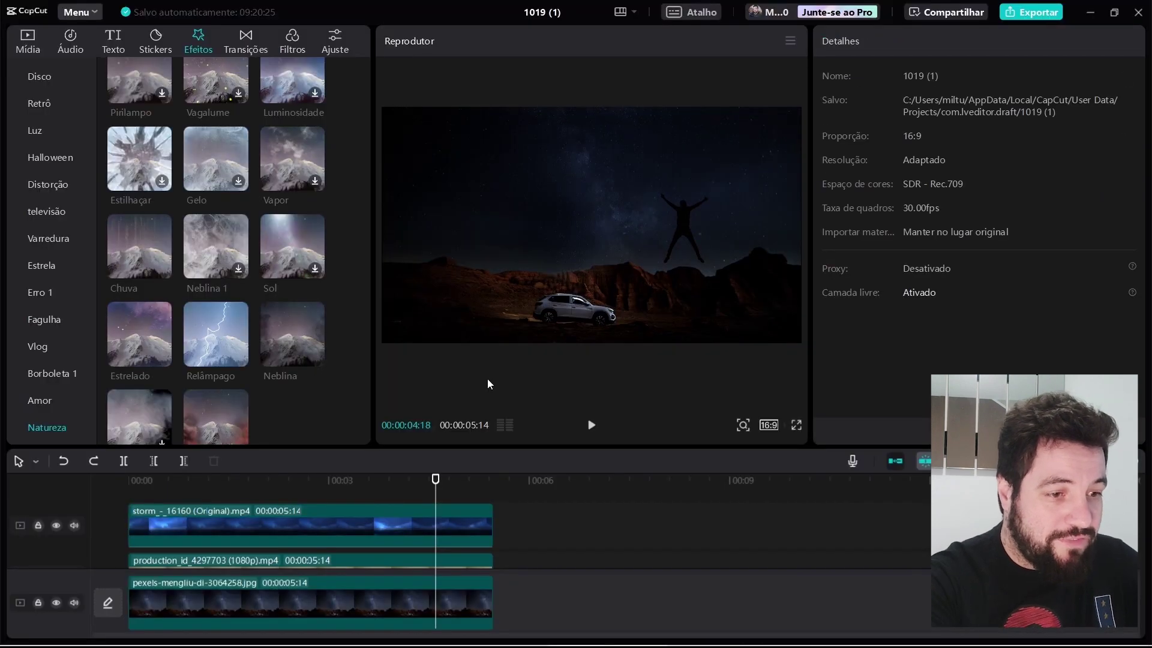
Place the Chuva effect on its own track above the storm clip, spanning from the start to the end of the clips
{"action": "mouse_move", "coordinate": [277, 341]}
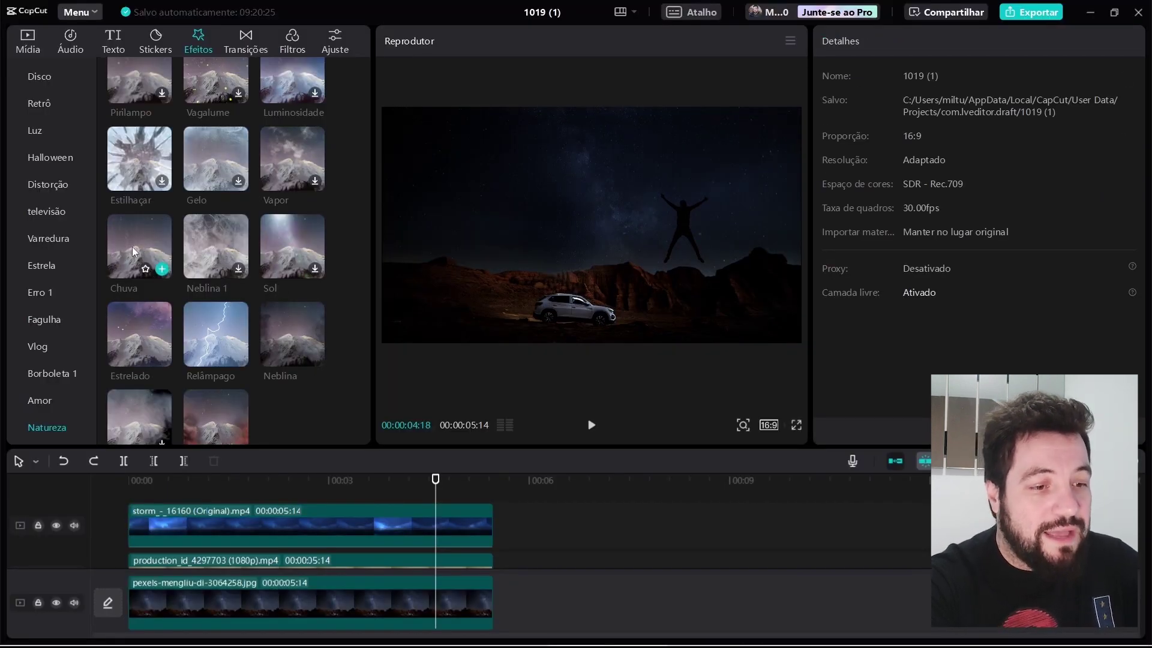
{"action": "left_click_drag", "start_coordinate": [150, 264], "coordinate": [125, 504]}
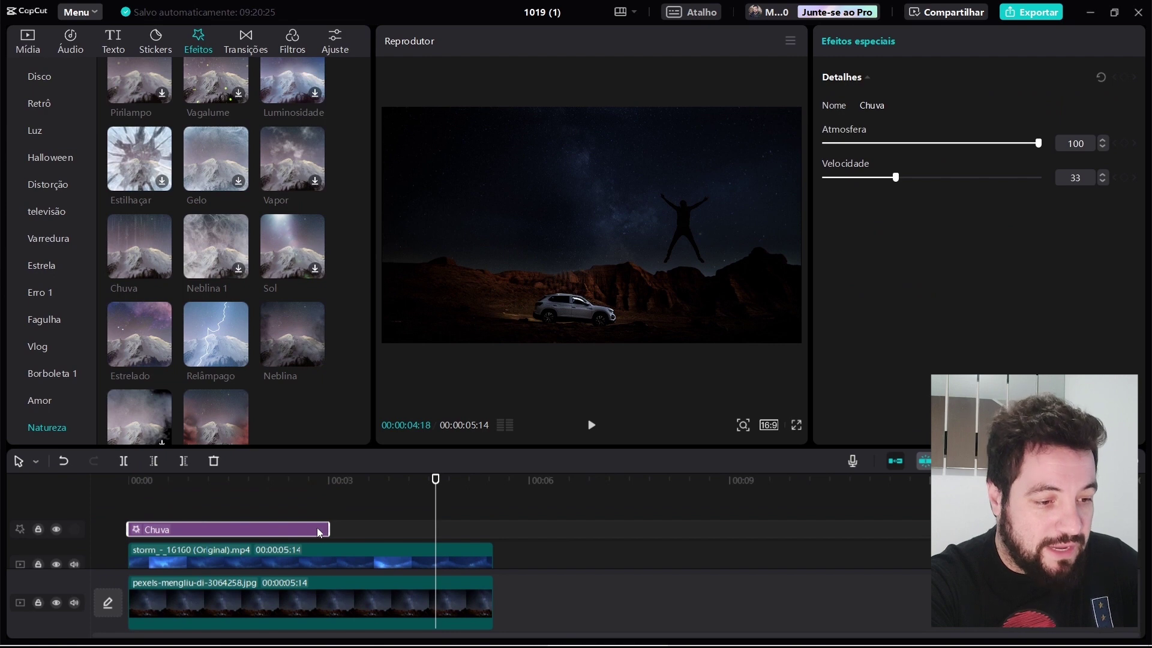
{"action": "left_click_drag", "start_coordinate": [368, 530], "coordinate": [493, 530]}
Set the Chuva effect's Atmosfera to 76 and preview the rain from the start
{"action": "left_click", "coordinate": [251, 481]}
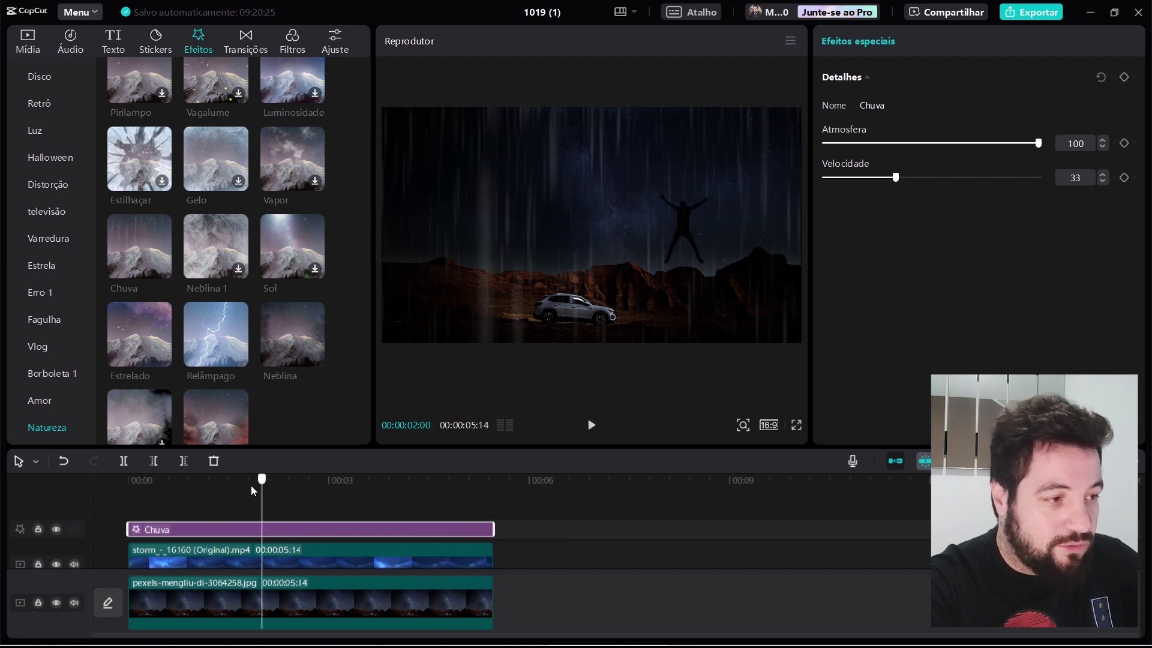
{"action": "mouse_move", "coordinate": [1025, 147]}
{"action": "left_mouse_down"}
{"action": "mouse_move", "coordinate": [801, 167]}
{"action": "mouse_move", "coordinate": [1022, 159]}
{"action": "mouse_move", "coordinate": [995, 146]}
{"action": "left_mouse_up"}
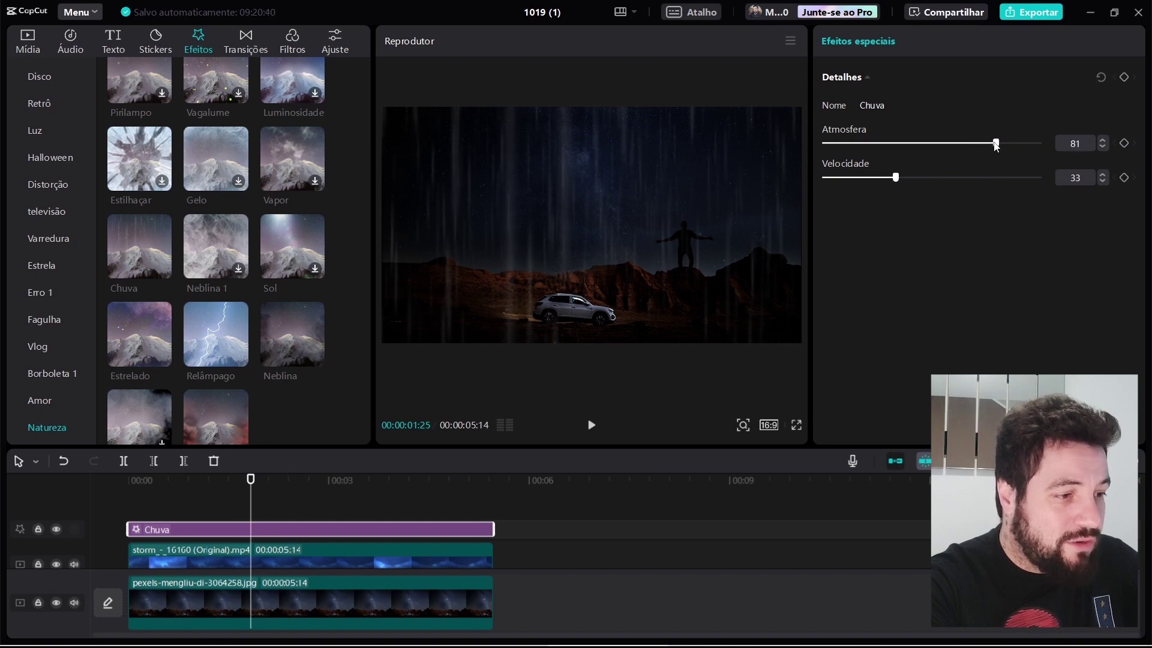
{"action": "left_click_drag", "start_coordinate": [250, 481], "coordinate": [125, 484]}
{"action": "key", "text": "space"}
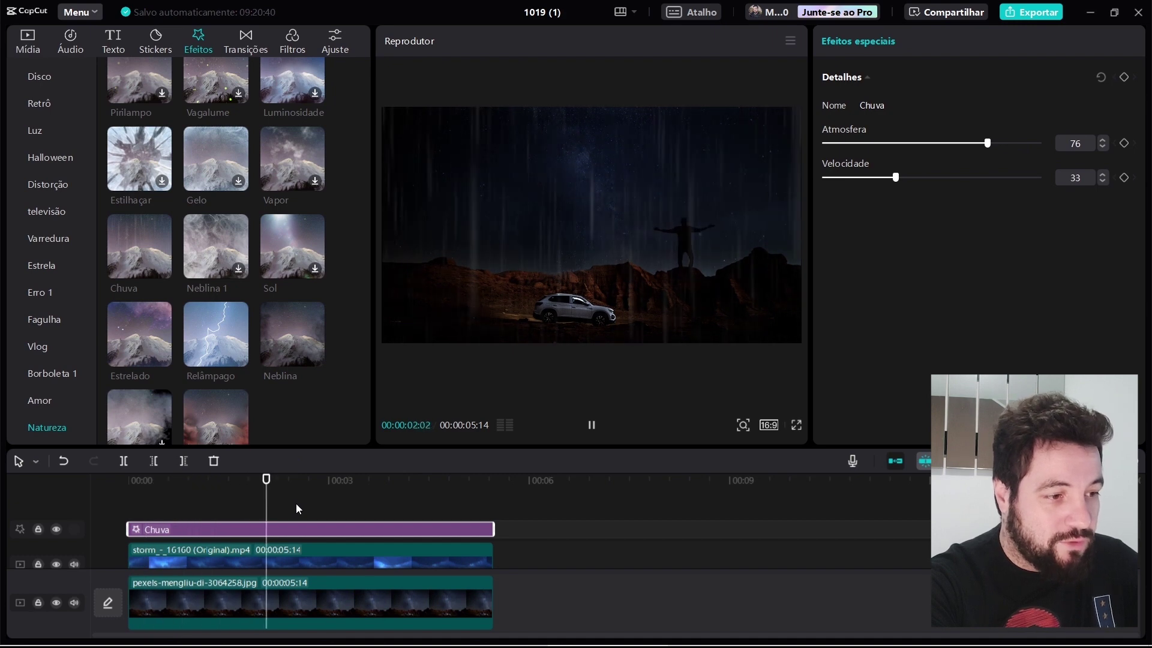
{"action": "key", "text": "space"}
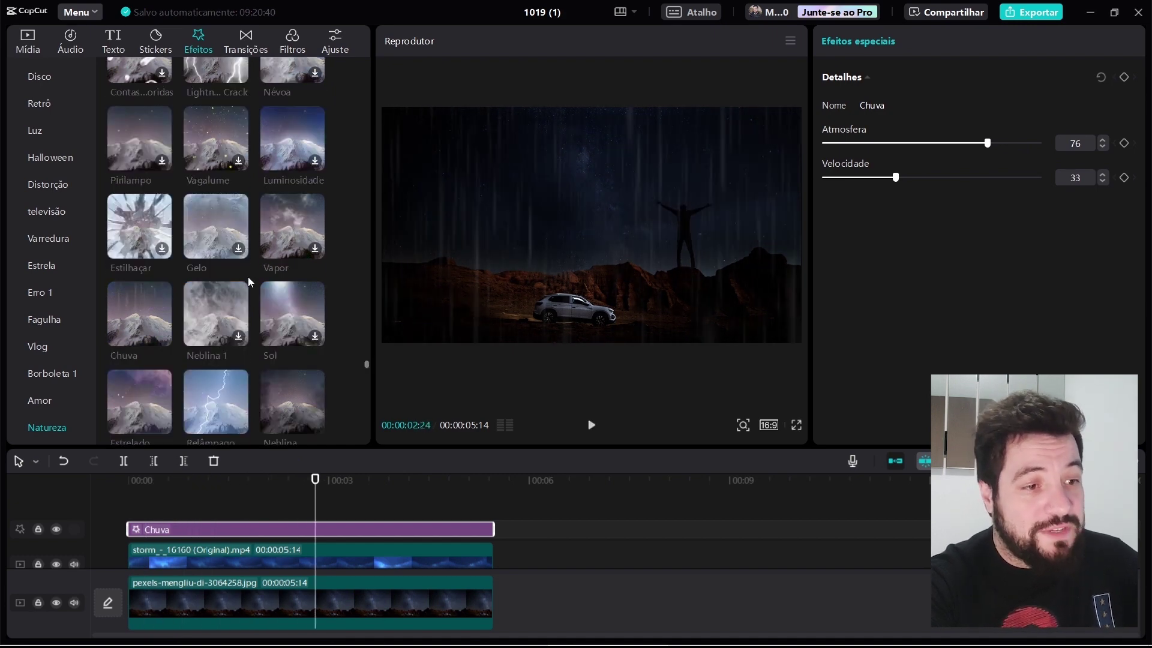
Apply the Lightning Crack effect to the storm clip and review the lightning across the timeline
{"action": "scroll", "coordinate": [247, 276], "scroll_direction": "up", "scroll_amount": 4}
{"action": "mouse_move", "coordinate": [222, 178]}
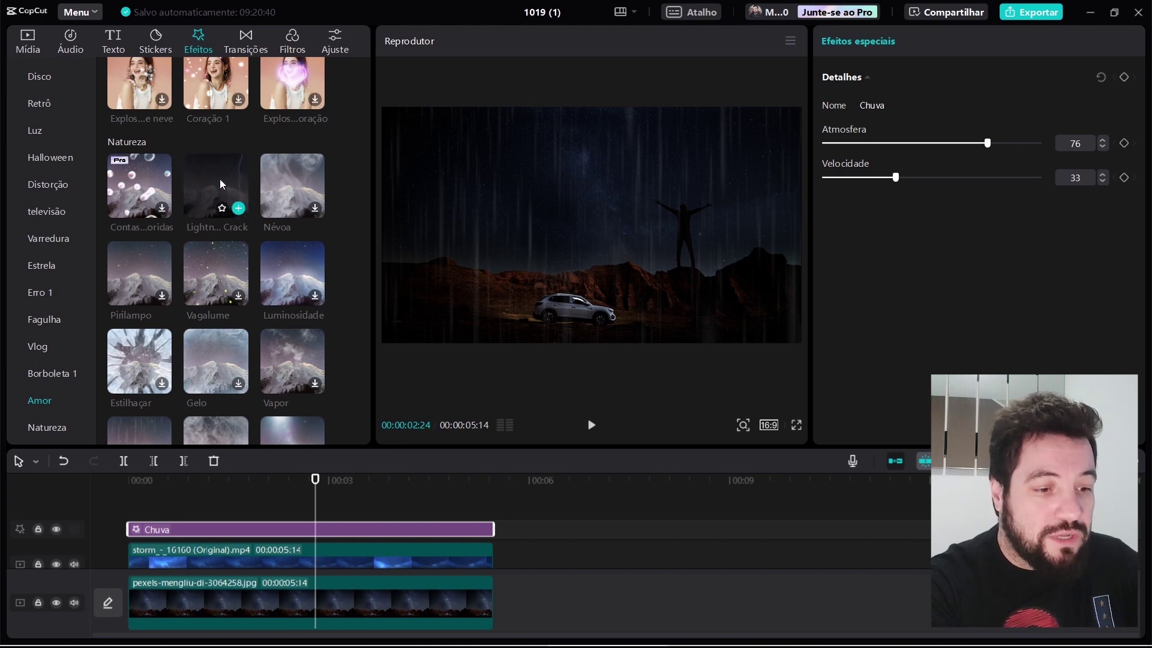
{"action": "scroll", "coordinate": [271, 508], "scroll_direction": "down", "scroll_amount": 1}
{"action": "left_click_drag", "start_coordinate": [260, 193], "coordinate": [147, 535]}
{"action": "left_click", "coordinate": [91, 485]}
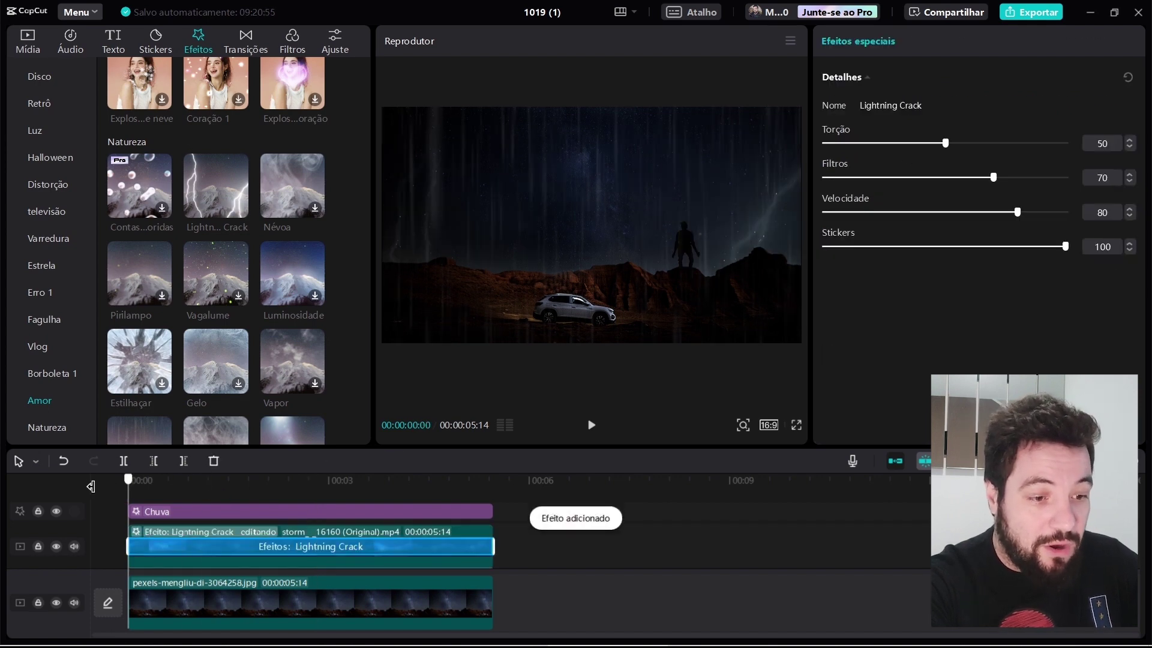
{"action": "key", "text": "space"}
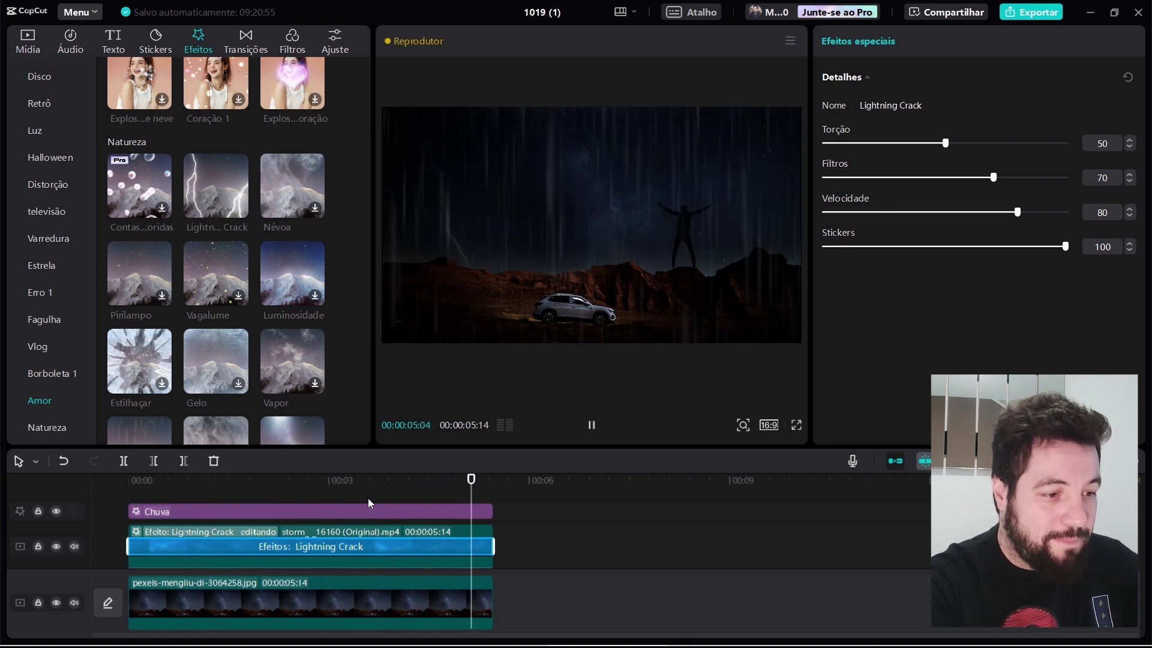
{"action": "key", "text": "space"}
{"action": "left_click", "coordinate": [362, 492]}
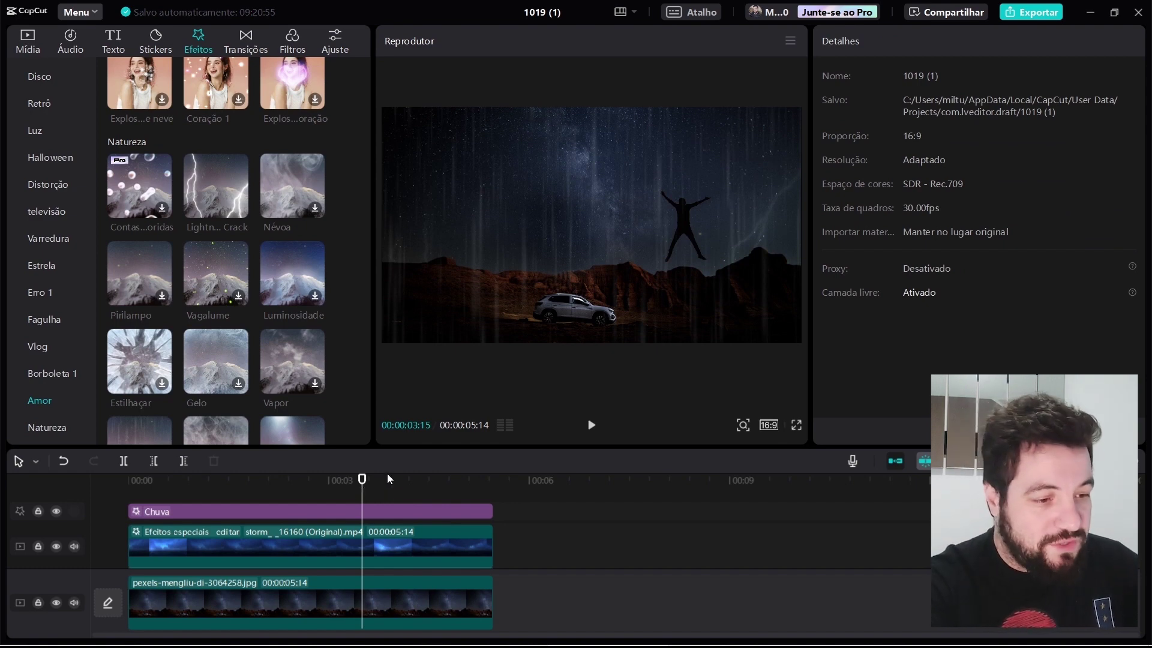
{"action": "left_click_drag", "start_coordinate": [381, 480], "coordinate": [142, 484]}
Search the music library for "chuva", audition the 01:00 Som de Chuva, Pt.1, and place it at the start below the photo clip
{"action": "scroll", "coordinate": [224, 511], "scroll_direction": "down", "scroll_amount": 3}
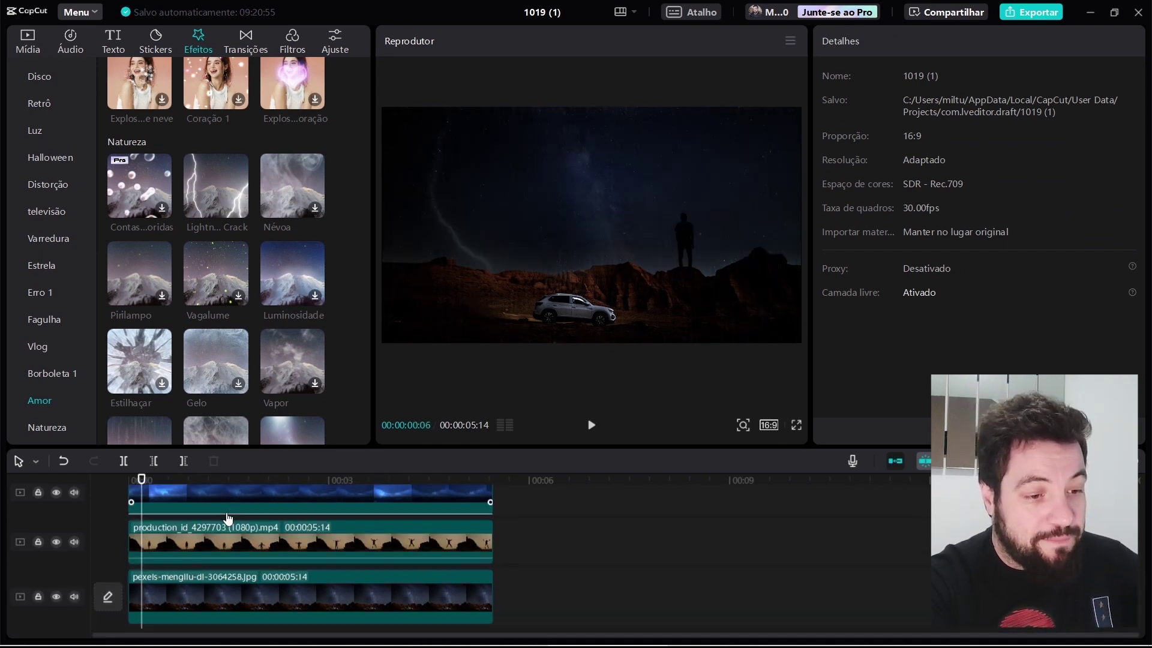
{"action": "scroll", "coordinate": [228, 518], "scroll_direction": "down", "scroll_amount": 1}
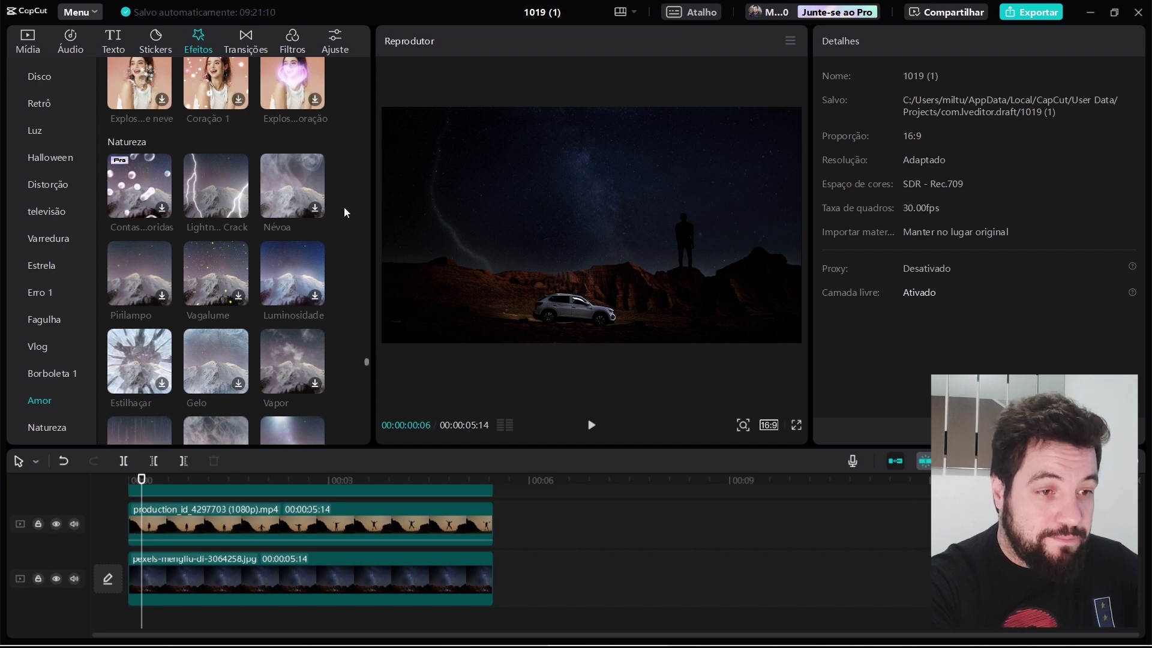
{"action": "left_click", "coordinate": [77, 45]}
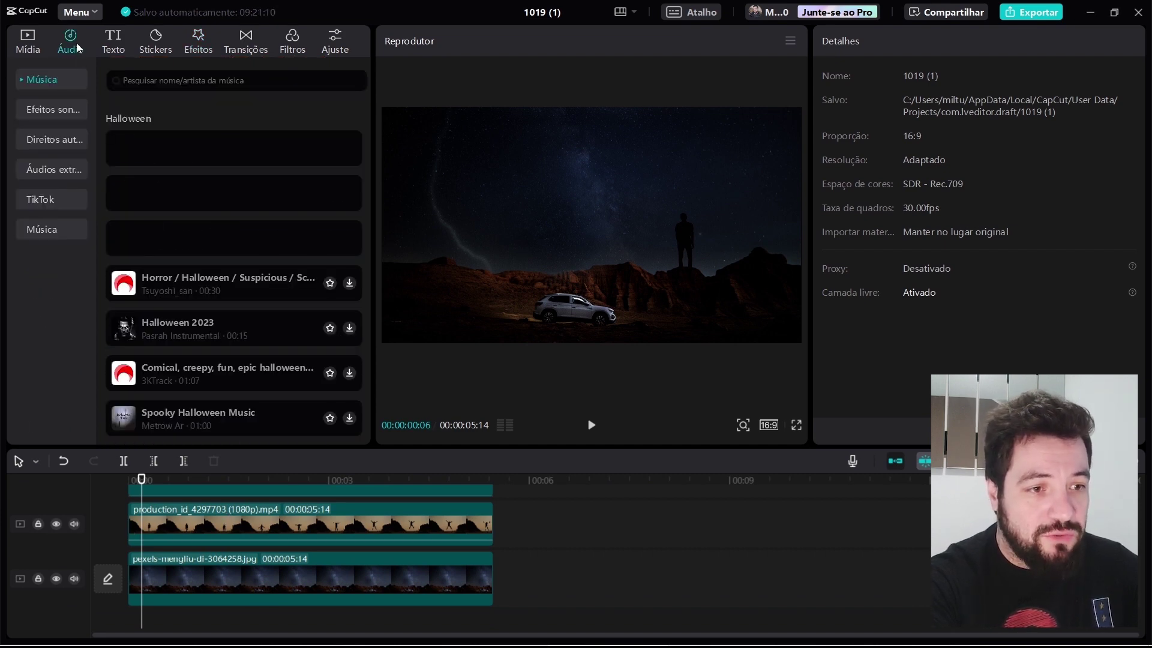
{"action": "left_click", "coordinate": [193, 82]}
{"action": "type", "text": "chuva"}
{"action": "key", "text": "Return"}
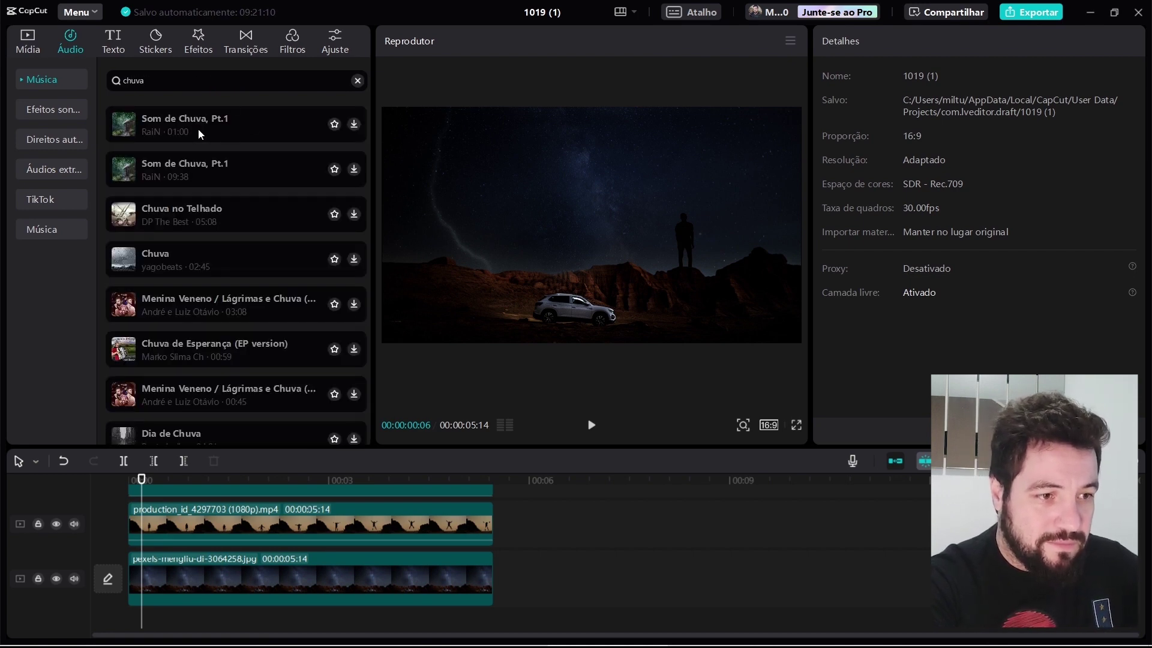
{"action": "left_click", "coordinate": [198, 129]}
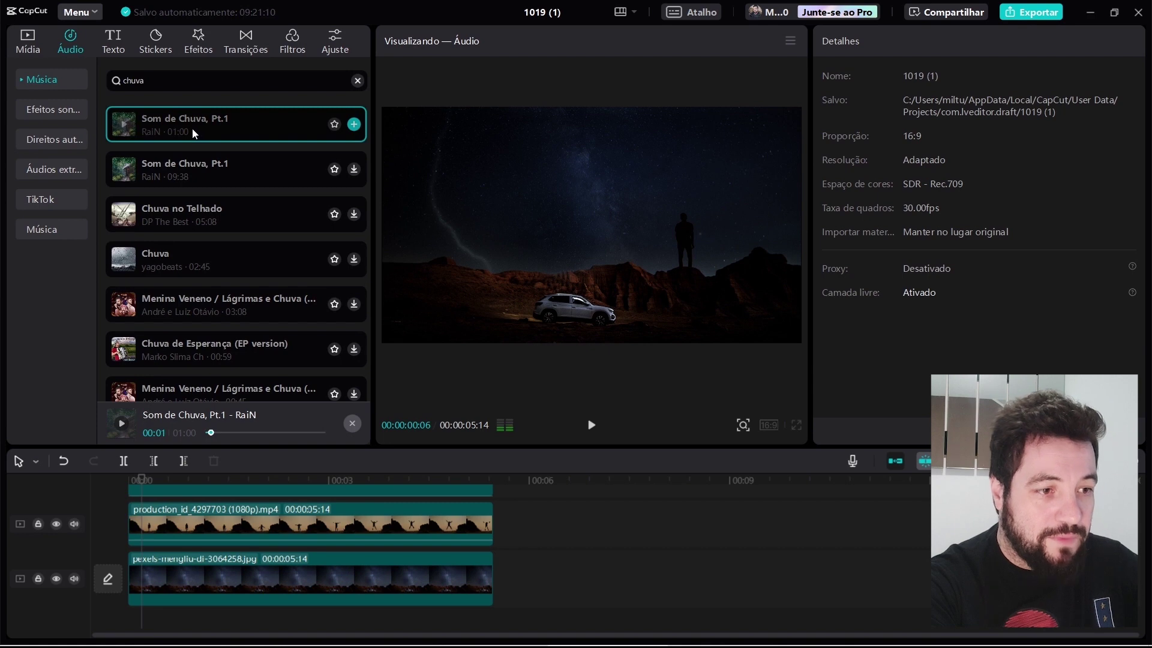
{"action": "left_click_drag", "start_coordinate": [178, 117], "coordinate": [142, 610]}
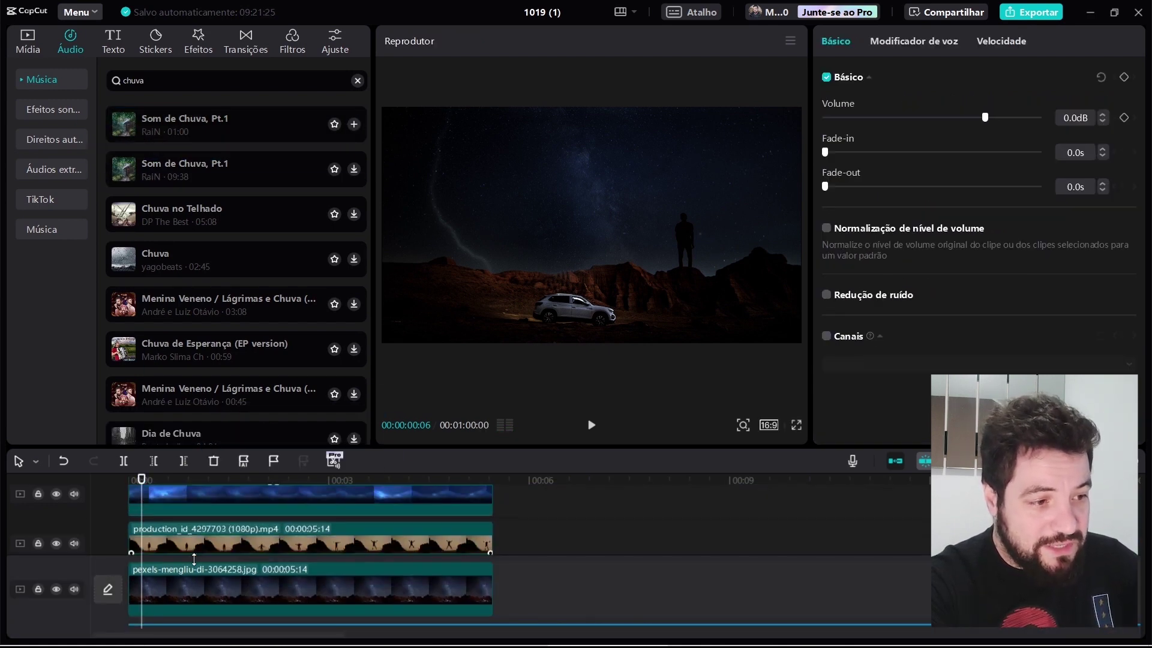
Shift the Chuva effect segment to start at 00:00:00:25
{"action": "left_click_drag", "start_coordinate": [147, 478], "coordinate": [184, 485]}
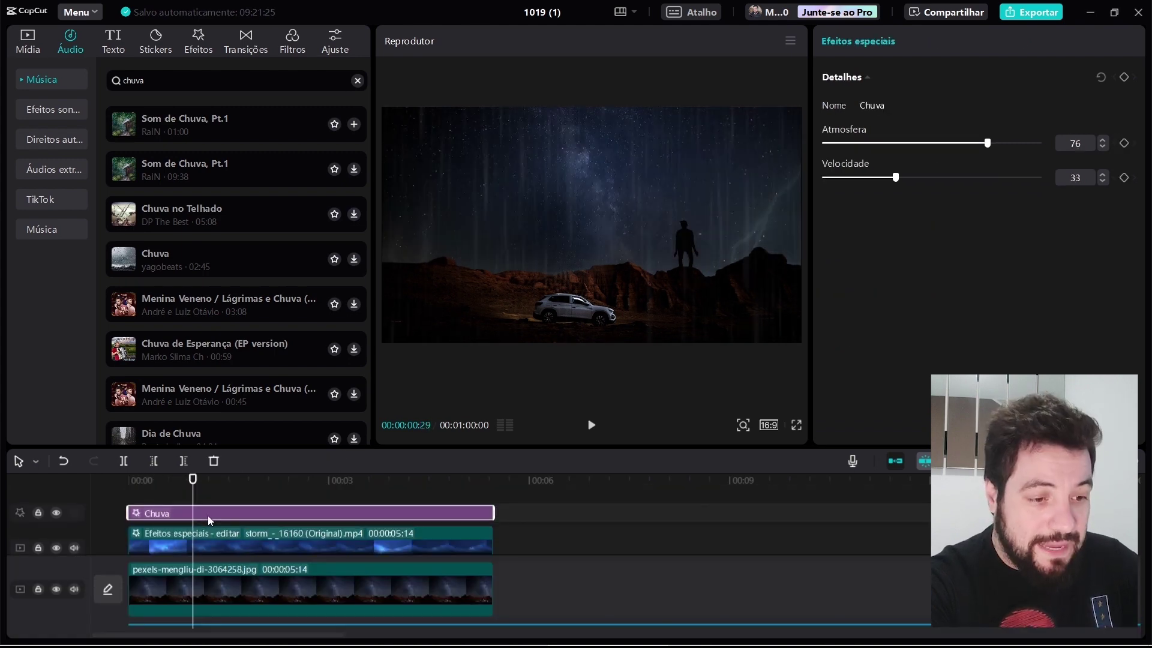
{"action": "mouse_move", "coordinate": [186, 508]}
{"action": "left_mouse_down"}
{"action": "mouse_move", "coordinate": [246, 509]}
{"action": "mouse_move", "coordinate": [236, 511]}
{"action": "left_mouse_up"}
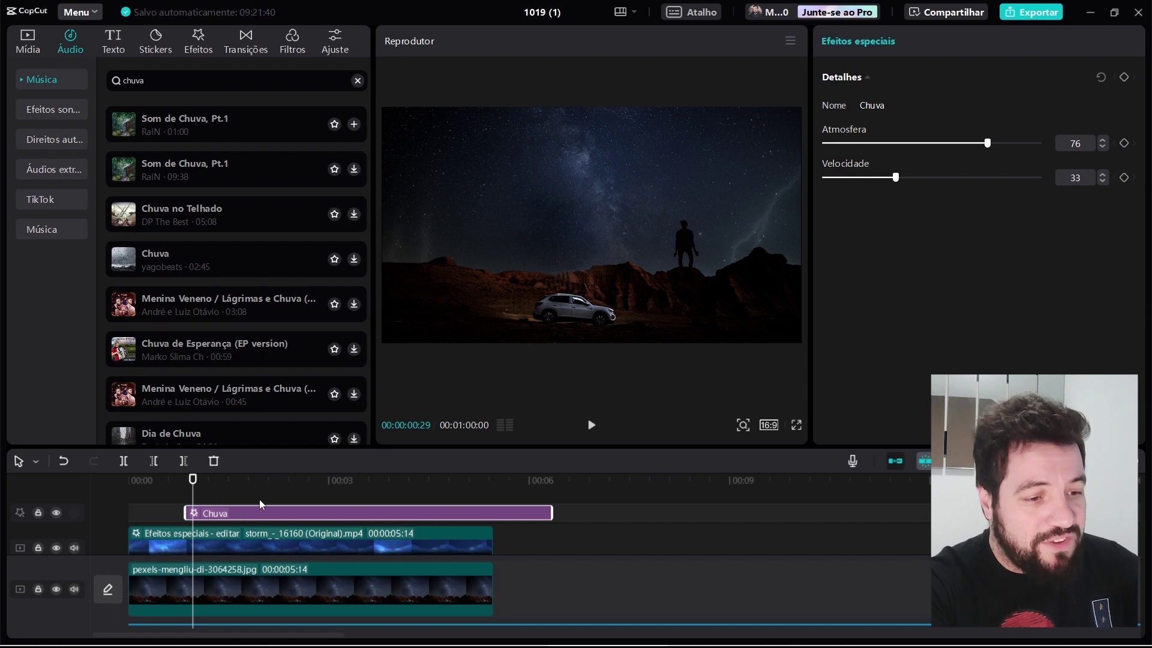
{"action": "scroll", "coordinate": [259, 500], "scroll_direction": "down", "scroll_amount": 3}
{"action": "scroll", "coordinate": [210, 536], "scroll_direction": "up", "scroll_amount": 1}
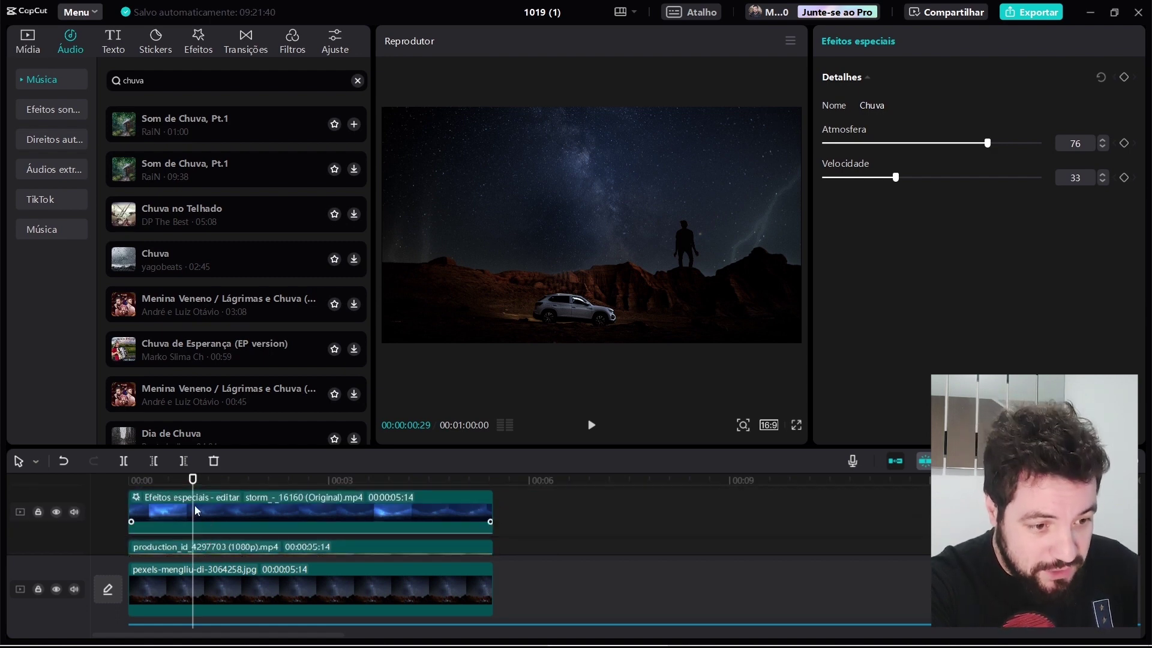
Shift the storm clip and the silhouette clip to start together with the Chuva effect, and preview the delayed storm
{"action": "left_click_drag", "start_coordinate": [171, 486], "coordinate": [136, 492]}
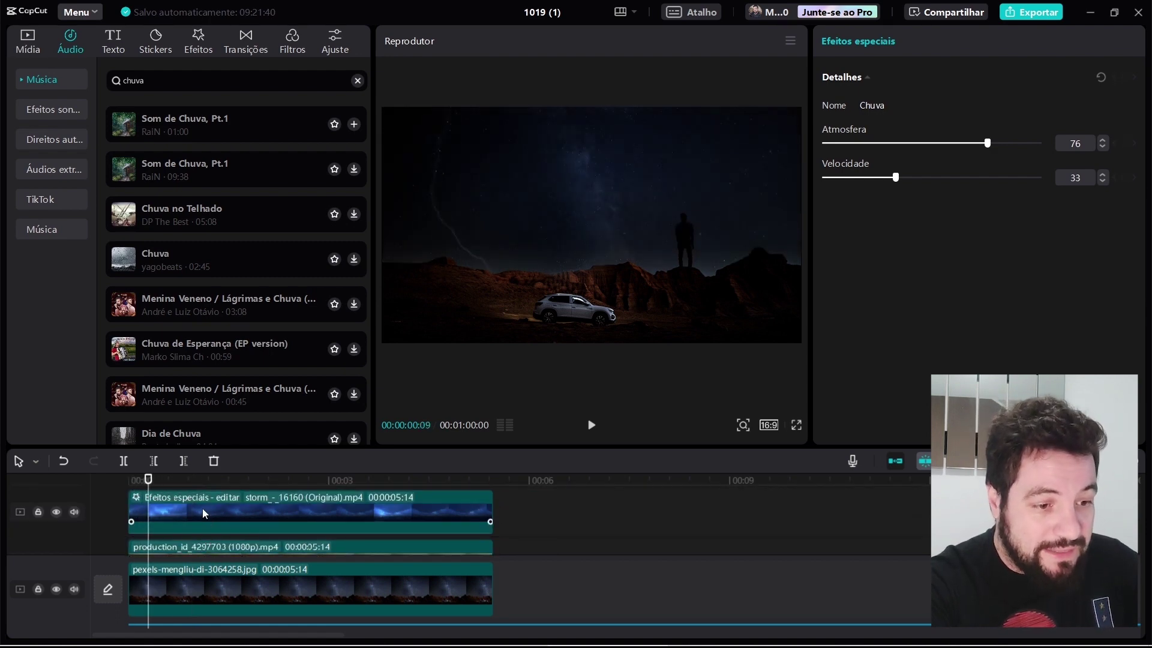
{"action": "left_click", "coordinate": [224, 511]}
{"action": "scroll", "coordinate": [224, 511], "scroll_direction": "down", "scroll_amount": 2}
{"action": "scroll", "coordinate": [224, 511], "scroll_direction": "up", "scroll_amount": 1}
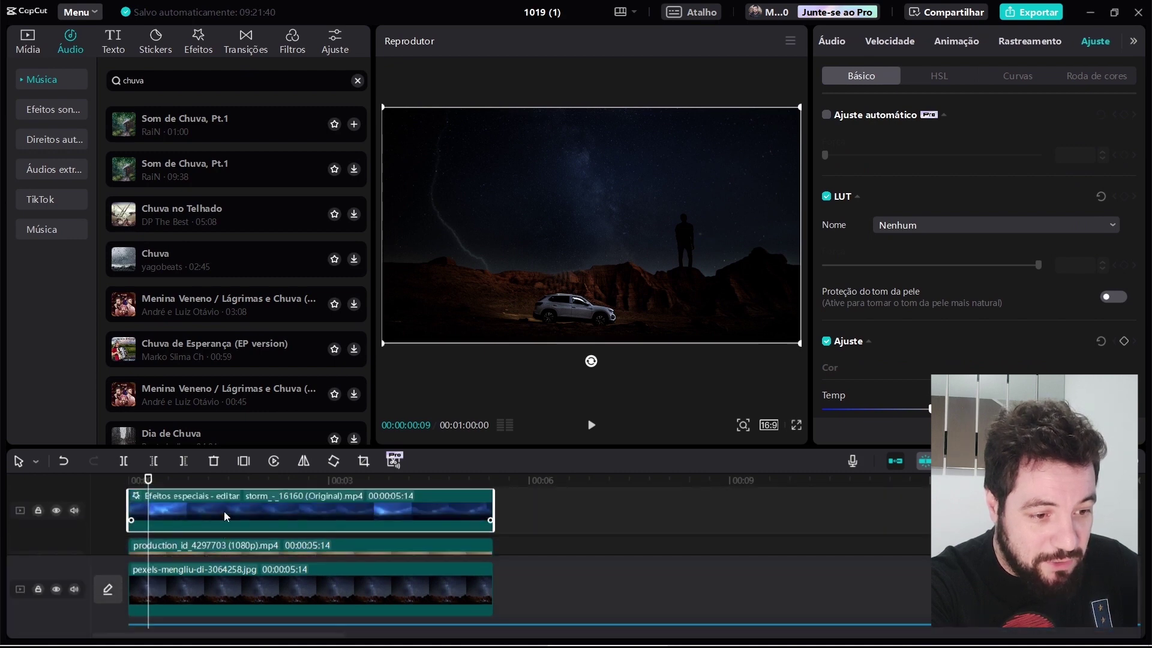
{"action": "left_click_drag", "start_coordinate": [224, 511], "coordinate": [276, 515]}
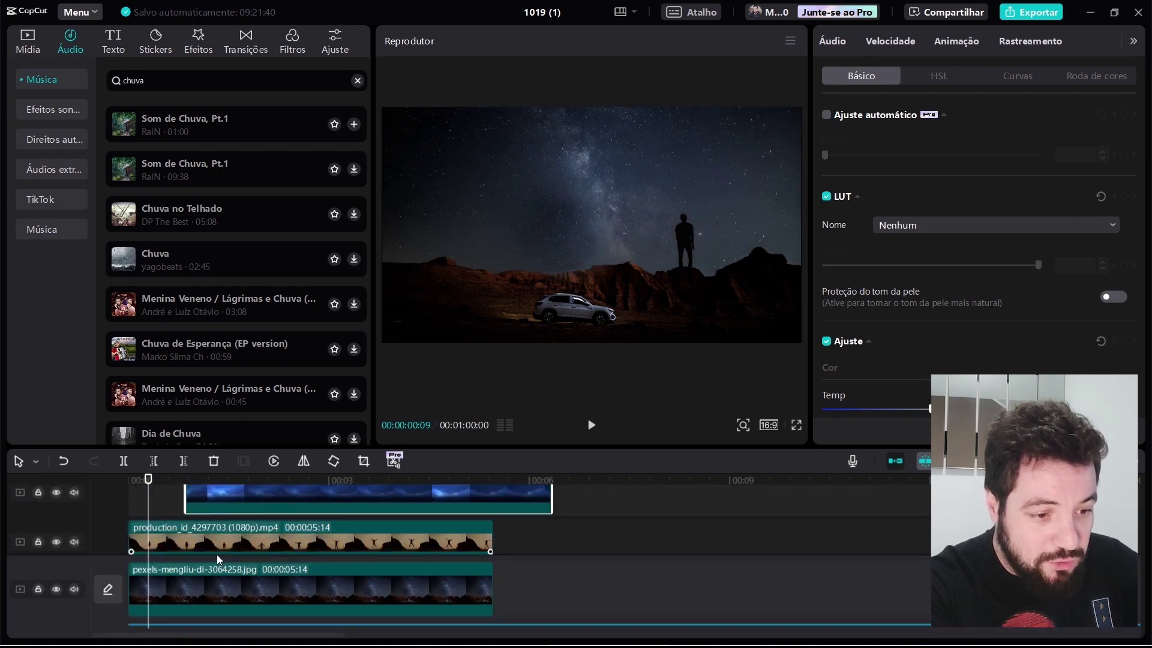
{"action": "left_click_drag", "start_coordinate": [218, 554], "coordinate": [265, 520]}
{"action": "key", "text": "space"}
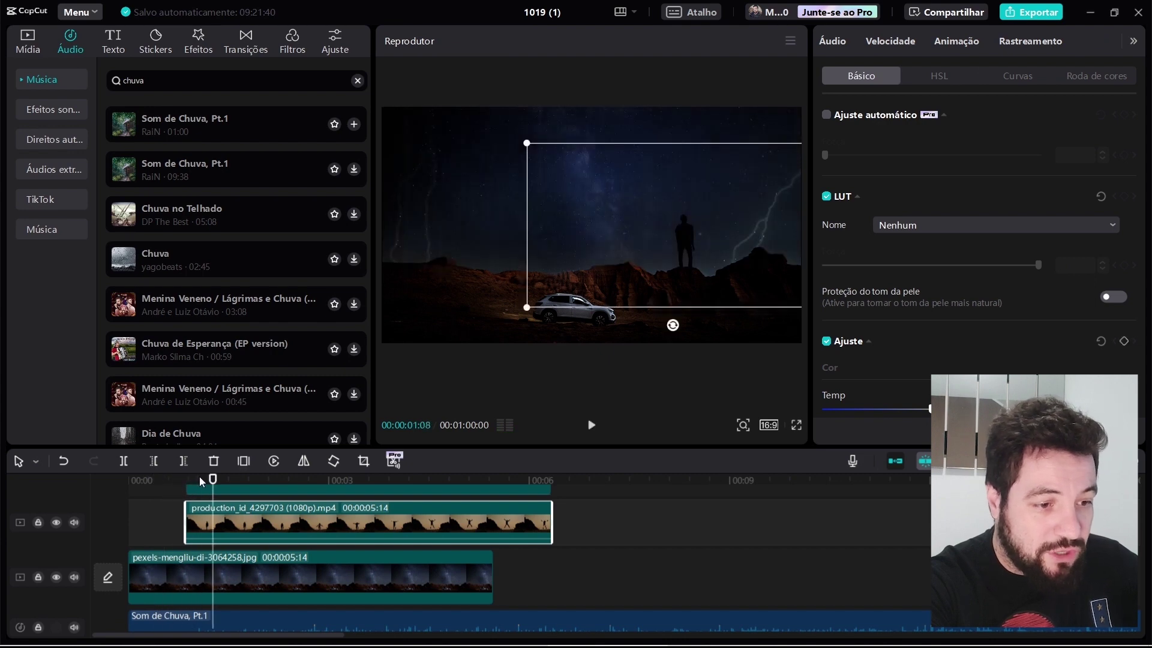
Shift the Som de Chuva, Pt.1 audio to start at about 00:00:00:14, shortly before the Chuva effect
{"action": "mouse_move", "coordinate": [180, 481]}
{"action": "left_mouse_down"}
{"action": "mouse_move", "coordinate": [154, 481]}
{"action": "mouse_move", "coordinate": [186, 484]}
{"action": "left_mouse_up"}
{"action": "scroll", "coordinate": [186, 510], "scroll_direction": "down", "scroll_amount": 1}
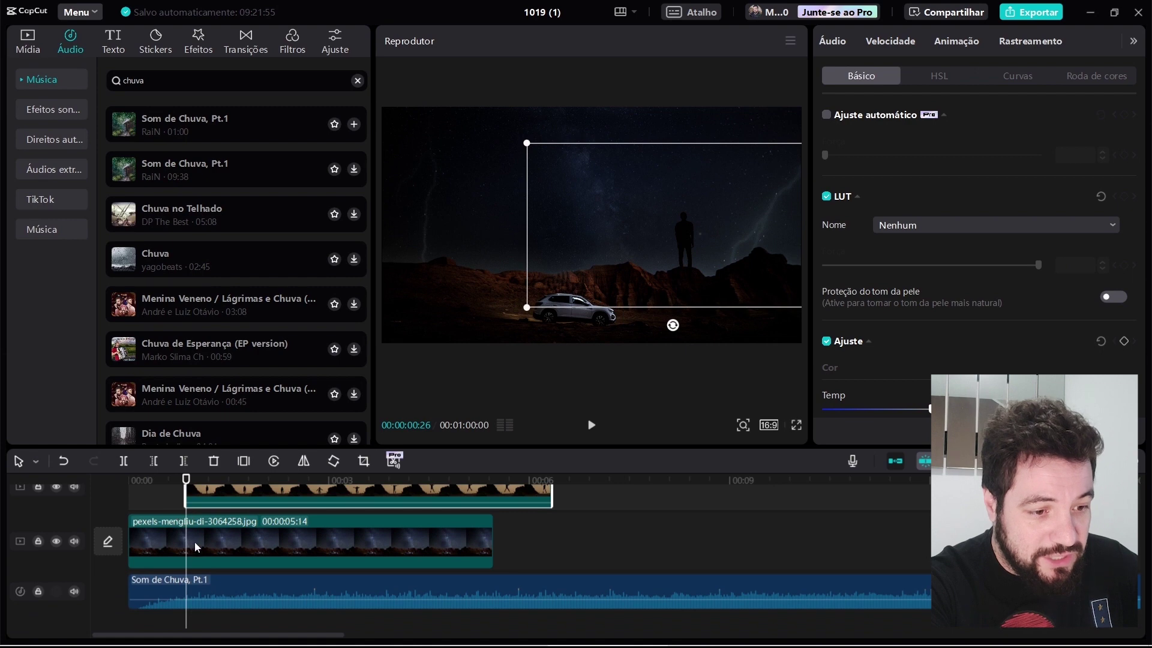
{"action": "left_click", "coordinate": [216, 579]}
{"action": "scroll", "coordinate": [240, 580], "scroll_direction": "up", "scroll_amount": 2}
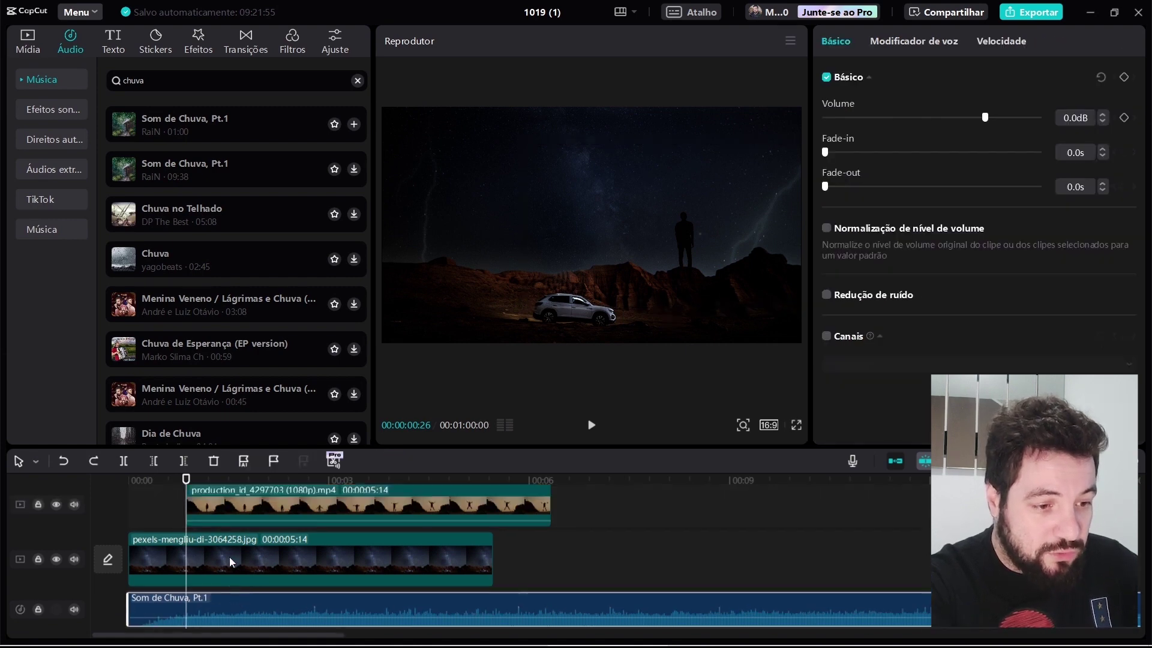
{"action": "scroll", "coordinate": [197, 502], "scroll_direction": "down", "scroll_amount": 2}
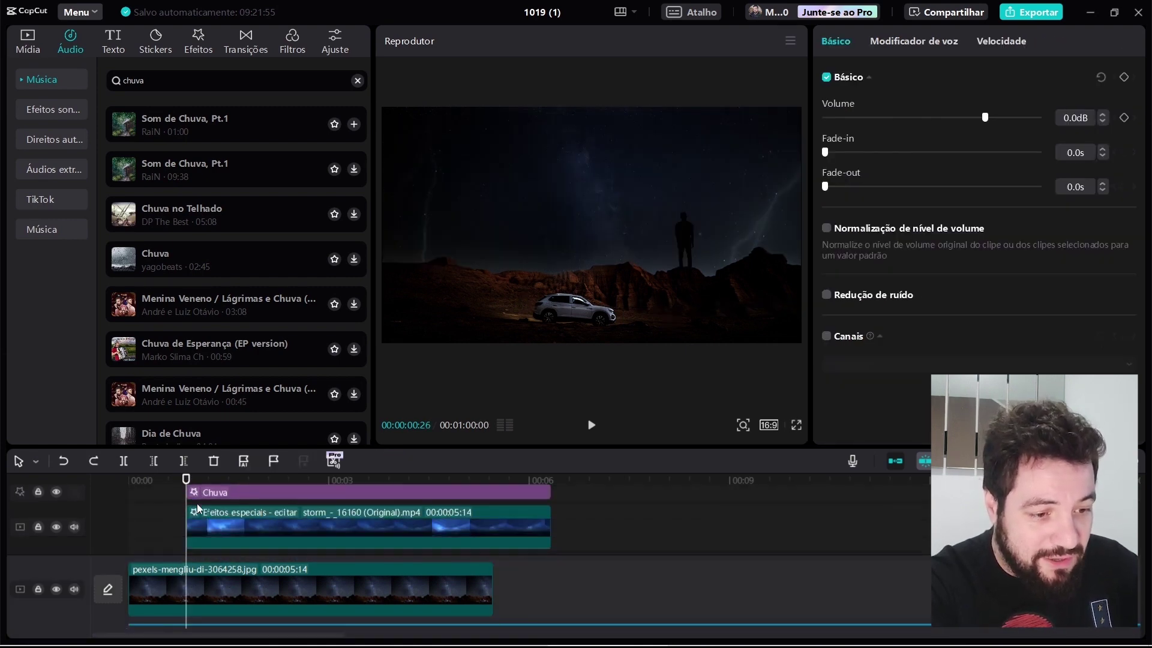
{"action": "left_click_drag", "start_coordinate": [217, 603], "coordinate": [250, 606]}
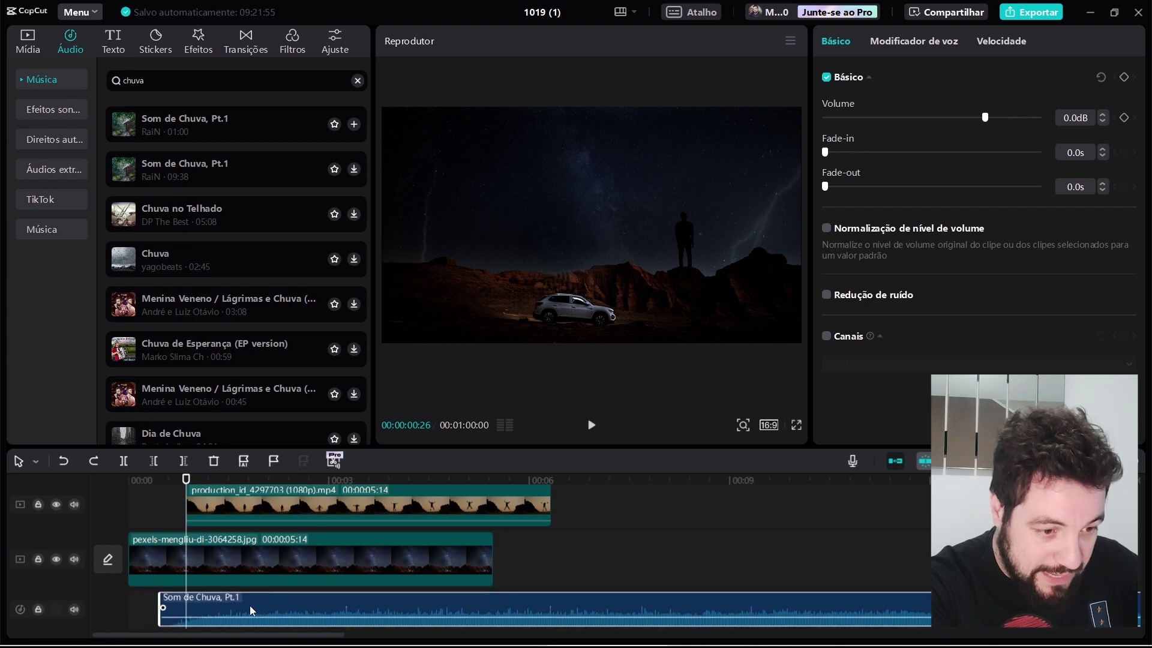
Apply the Fade-in entrance animation to the storm clip and preview how the storm appears from 00:00:00:14
{"action": "scroll", "coordinate": [212, 549], "scroll_direction": "up", "scroll_amount": 2}
{"action": "scroll", "coordinate": [212, 549], "scroll_direction": "up", "scroll_amount": 1}
{"action": "left_click", "coordinate": [220, 540]}
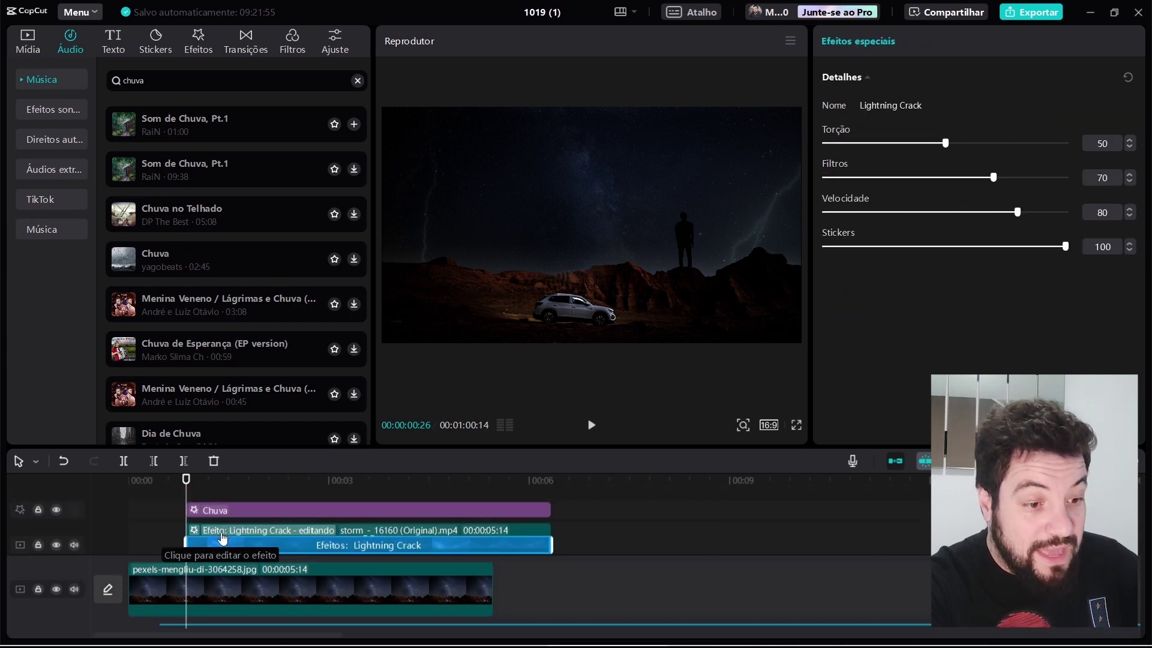
{"action": "scroll", "coordinate": [247, 528], "scroll_direction": "down", "scroll_amount": 2}
{"action": "left_click", "coordinate": [243, 527]}
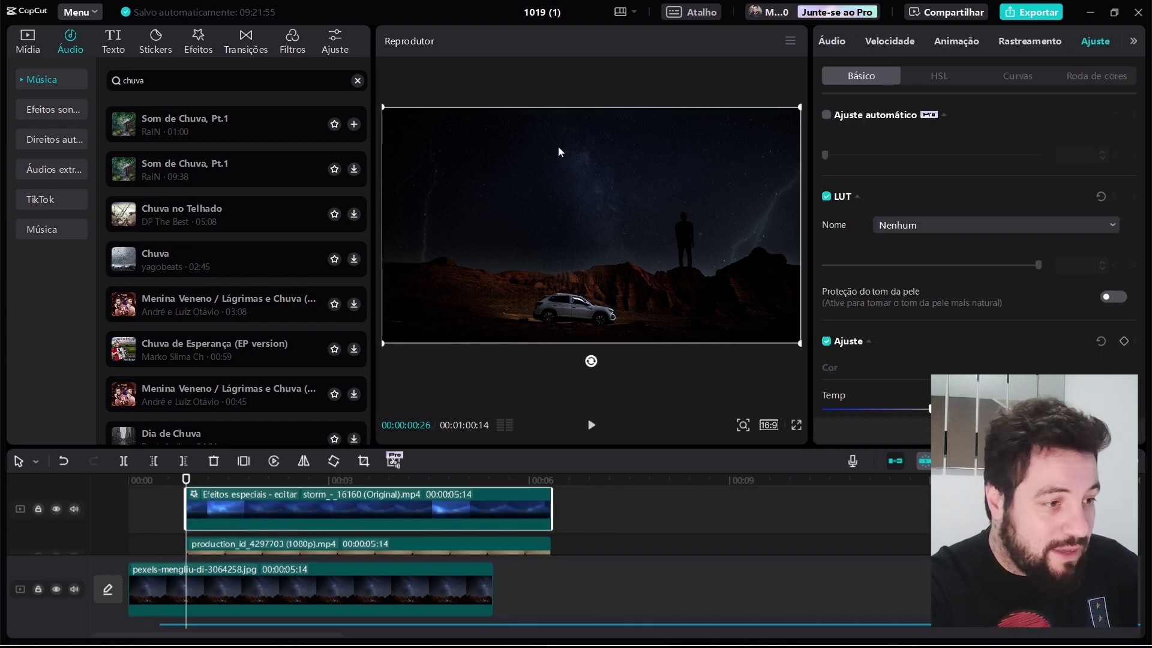
{"action": "left_click", "coordinate": [964, 44]}
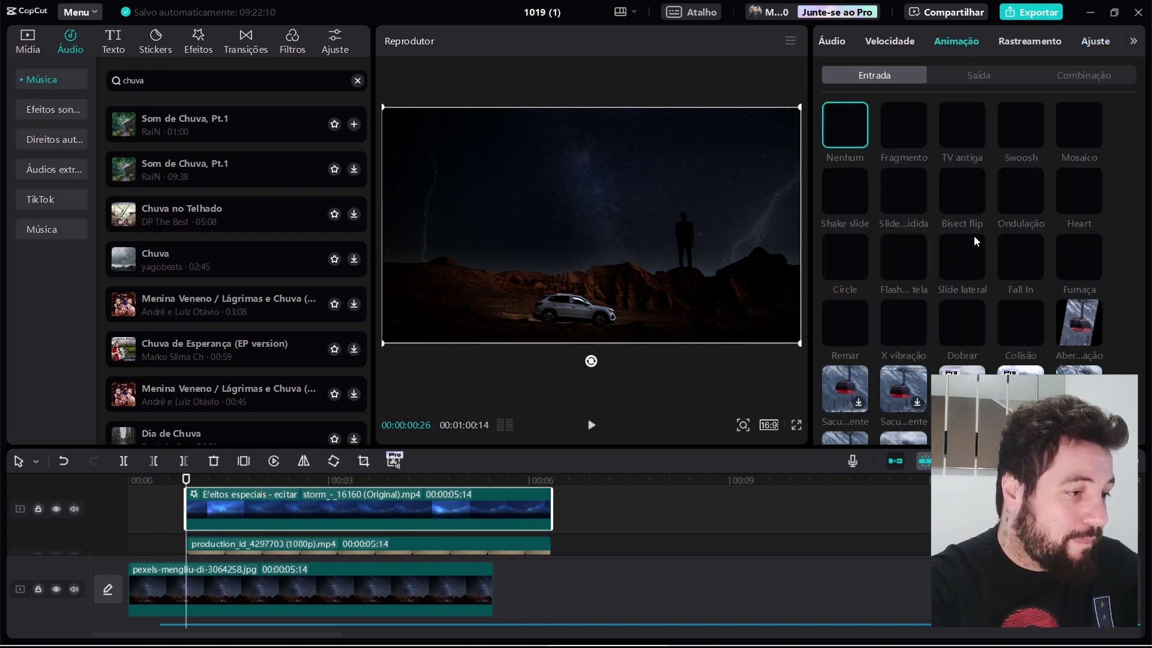
{"action": "scroll", "coordinate": [995, 223], "scroll_direction": "down", "scroll_amount": 2}
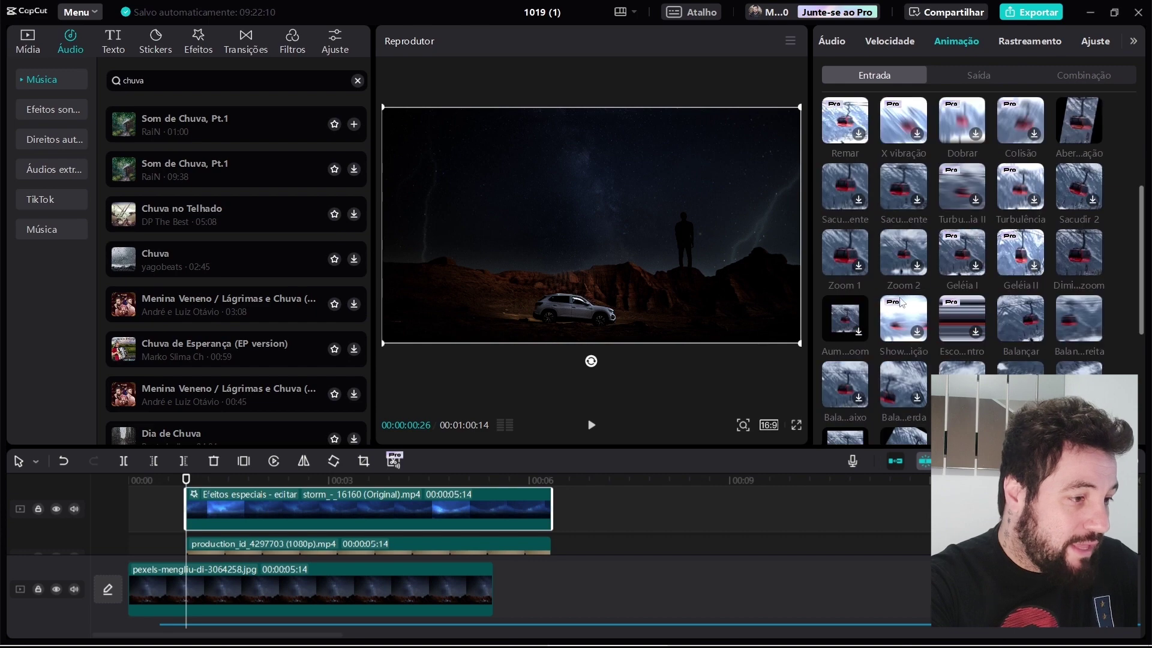
{"action": "scroll", "coordinate": [953, 282], "scroll_direction": "down", "scroll_amount": 4}
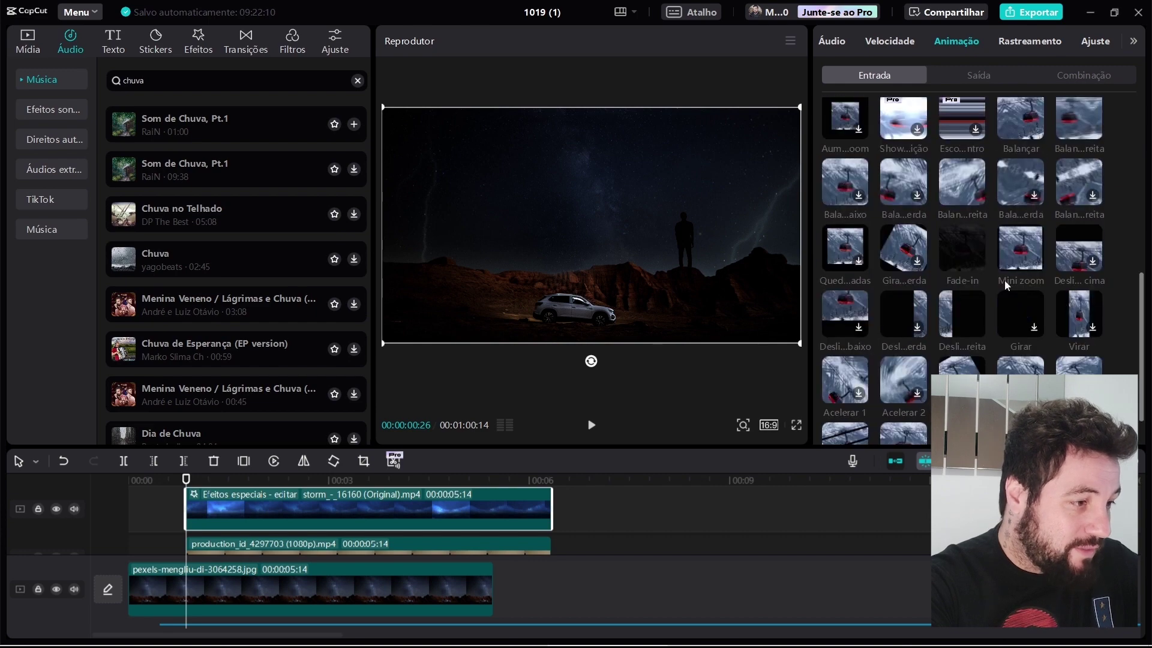
{"action": "left_click", "coordinate": [960, 250]}
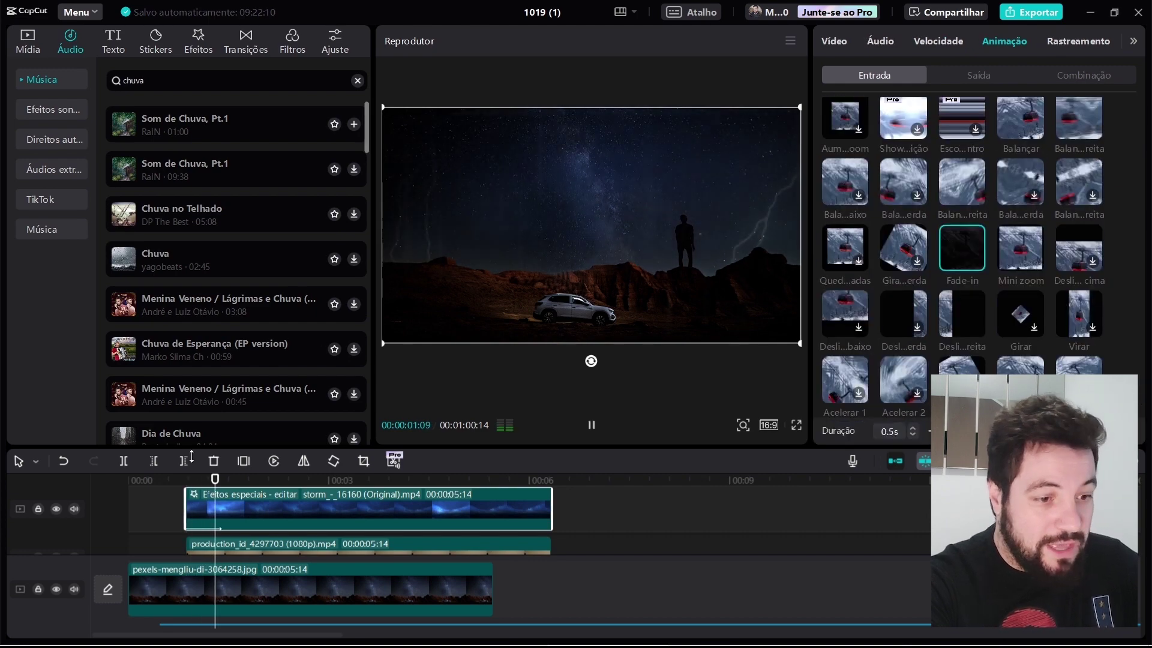
{"action": "left_click_drag", "start_coordinate": [217, 480], "coordinate": [163, 494]}
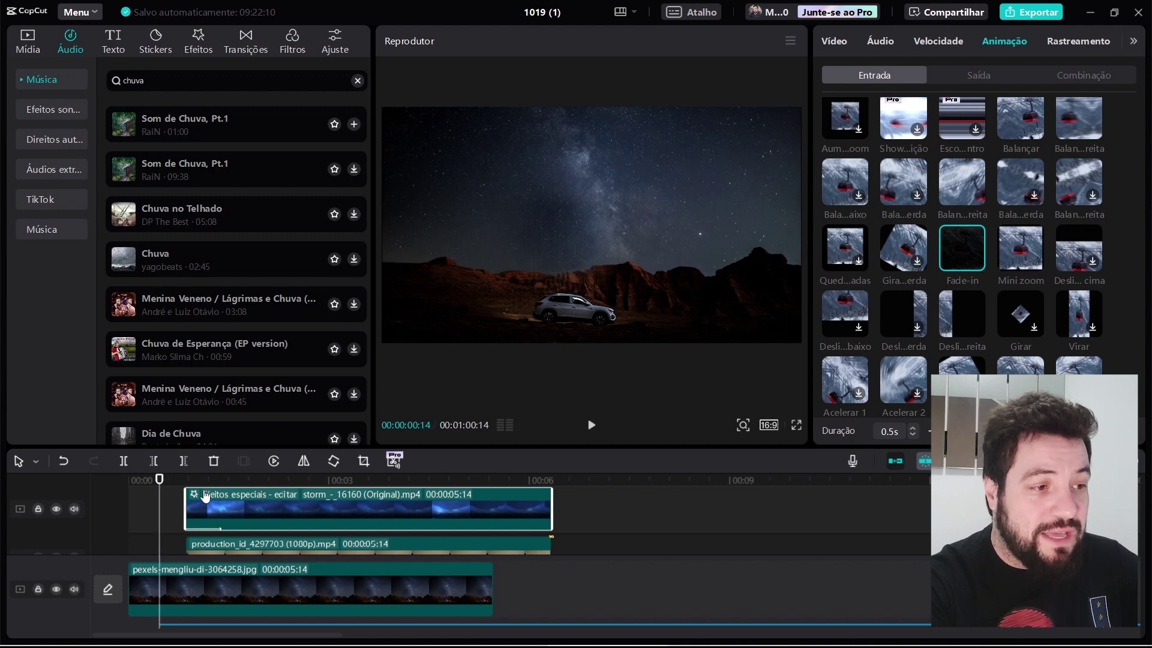
{"action": "key", "text": "space"}
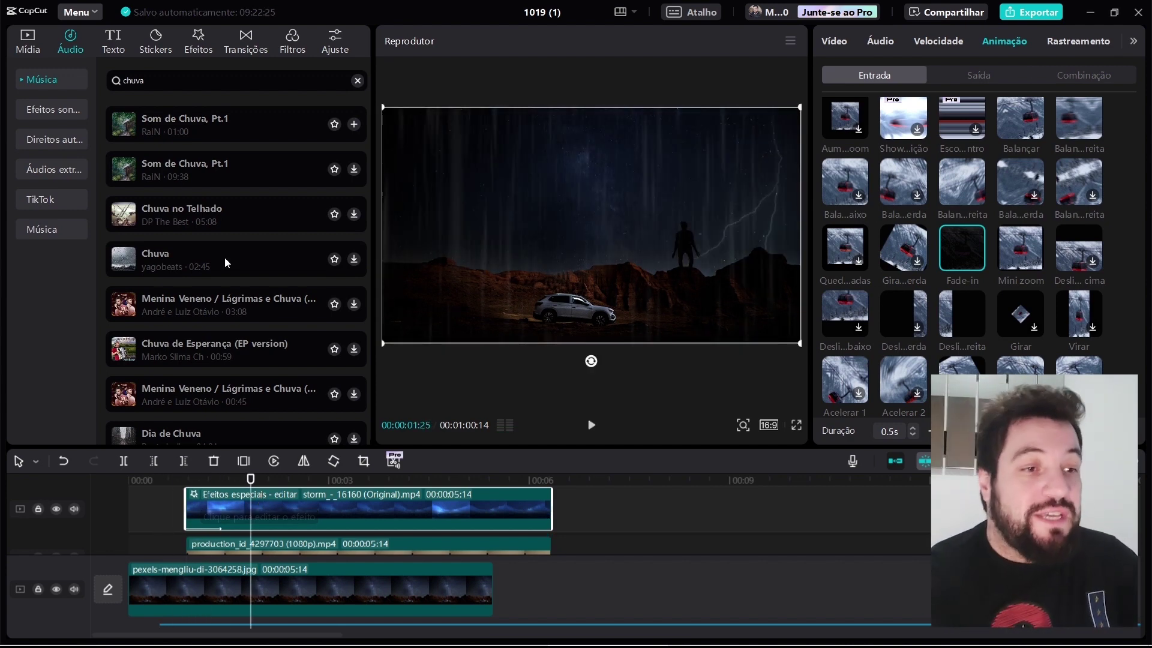
Audition the imported 02:45 audio file, place it on a track below the rain audio, and review the composite
{"action": "left_click", "coordinate": [27, 42]}
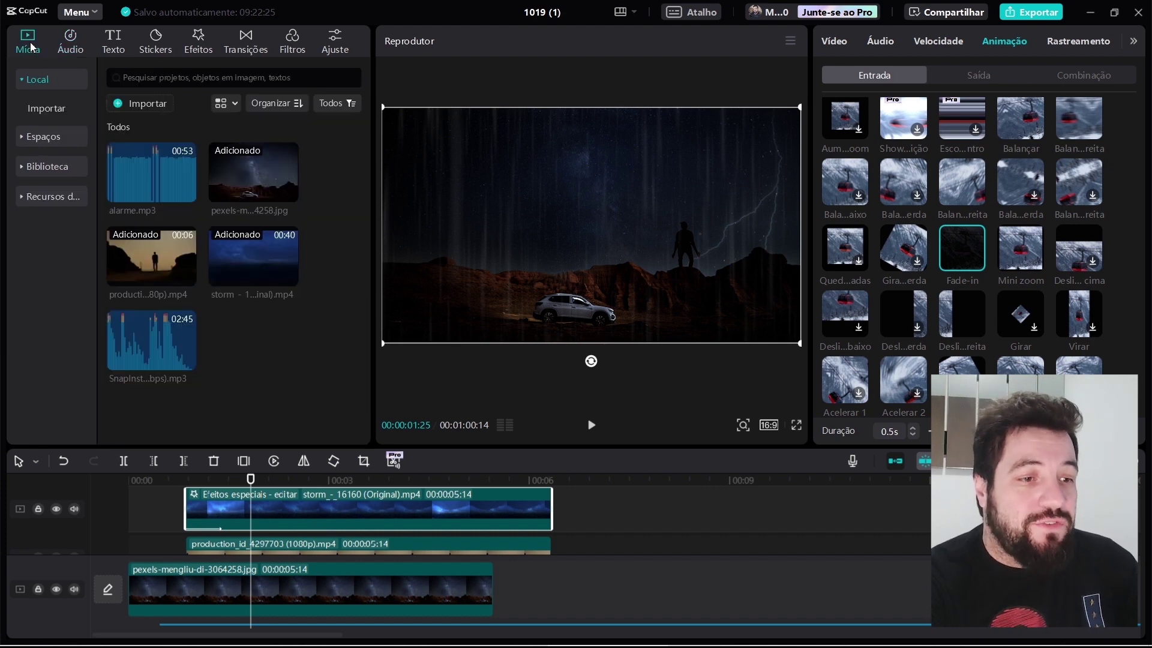
{"action": "left_click", "coordinate": [156, 339]}
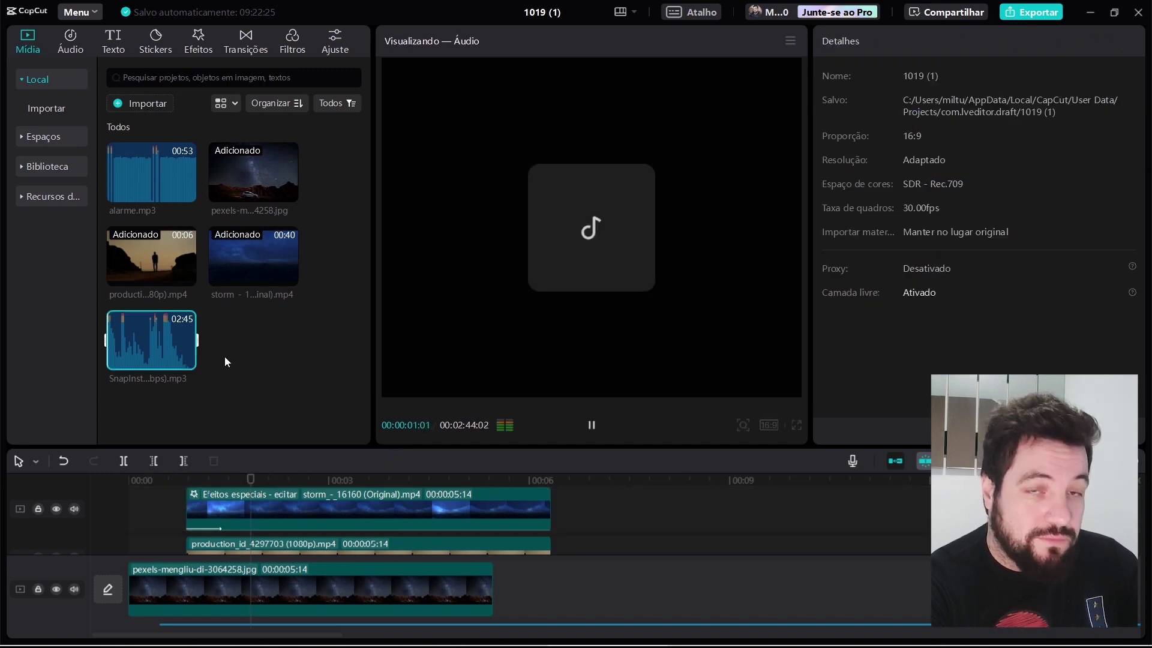
{"action": "left_click", "coordinate": [266, 358]}
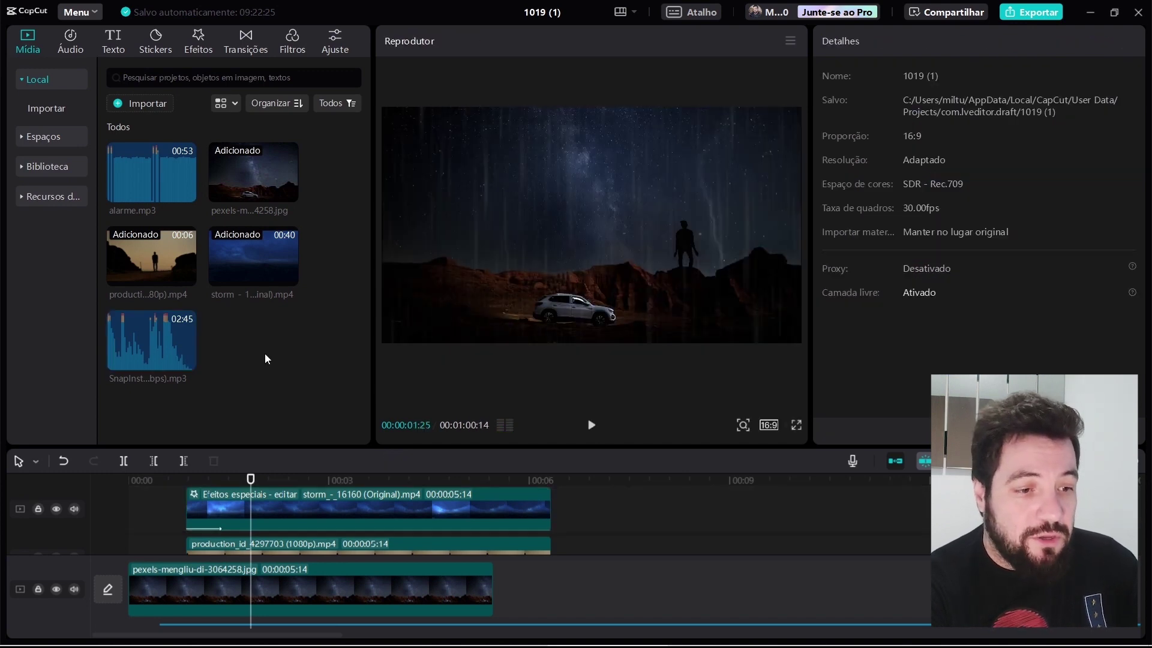
{"action": "left_click_drag", "start_coordinate": [161, 347], "coordinate": [216, 607]}
{"action": "mouse_move", "coordinate": [318, 606]}
{"action": "left_mouse_down"}
{"action": "mouse_move", "coordinate": [274, 606]}
{"action": "mouse_move", "coordinate": [267, 617]}
{"action": "mouse_move", "coordinate": [313, 603]}
{"action": "left_mouse_up"}
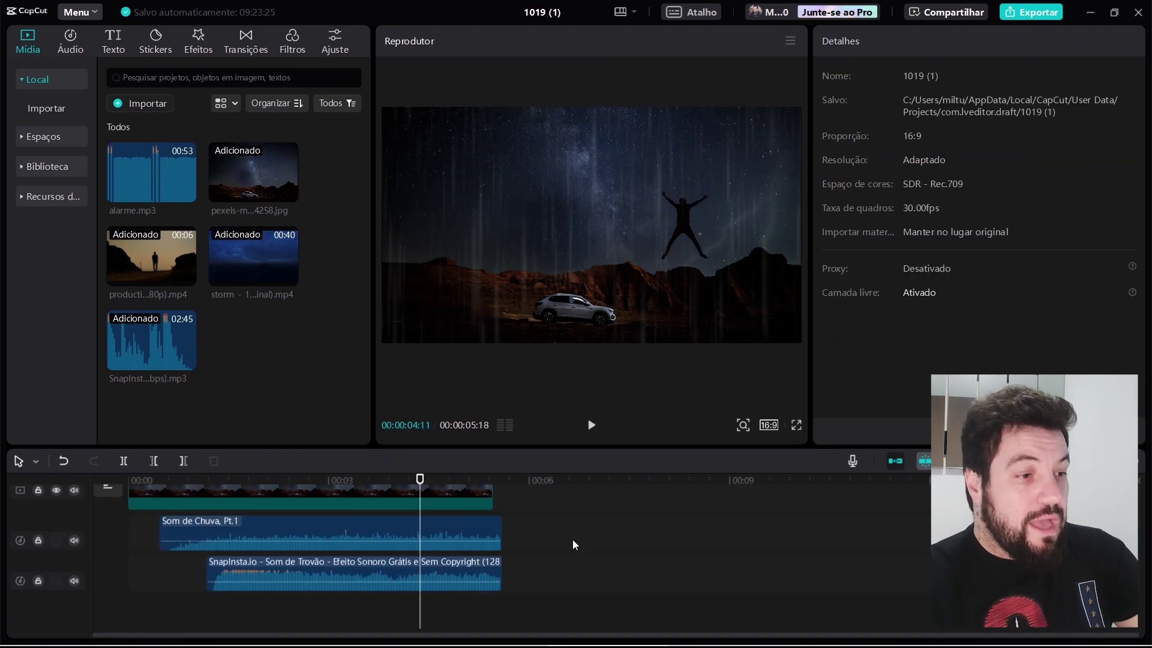
{"action": "scroll", "coordinate": [538, 553], "scroll_direction": "up", "scroll_amount": 5}
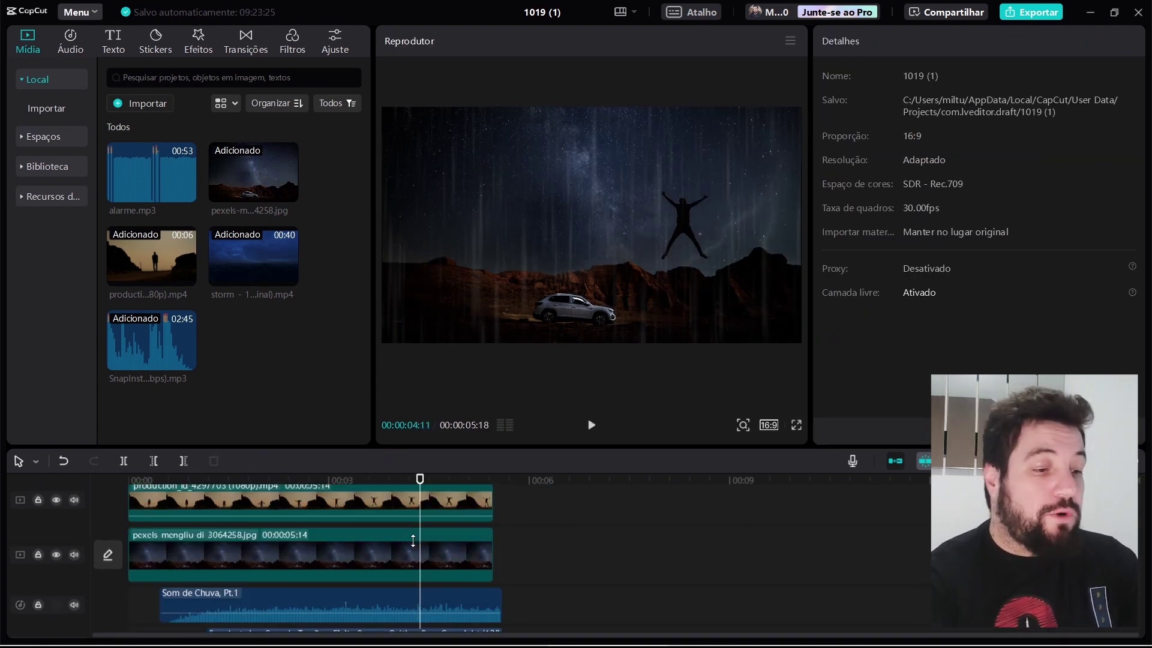
{"action": "left_click_drag", "start_coordinate": [404, 484], "coordinate": [317, 481]}
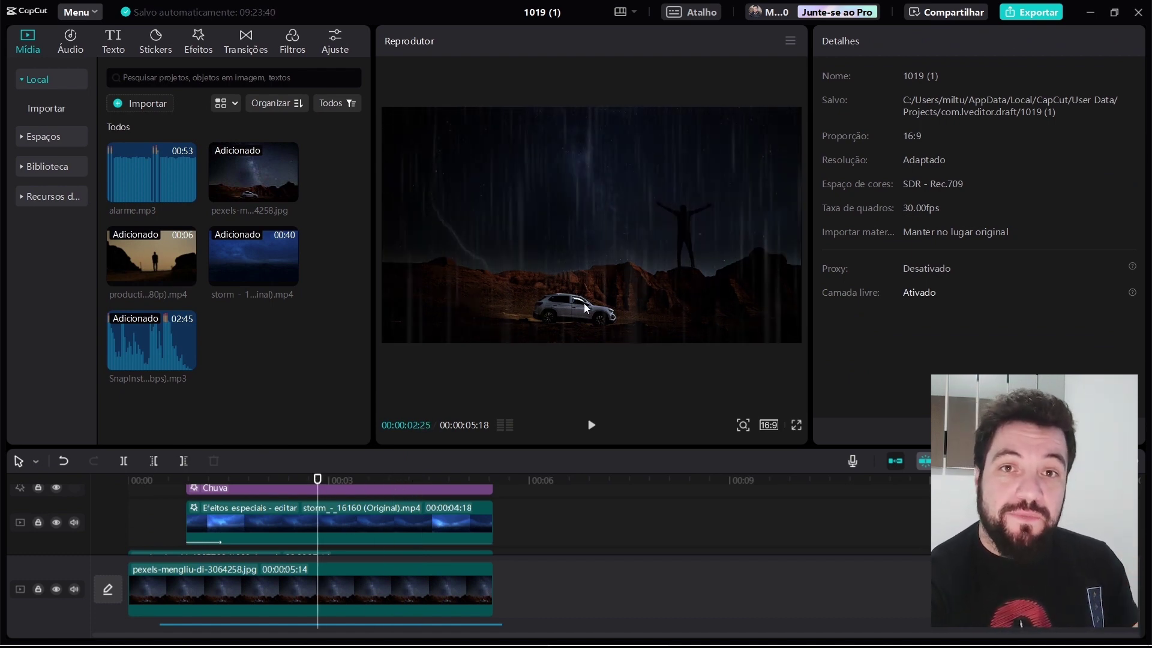
Switch to Photoshop, examine the car's rear light in the night photo, and add a new layer above Plano de Fundo
{"action": "key", "text": "alt+Tab"}
{"action": "key", "text": "alt+Tab"}
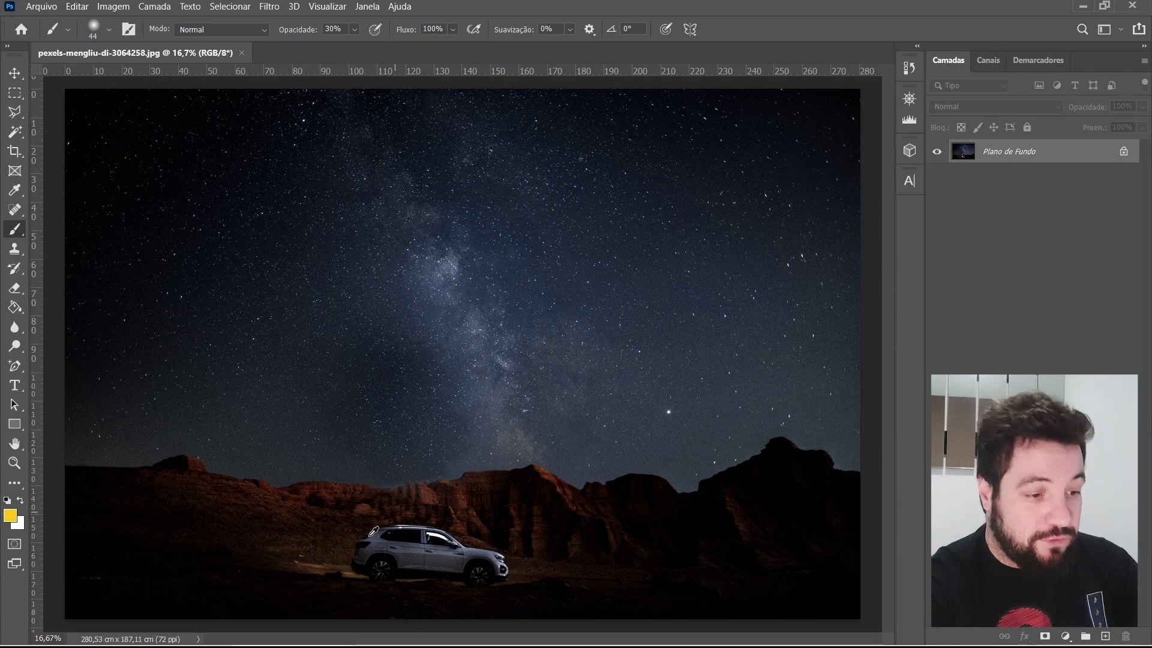
{"action": "scroll", "coordinate": [374, 531], "scroll_direction": "up", "scroll_amount": 10}
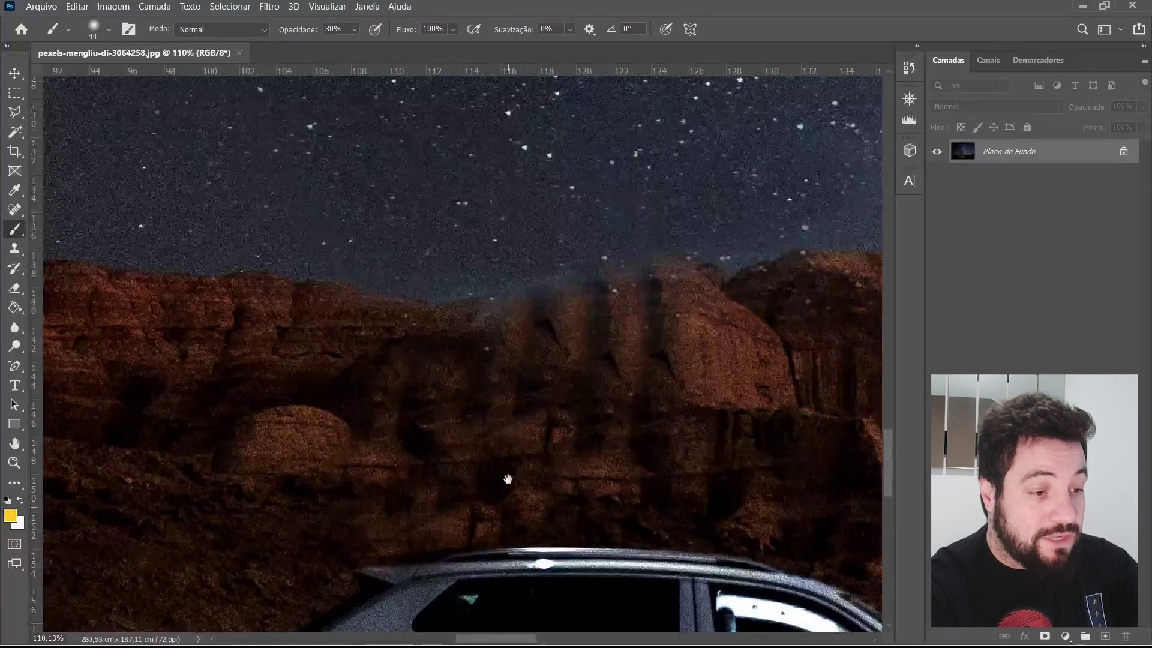
{"action": "left_click_drag", "start_coordinate": [507, 479], "coordinate": [413, 158]}
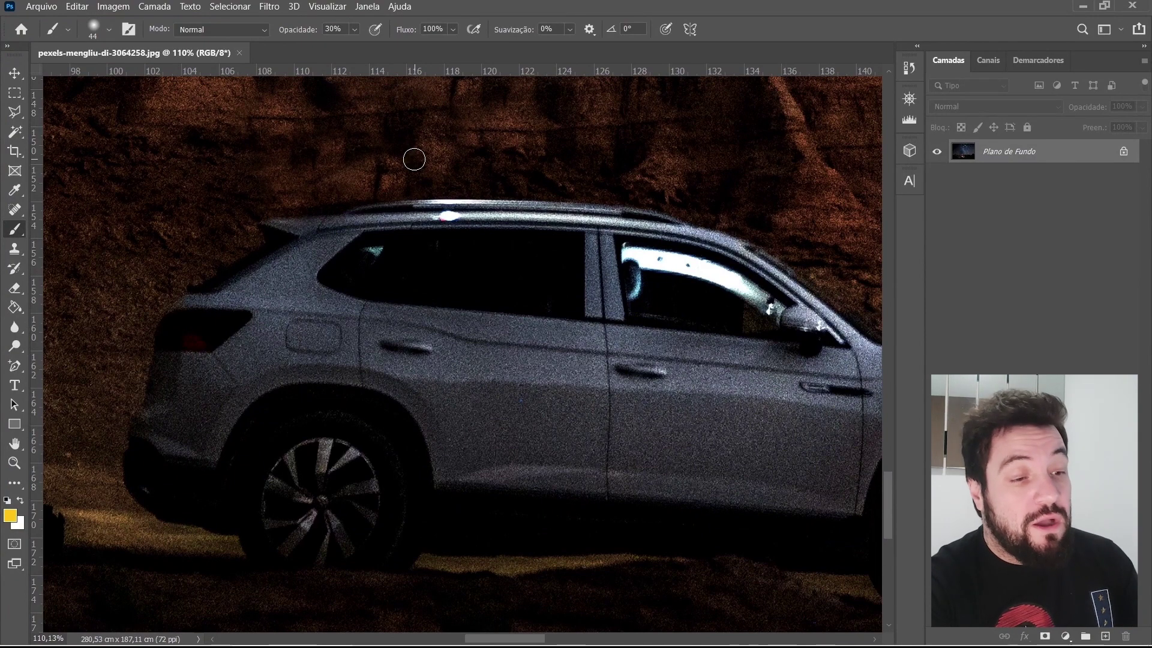
{"action": "scroll", "coordinate": [220, 337], "scroll_direction": "up", "scroll_amount": 3}
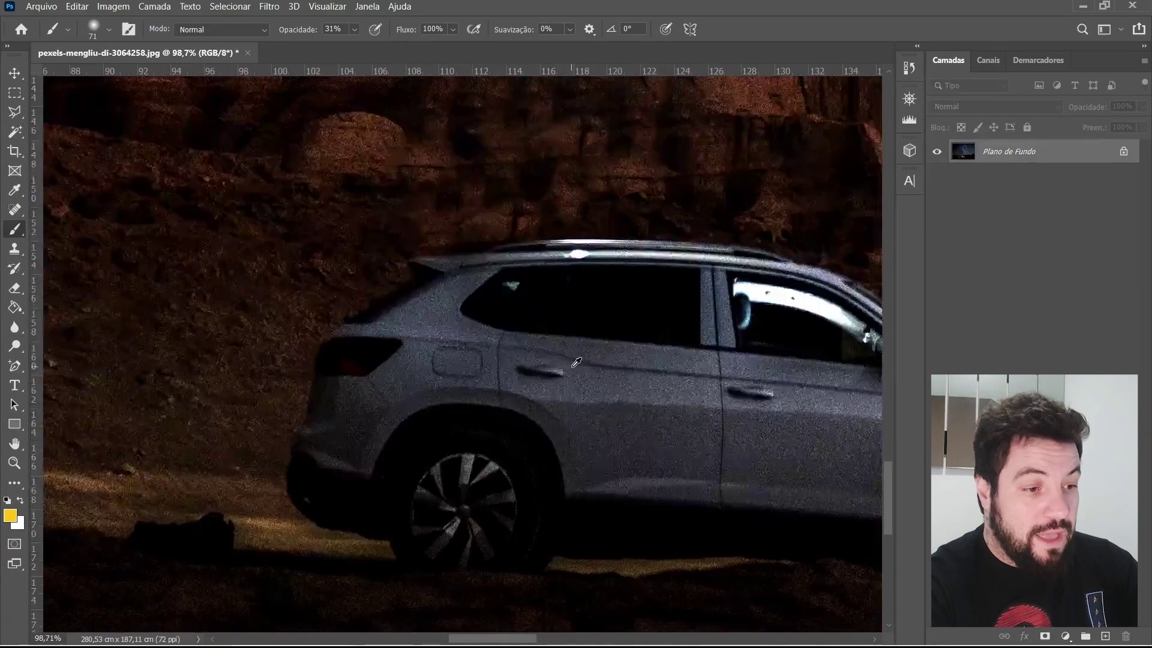
{"action": "left_click_drag", "start_coordinate": [504, 346], "coordinate": [401, 278]}
{"action": "scroll", "coordinate": [249, 316], "scroll_direction": "up", "scroll_amount": 4}
{"action": "scroll", "coordinate": [416, 301], "scroll_direction": "up", "scroll_amount": 2}
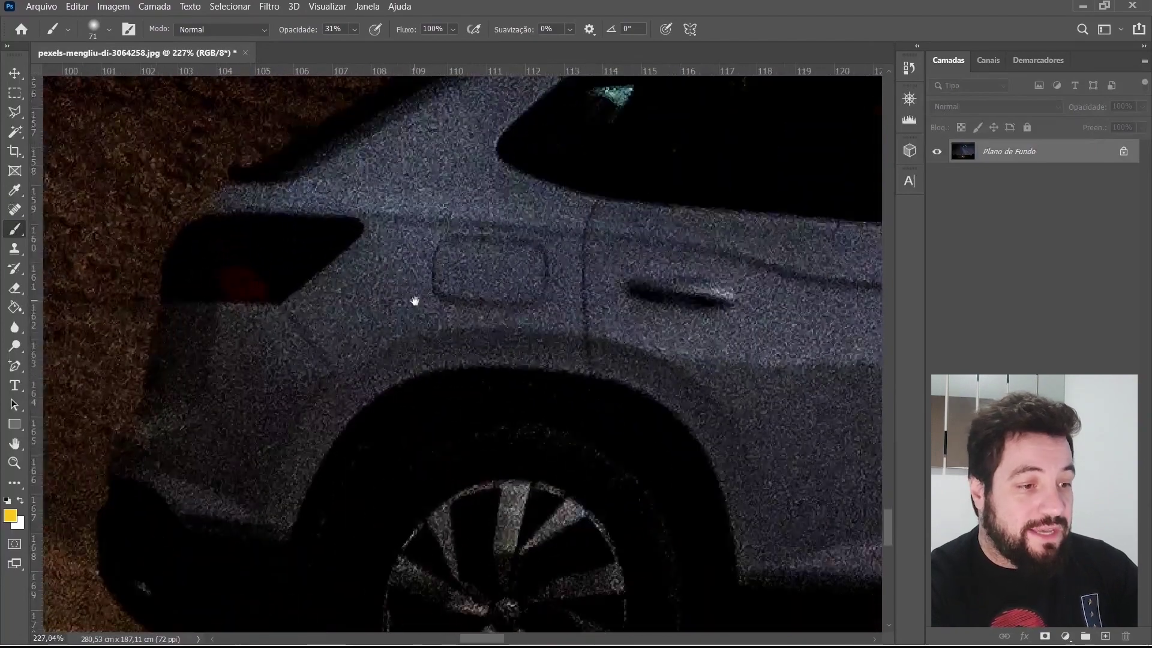
{"action": "left_click", "coordinate": [1104, 636]}
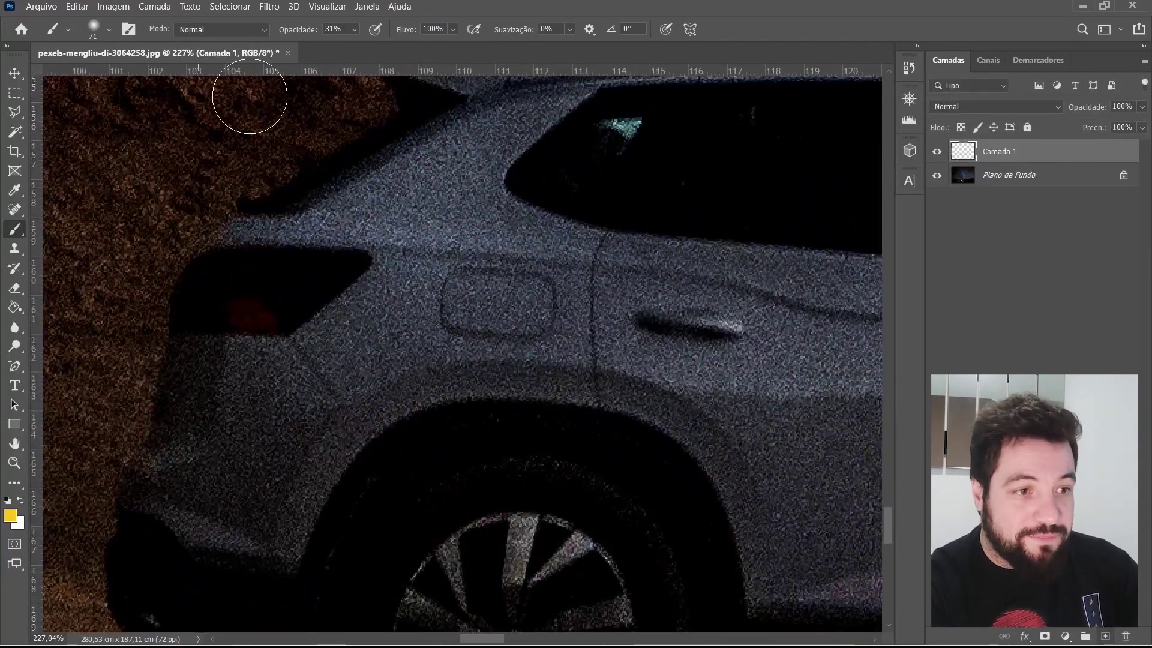
Paint a solid yellow band along the car's rear light on Camada 1 with the 23 px Redondo duro brush
{"action": "left_click", "coordinate": [9, 517]}
{"action": "scroll", "coordinate": [263, 304], "scroll_direction": "up", "scroll_amount": 3}
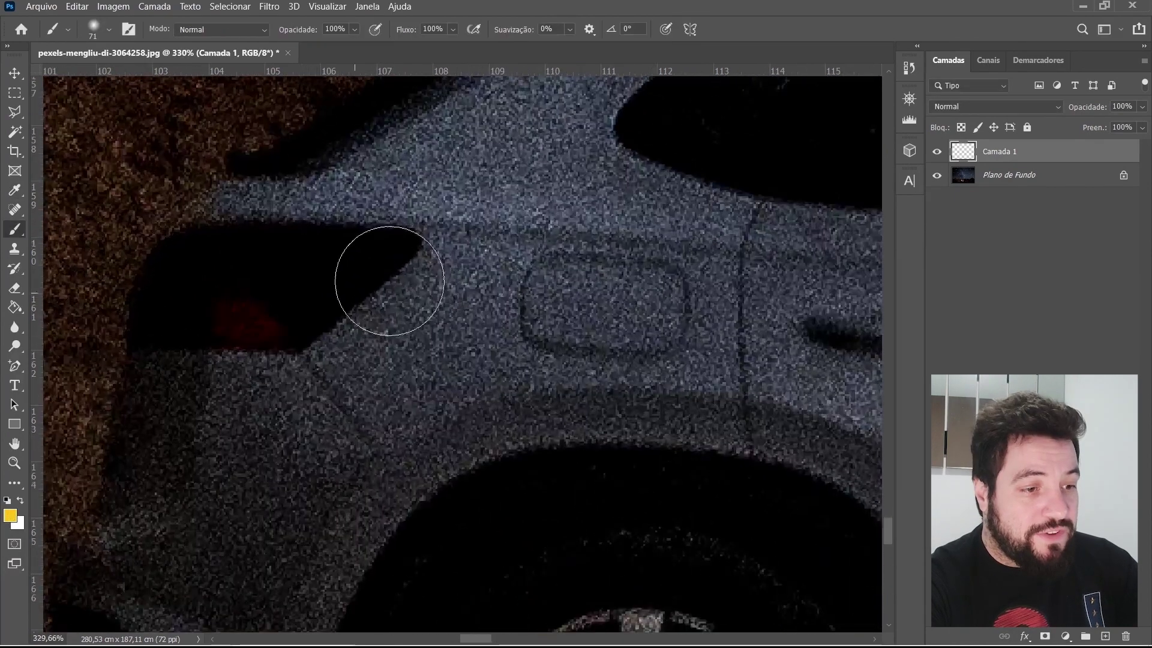
{"action": "right_click", "coordinate": [390, 281]}
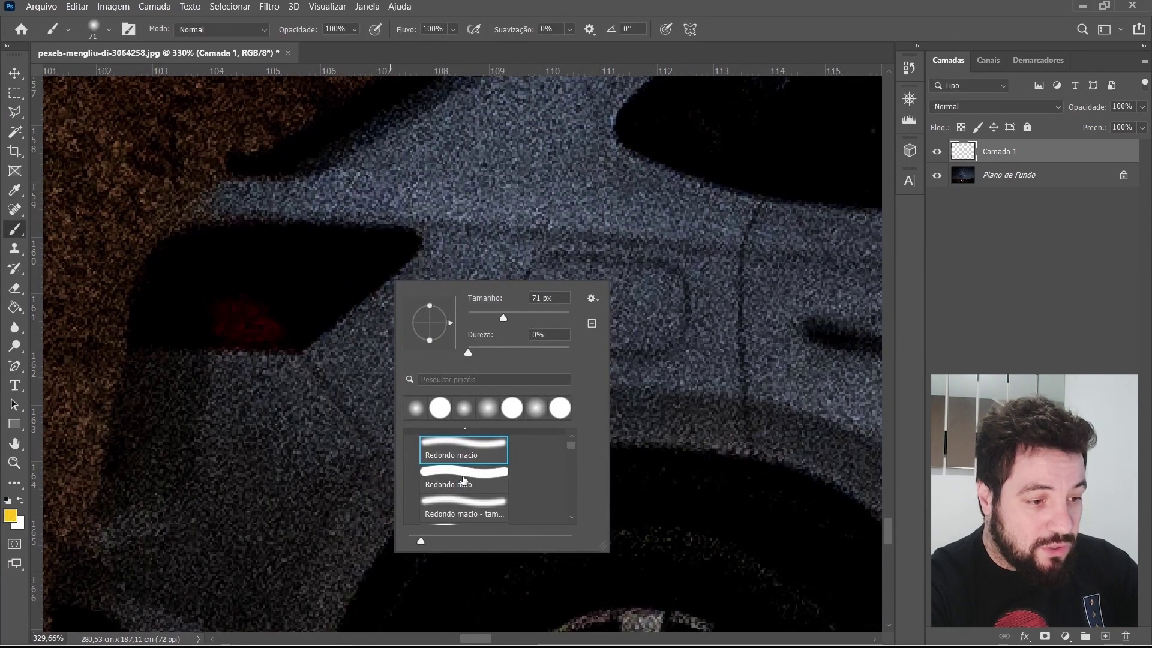
{"action": "left_click", "coordinate": [463, 480]}
{"action": "left_click", "coordinate": [486, 320]}
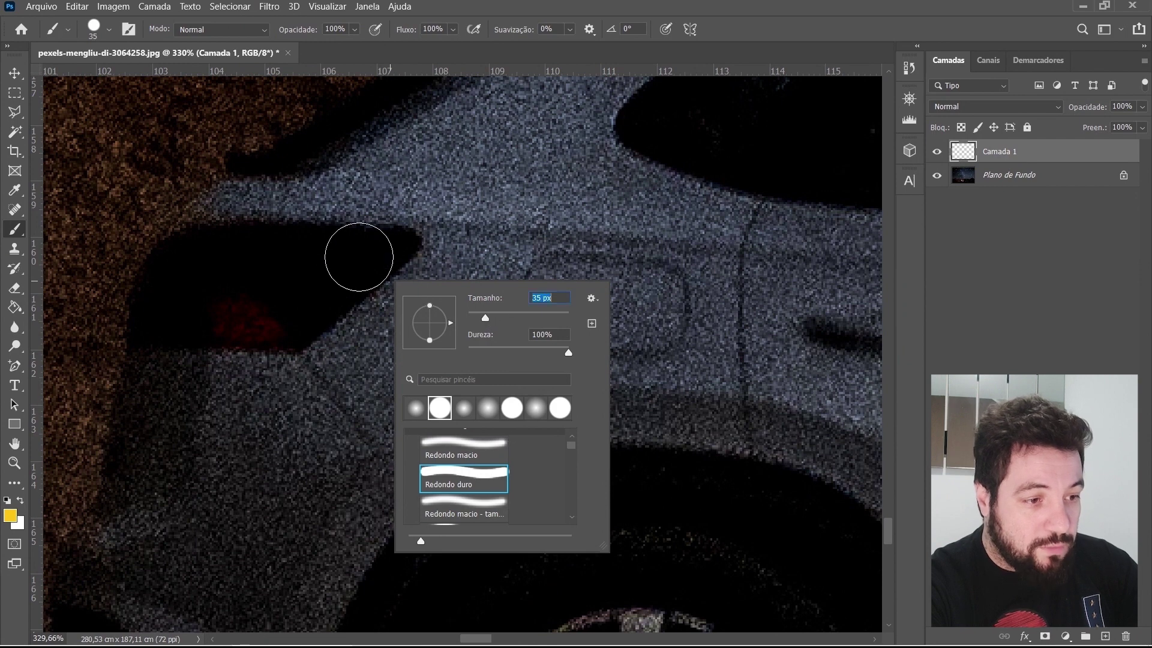
{"action": "mouse_move", "coordinate": [396, 242]}
{"action": "left_mouse_down"}
{"action": "mouse_move", "coordinate": [294, 338]}
{"action": "mouse_move", "coordinate": [141, 336]}
{"action": "mouse_move", "coordinate": [222, 338]}
{"action": "mouse_move", "coordinate": [351, 316]}
{"action": "mouse_move", "coordinate": [417, 243]}
{"action": "left_mouse_up"}
Paint a soft yellow glow around the rear light with the Redondo macio brush at 65 px and 30% opacity
{"action": "right_click", "coordinate": [490, 308]}
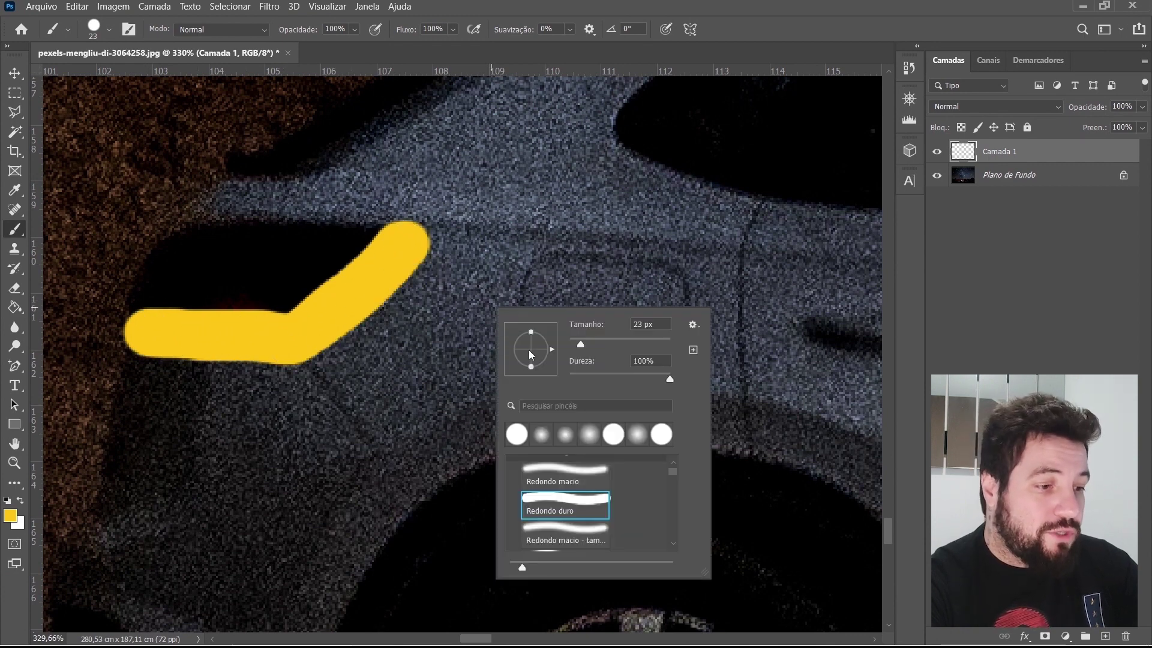
{"action": "left_click", "coordinate": [584, 476]}
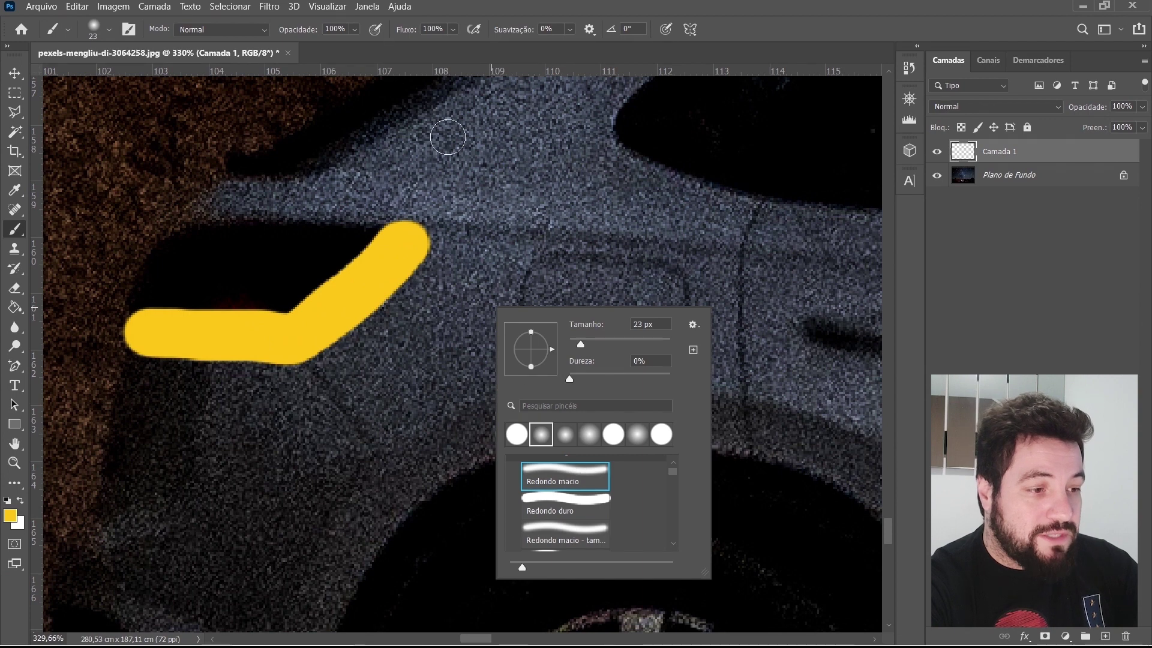
{"action": "left_click", "coordinate": [354, 30]}
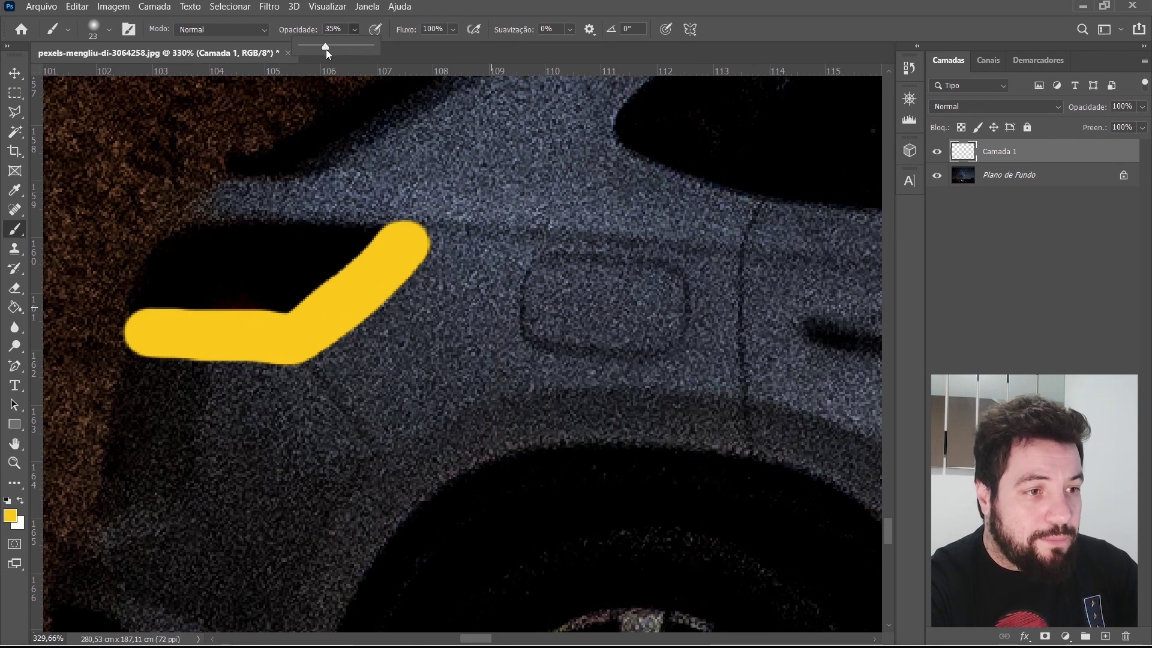
{"action": "right_click", "coordinate": [415, 382]}
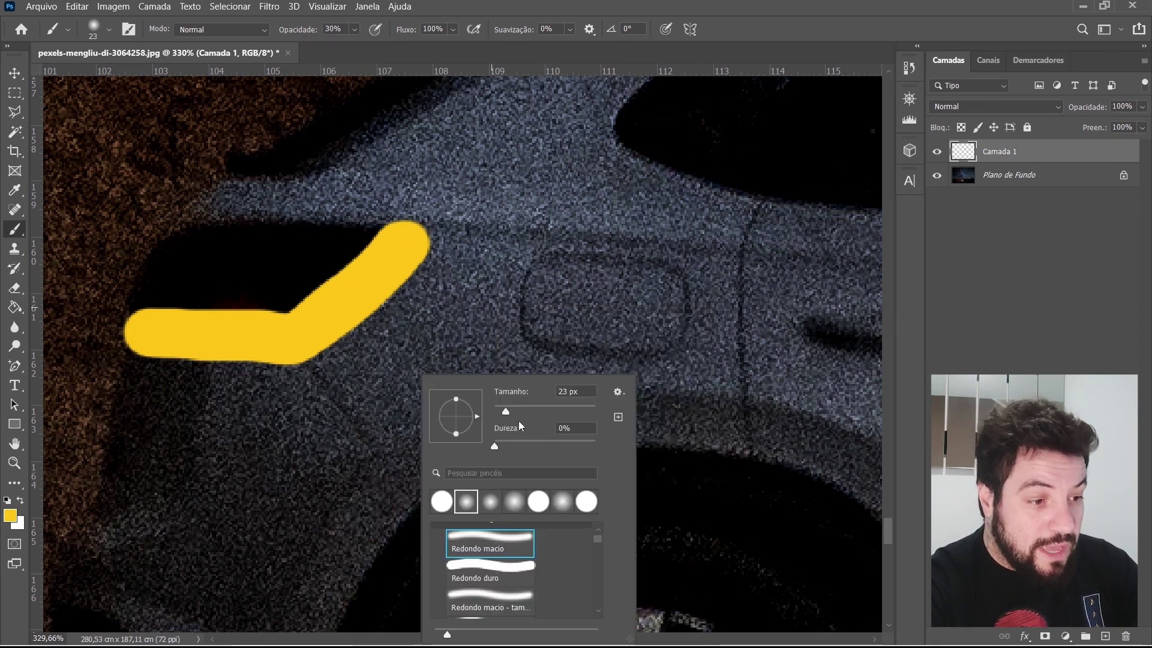
{"action": "left_click_drag", "start_coordinate": [509, 411], "coordinate": [520, 412]}
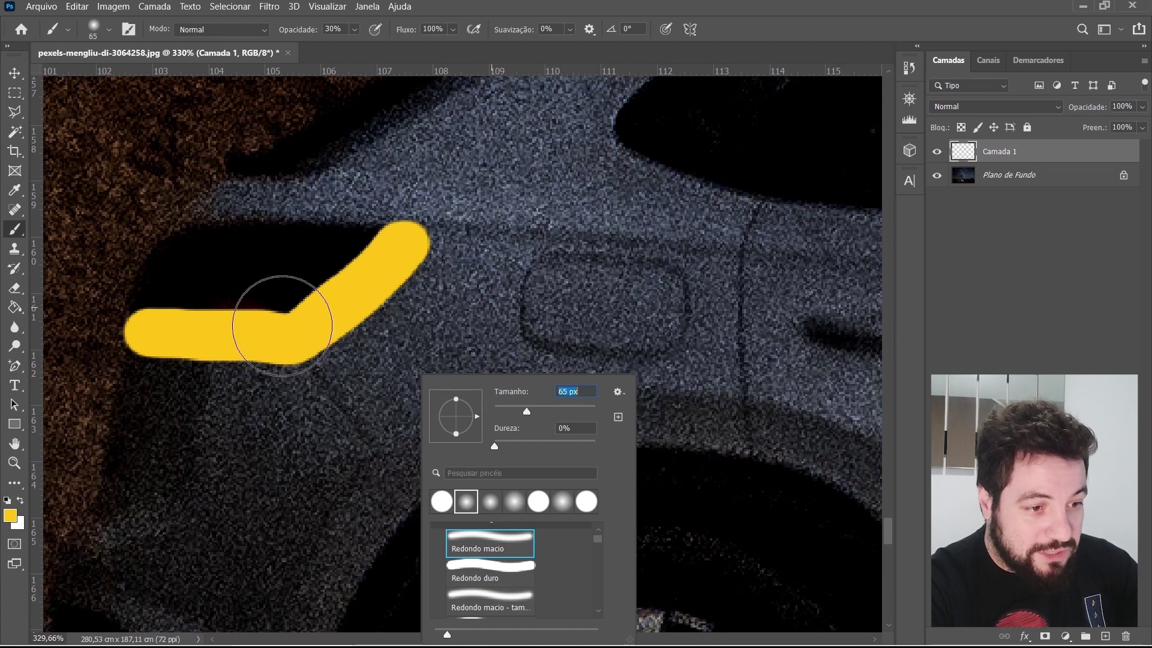
{"action": "mouse_move", "coordinate": [147, 334]}
{"action": "left_mouse_down"}
{"action": "mouse_move", "coordinate": [289, 343]}
{"action": "mouse_move", "coordinate": [424, 230]}
{"action": "mouse_move", "coordinate": [348, 323]}
{"action": "mouse_move", "coordinate": [312, 345]}
{"action": "mouse_move", "coordinate": [134, 340]}
{"action": "mouse_move", "coordinate": [302, 340]}
{"action": "mouse_move", "coordinate": [398, 244]}
{"action": "left_mouse_up"}
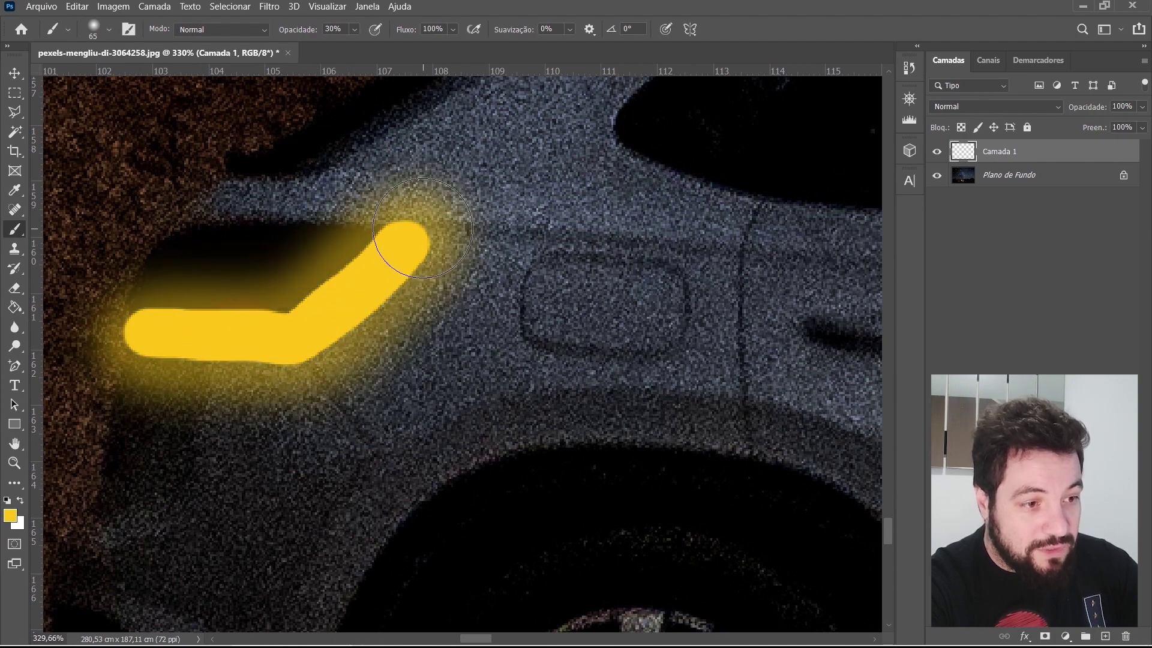
Toggle the visibility of Camada 1 to compare the whole photo with and without the lit rear light
{"action": "scroll", "coordinate": [403, 314], "scroll_direction": "down", "scroll_amount": 5}
{"action": "scroll", "coordinate": [410, 309], "scroll_direction": "down", "scroll_amount": 8}
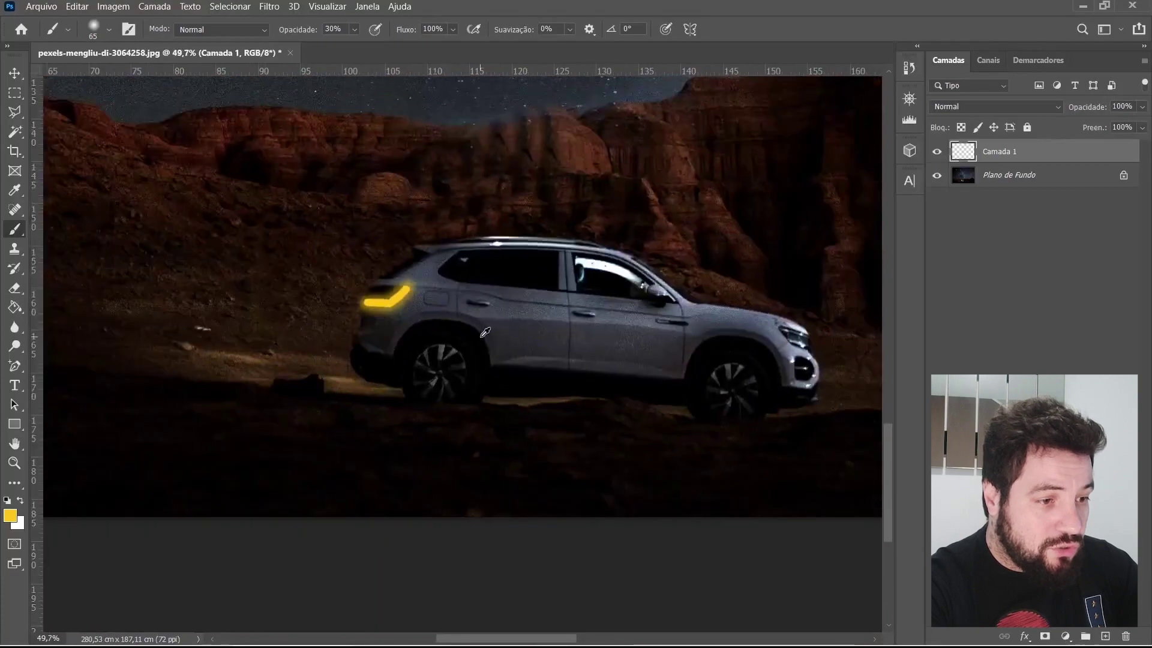
{"action": "left_click", "coordinate": [935, 156]}
{"action": "left_click", "coordinate": [935, 156]}
{"action": "left_click", "coordinate": [936, 156]}
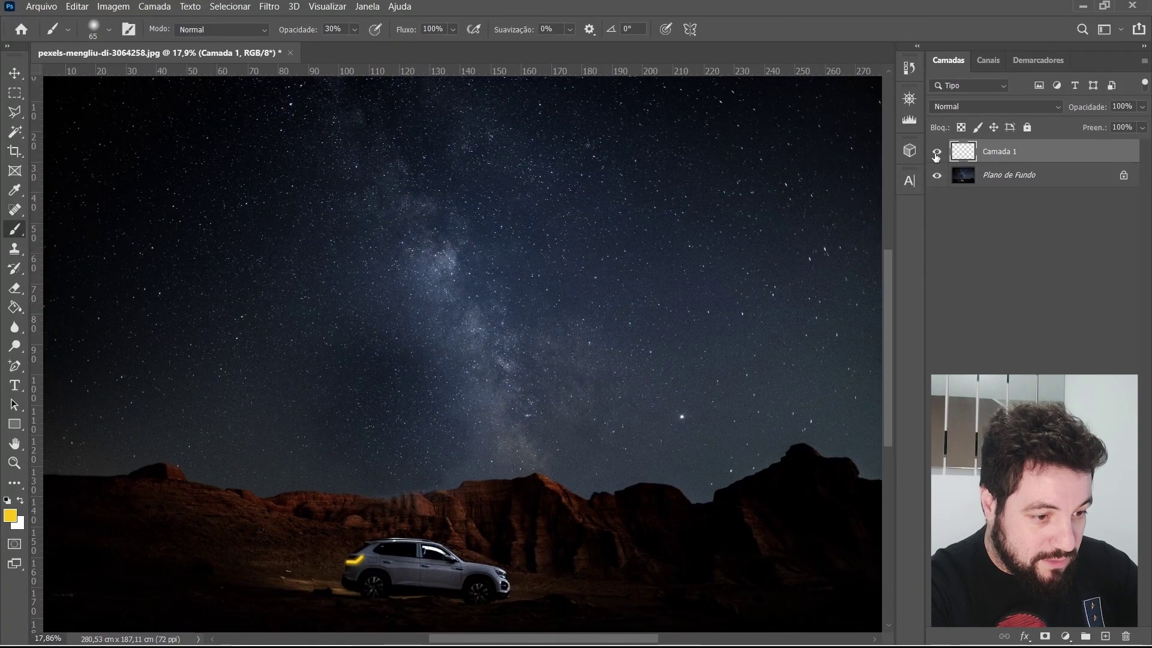
{"action": "left_click", "coordinate": [935, 156]}
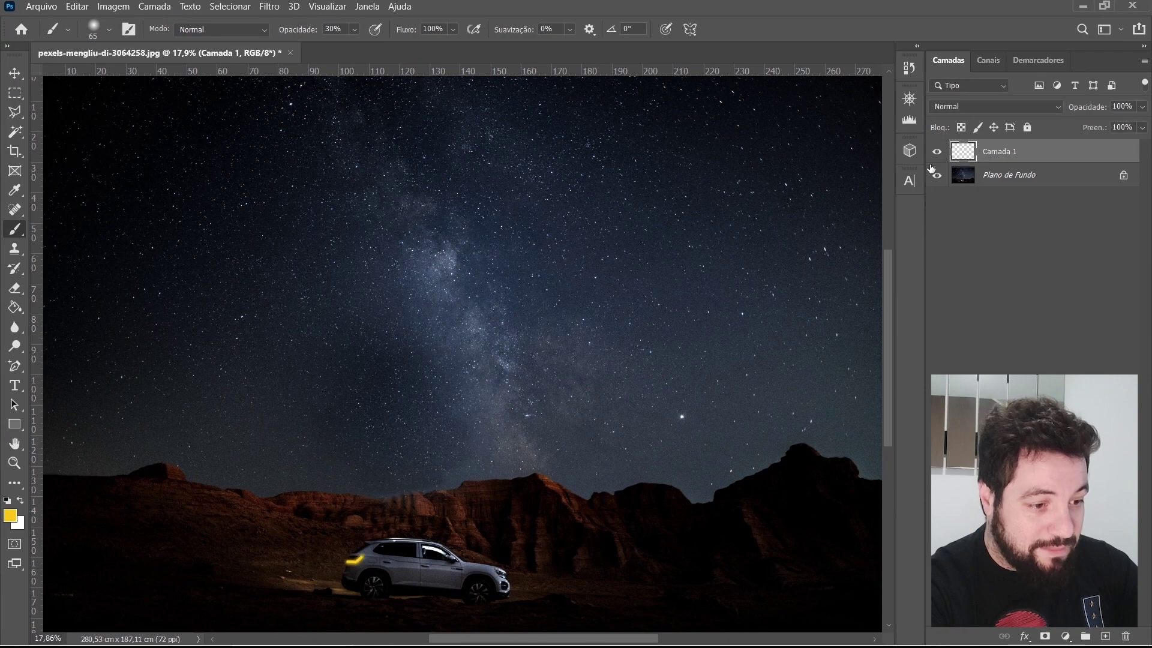
Paint solid yellow over the marker beside the car's front door handle and along the headlight with the 14 px hard brush
{"action": "scroll", "coordinate": [457, 570], "scroll_direction": "up", "scroll_amount": 10}
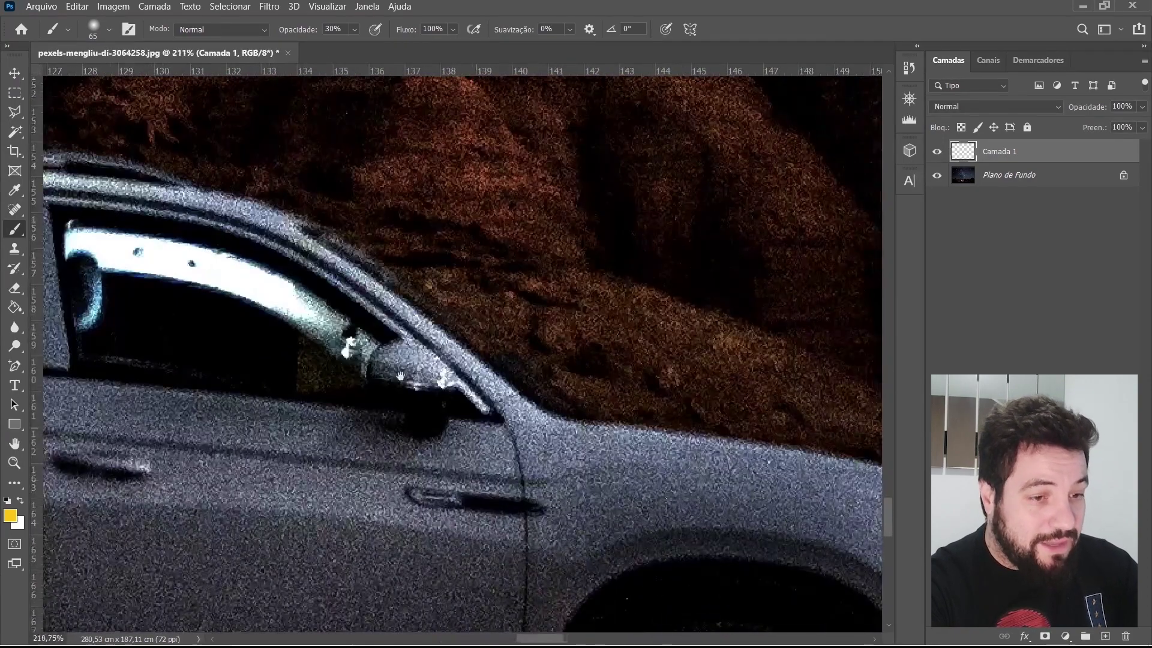
{"action": "left_click_drag", "start_coordinate": [400, 376], "coordinate": [317, 262]}
{"action": "mouse_move", "coordinate": [489, 291]}
{"action": "left_mouse_down"}
{"action": "mouse_move", "coordinate": [334, 264]}
{"action": "mouse_move", "coordinate": [375, 278]}
{"action": "left_mouse_up"}
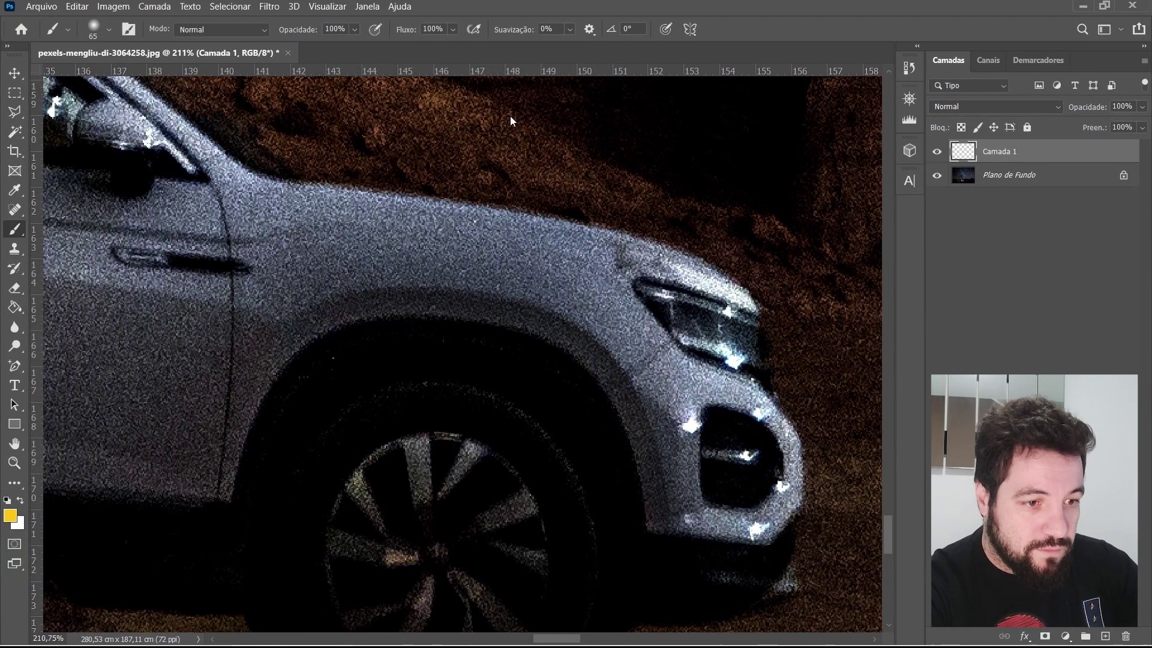
{"action": "right_click", "coordinate": [201, 319]}
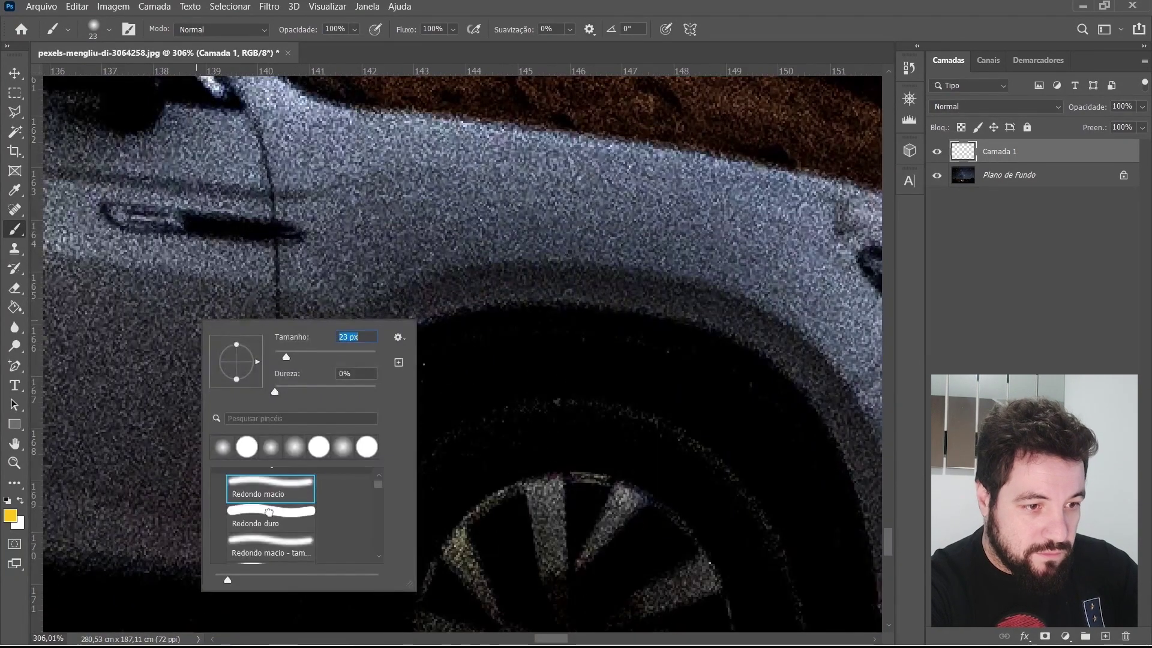
{"action": "left_click", "coordinate": [270, 519]}
{"action": "left_click_drag", "start_coordinate": [112, 210], "coordinate": [173, 223]}
{"action": "key", "text": "Tab"}
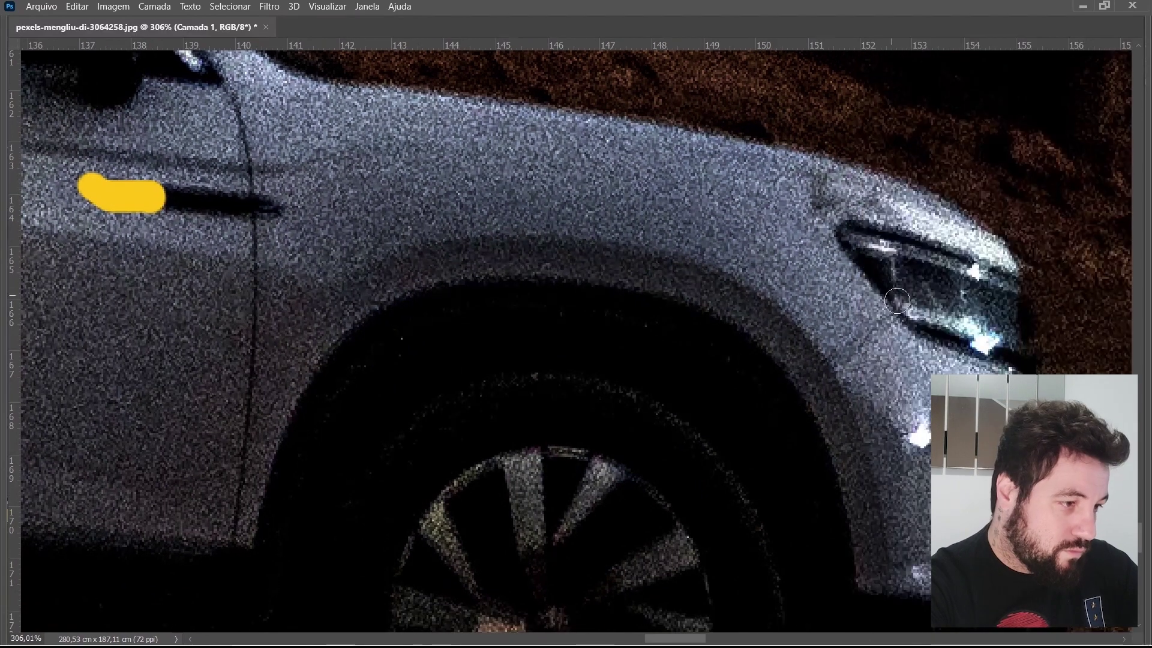
{"action": "mouse_move", "coordinate": [850, 239]}
{"action": "left_mouse_down"}
{"action": "mouse_move", "coordinate": [903, 309]}
{"action": "mouse_move", "coordinate": [1008, 345]}
{"action": "left_mouse_up"}
{"action": "key", "text": "Tab"}
Paint a soft yellow glow around the side marker and headlight with the 50 px soft brush at 29% opacity
{"action": "left_click", "coordinate": [355, 29]}
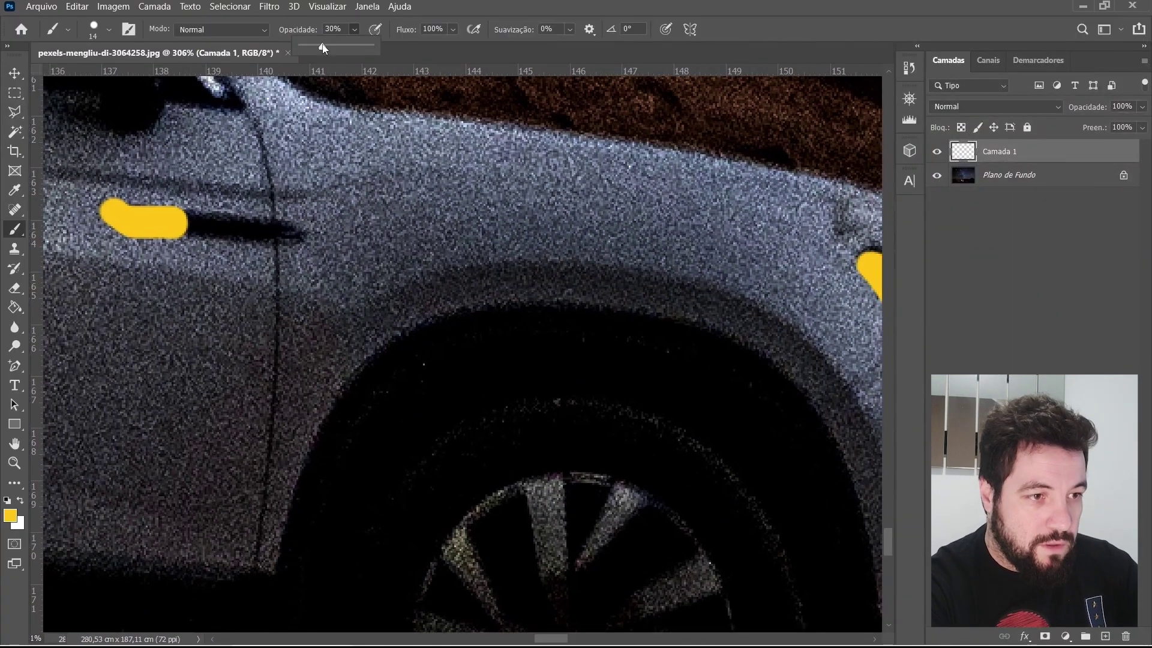
{"action": "left_click_drag", "start_coordinate": [322, 48], "coordinate": [322, 48]}
{"action": "right_click", "coordinate": [499, 265]}
{"action": "left_click", "coordinate": [573, 442]}
{"action": "left_click", "coordinate": [92, 216]}
{"action": "right_click", "coordinate": [415, 279]}
{"action": "left_click_drag", "start_coordinate": [504, 317], "coordinate": [513, 318]}
{"action": "left_click_drag", "start_coordinate": [105, 213], "coordinate": [101, 217]}
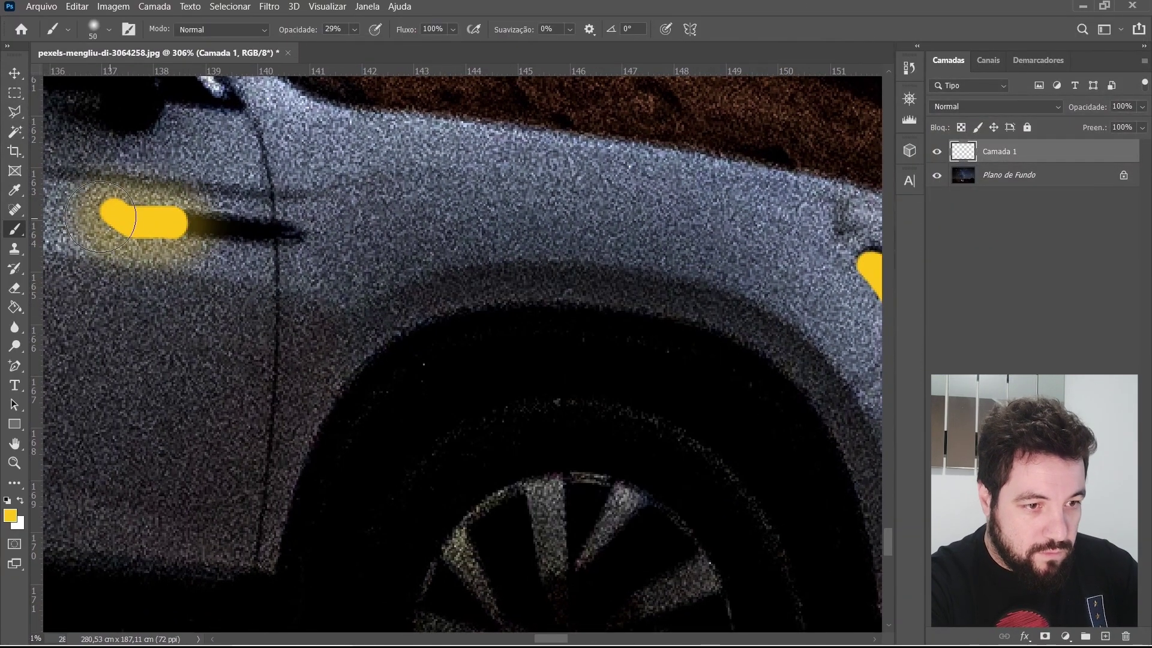
{"action": "key", "text": "Tab"}
Toggle the visibility of Camada 1 to compare the full photo with and without all the painted car lights
{"action": "scroll", "coordinate": [557, 312], "scroll_direction": "down", "scroll_amount": 2}
{"action": "scroll", "coordinate": [553, 310], "scroll_direction": "down", "scroll_amount": 2}
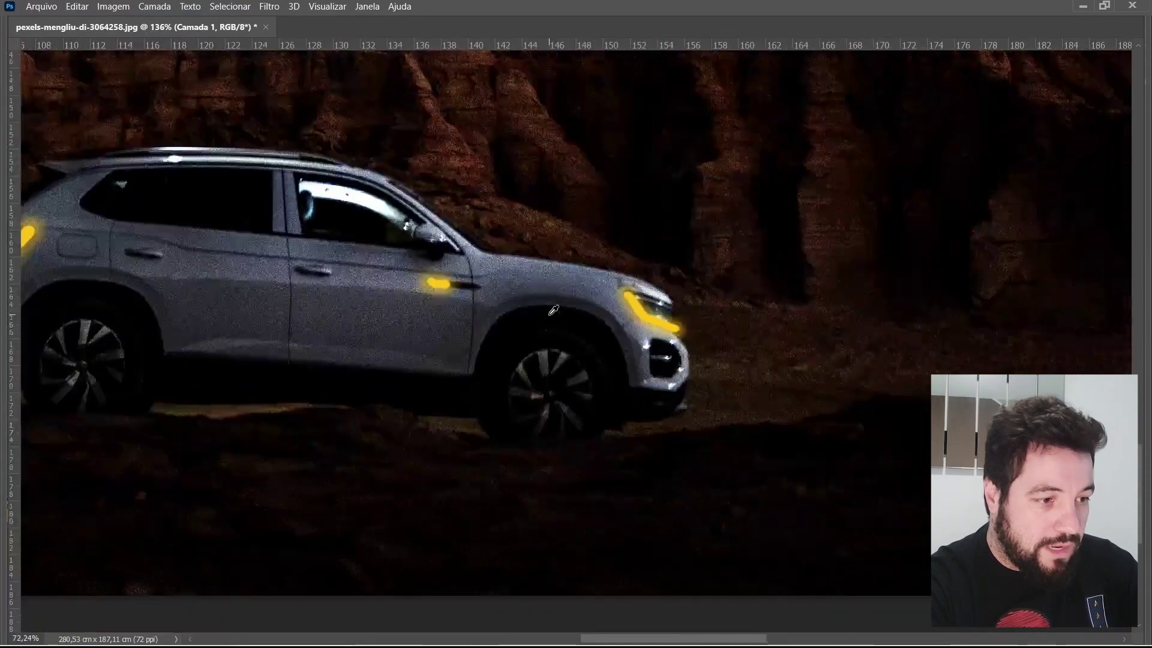
{"action": "scroll", "coordinate": [553, 310], "scroll_direction": "down", "scroll_amount": 5}
{"action": "key", "text": "Tab"}
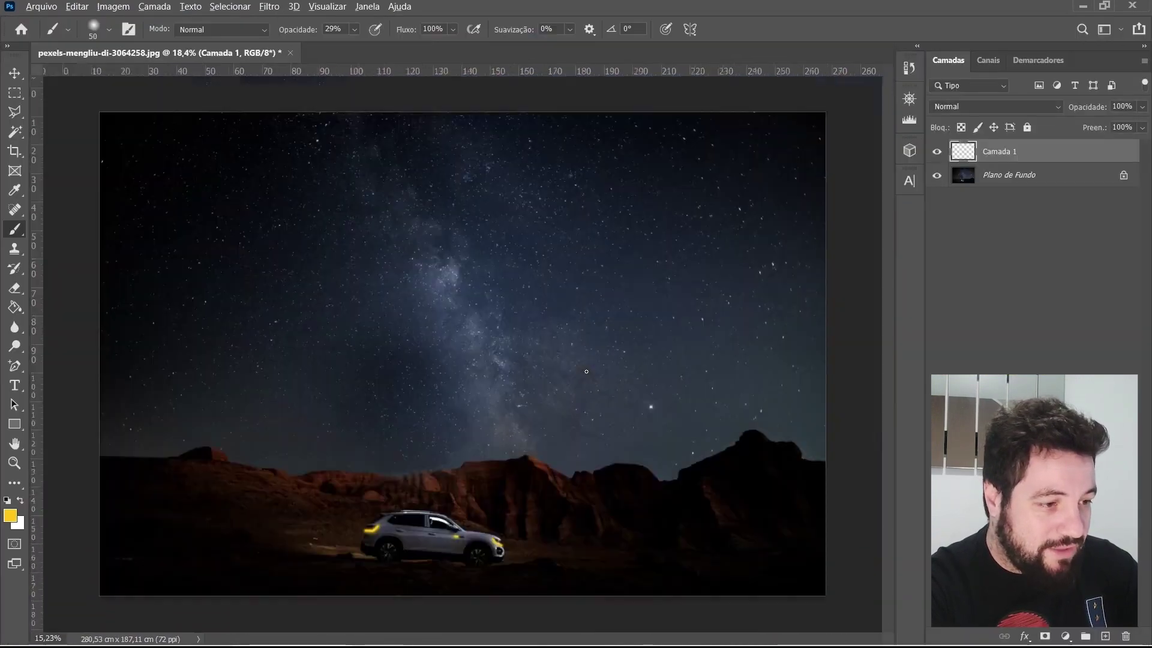
{"action": "scroll", "coordinate": [586, 371], "scroll_direction": "down", "scroll_amount": 1}
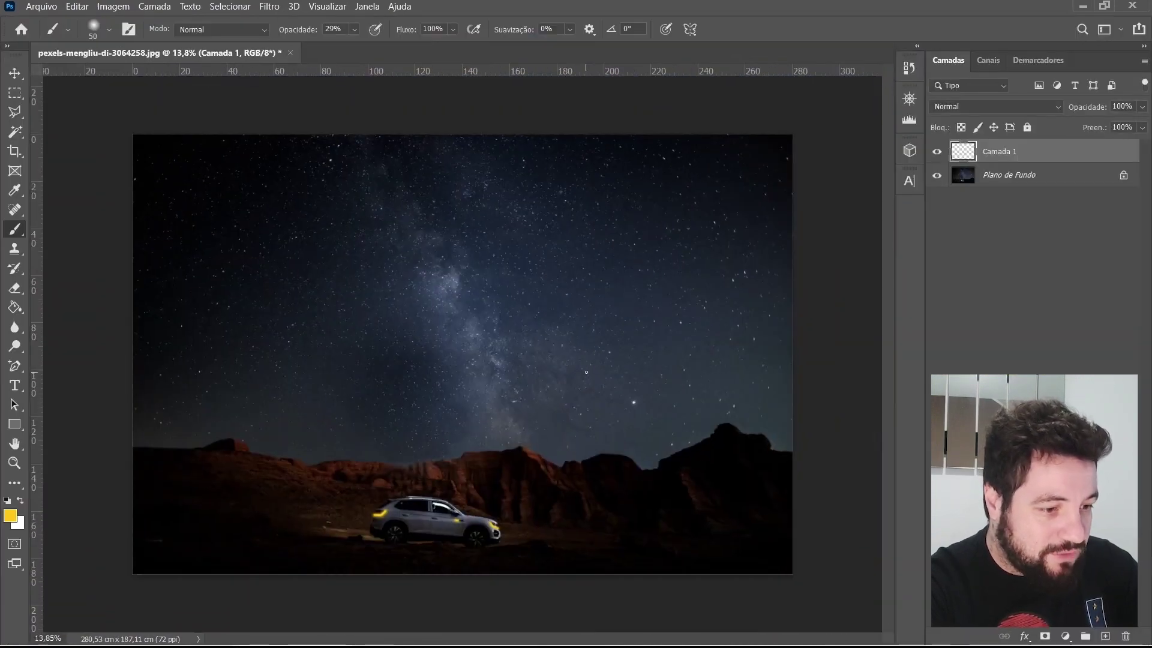
{"action": "left_click", "coordinate": [939, 154]}
{"action": "left_click", "coordinate": [939, 154]}
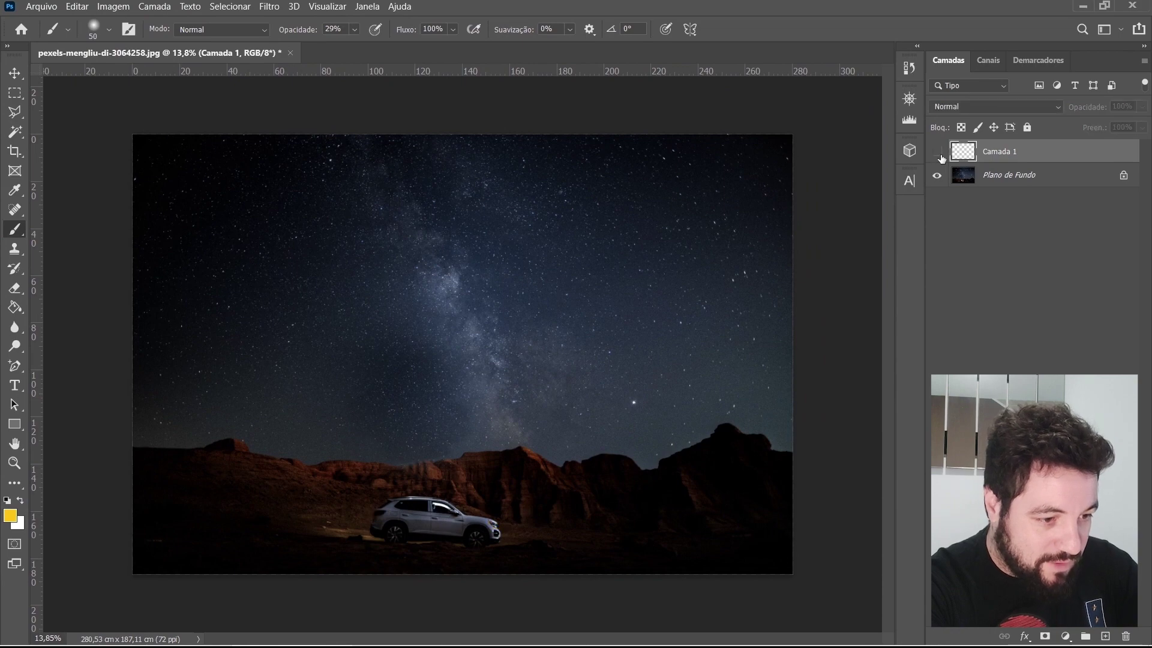
{"action": "left_click", "coordinate": [938, 154]}
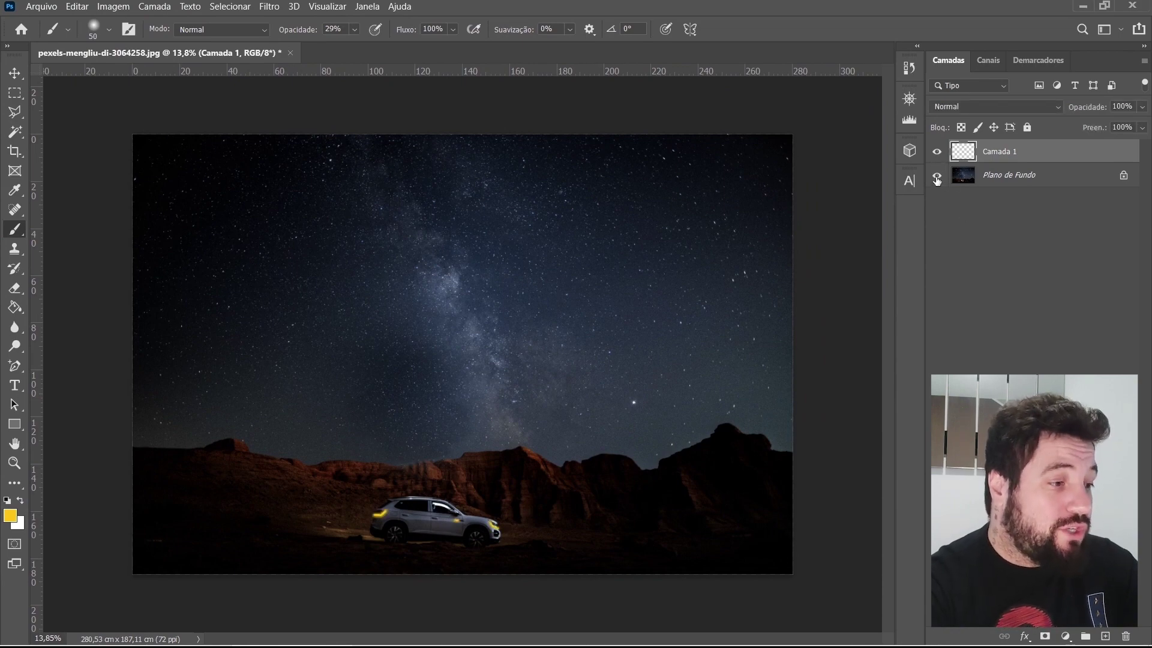
Hide Plano de Fundo and save the painted lights as a PNG named seta in folder 02 with the Grande file size option
{"action": "left_click", "coordinate": [937, 176]}
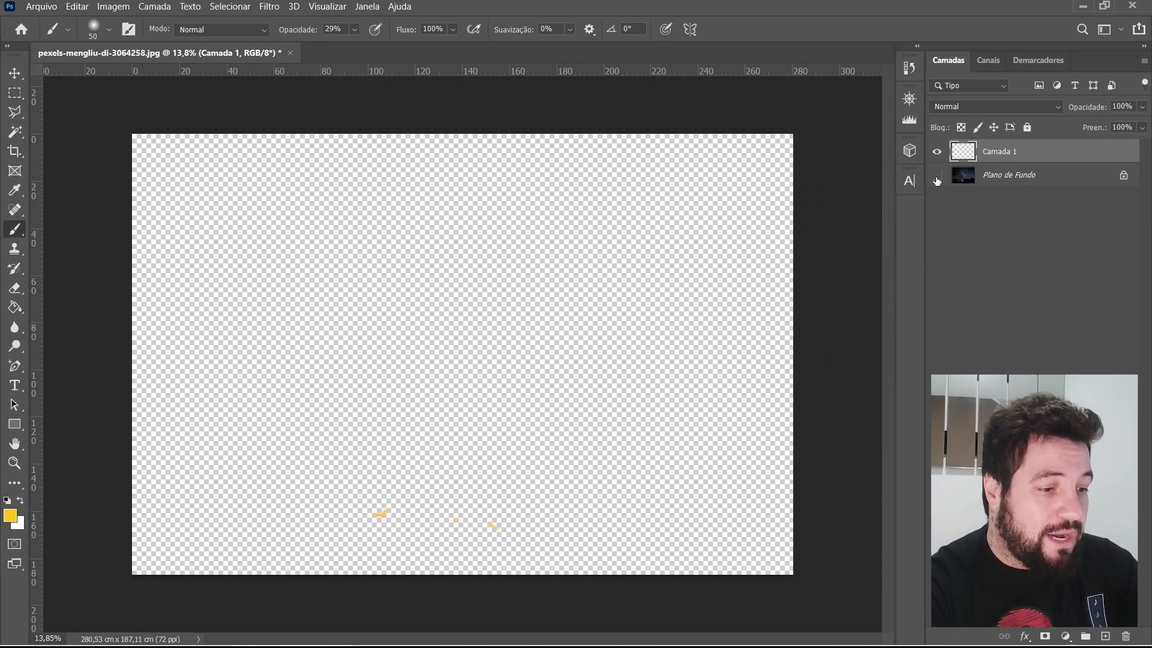
{"action": "left_click", "coordinate": [23, 5]}
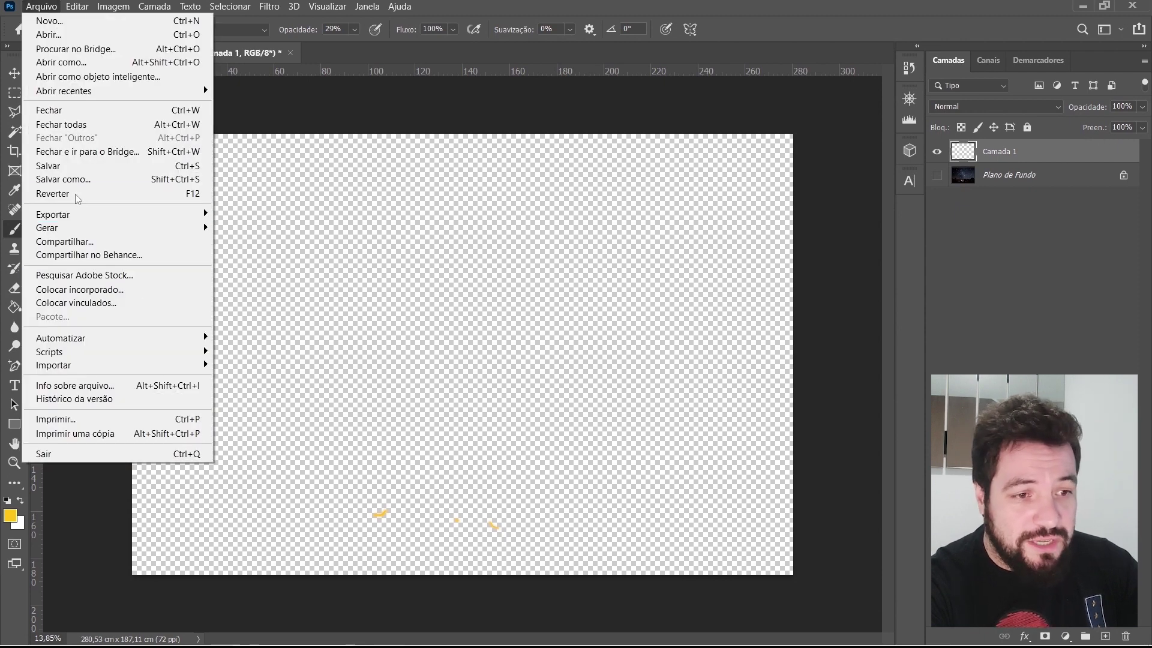
{"action": "left_click", "coordinate": [86, 179]}
{"action": "left_click", "coordinate": [421, 393]}
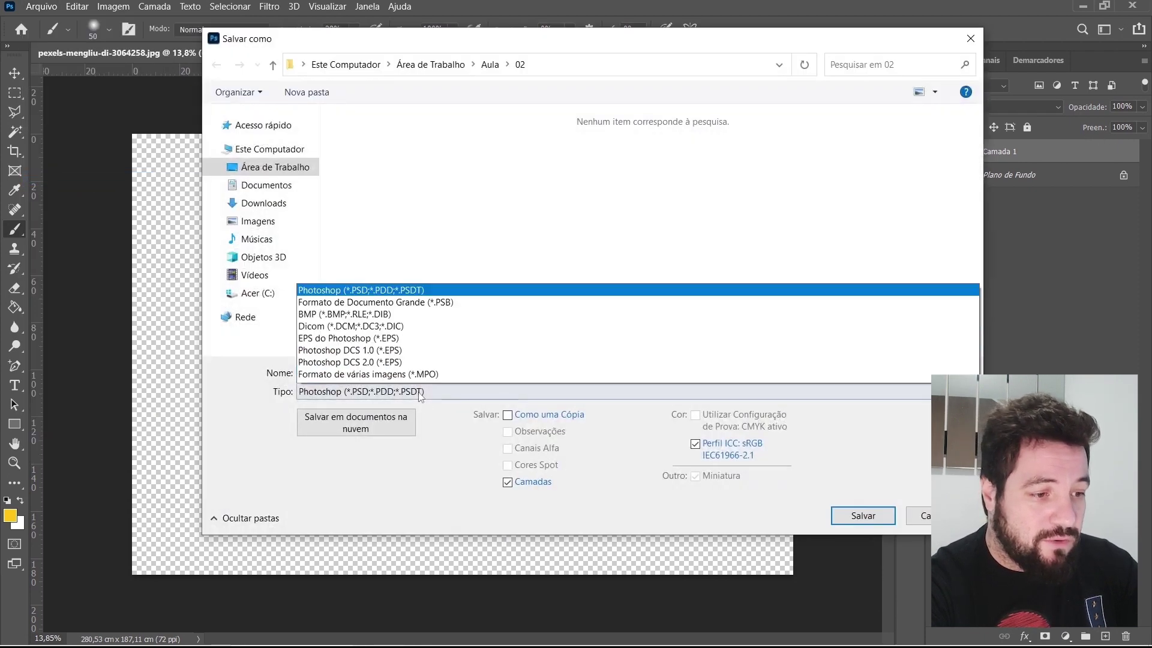
{"action": "left_click", "coordinate": [377, 329]}
{"action": "left_click", "coordinate": [424, 375]}
{"action": "type", "text": "s"}
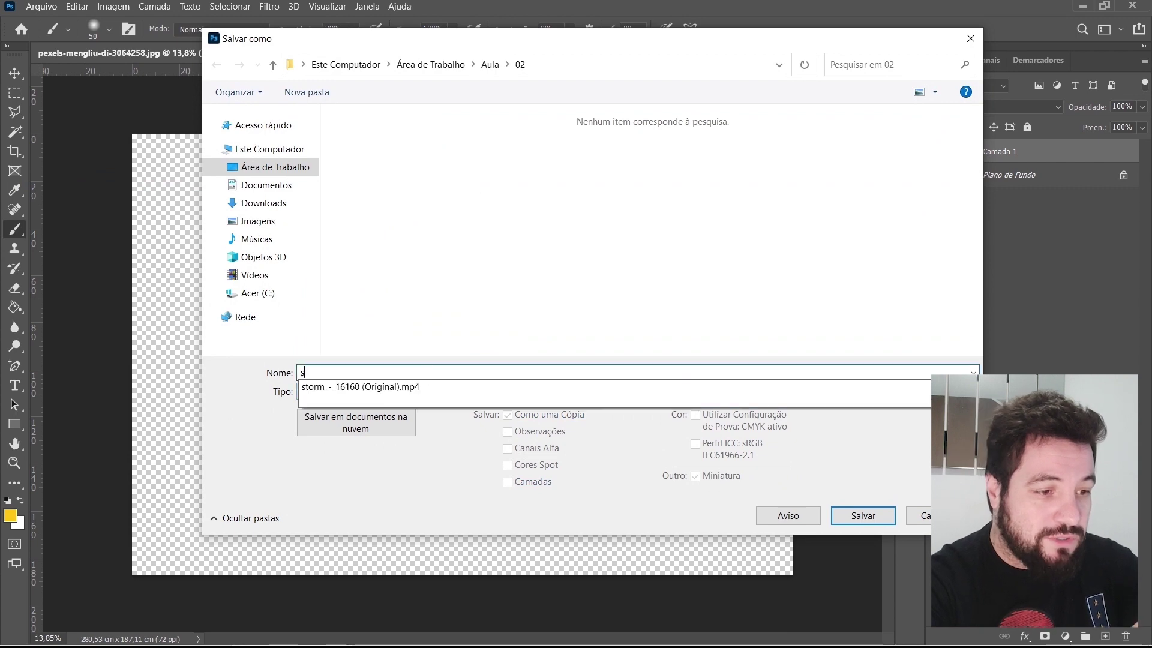
{"action": "type", "text": "eta"}
{"action": "key", "text": "Return"}
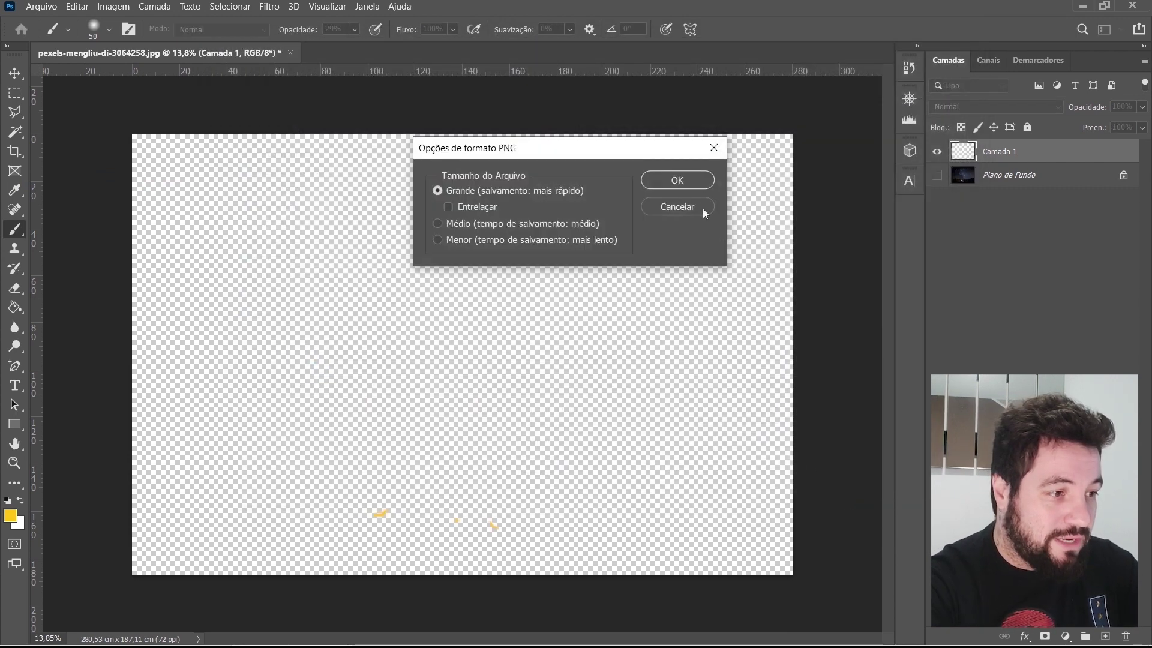
{"action": "left_click", "coordinate": [695, 182]}
Switch to CapCut, import seta.png from folder 02, and place it on the timeline between the silhouette and storm clips
{"action": "key", "text": "alt+Tab"}
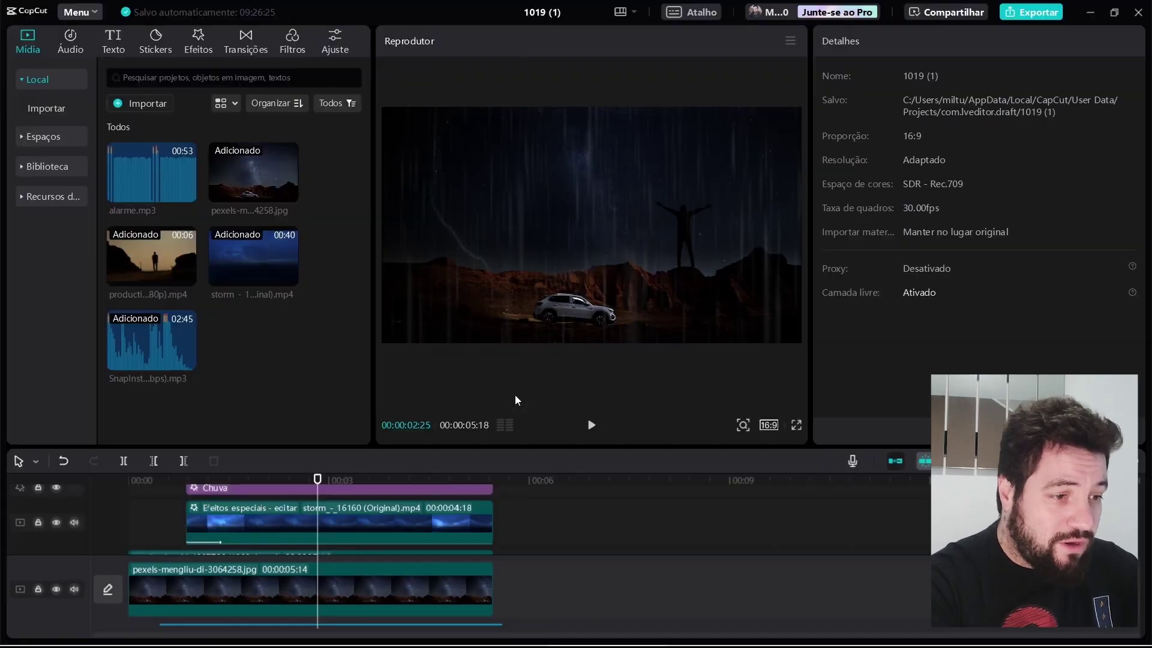
{"action": "left_click", "coordinate": [140, 104]}
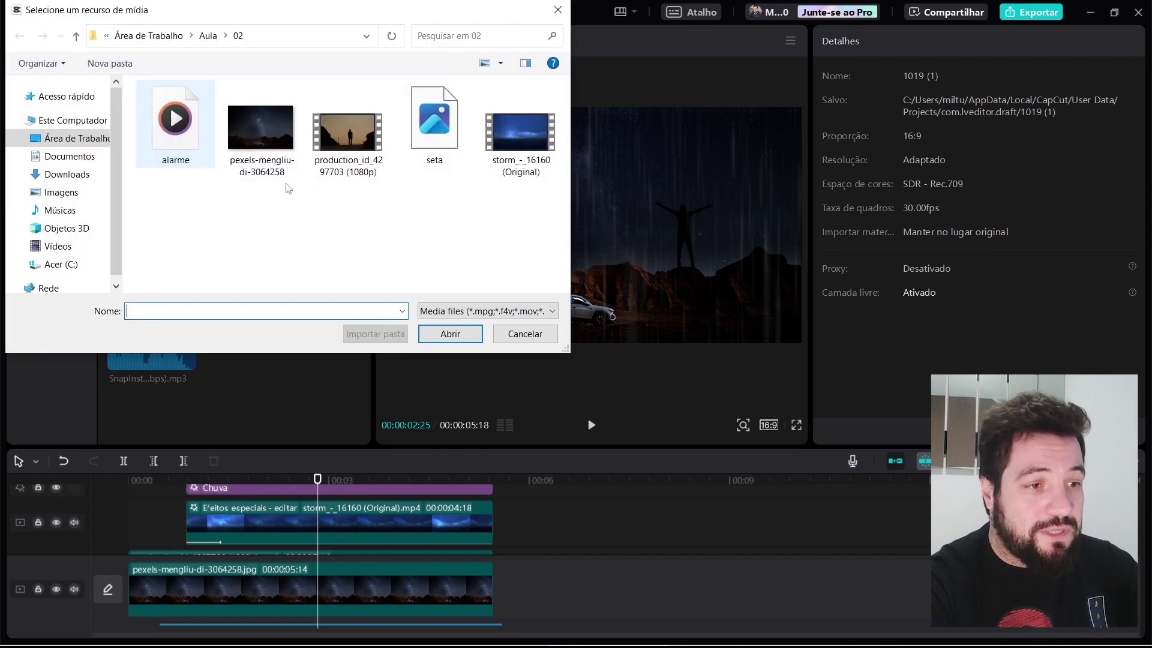
{"action": "left_click", "coordinate": [452, 131]}
{"action": "double_click", "coordinate": [451, 131]}
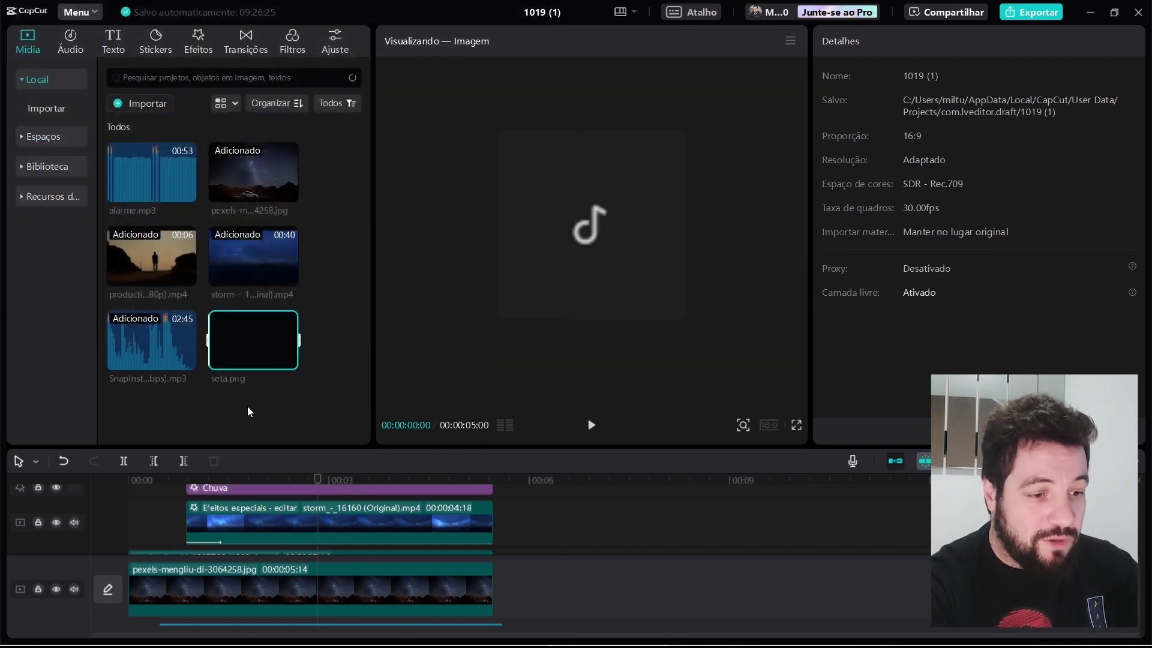
{"action": "left_click_drag", "start_coordinate": [257, 340], "coordinate": [128, 524]}
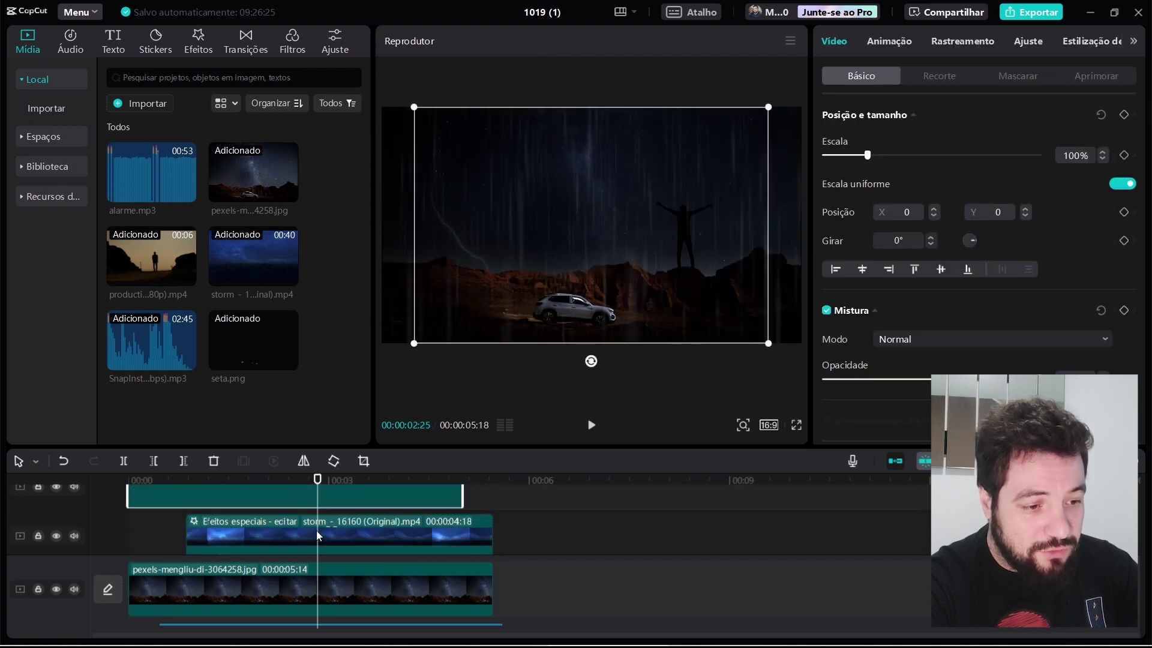
{"action": "left_click_drag", "start_coordinate": [217, 505], "coordinate": [282, 550]}
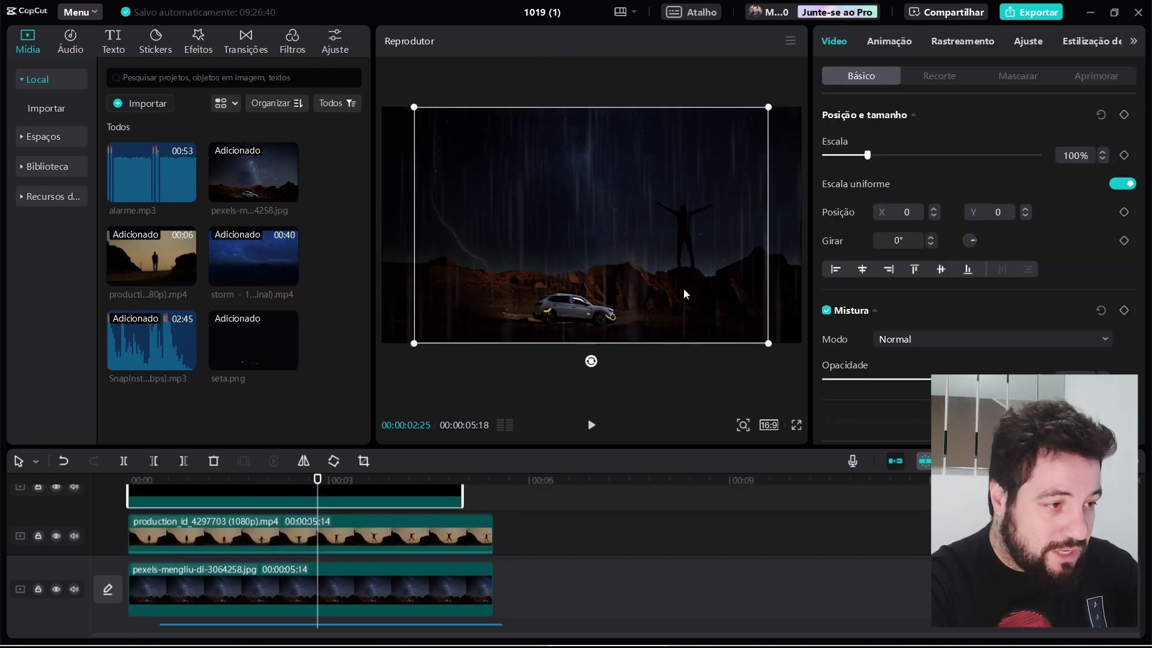
Scale seta.png to 118% and move it to Y 198 to align with the car's lights, checking the fit in full screen
{"action": "left_click_drag", "start_coordinate": [770, 108], "coordinate": [804, 84]}
{"action": "left_click_drag", "start_coordinate": [713, 258], "coordinate": [711, 237]}
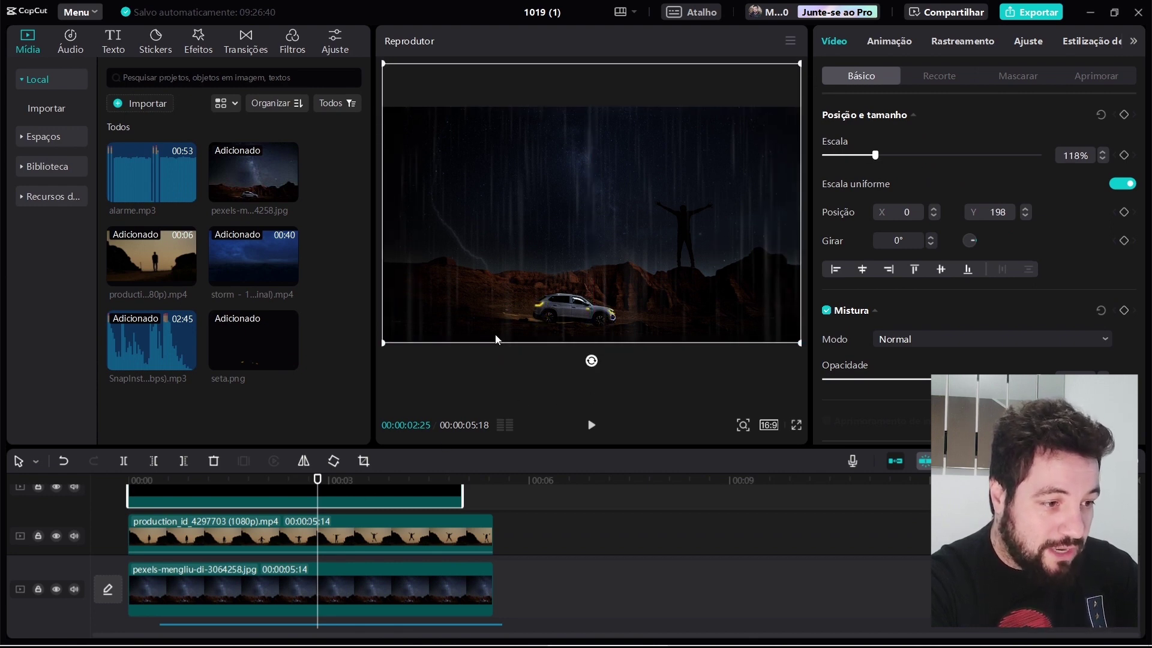
{"action": "left_click", "coordinate": [796, 426]}
{"action": "left_click", "coordinate": [775, 579]}
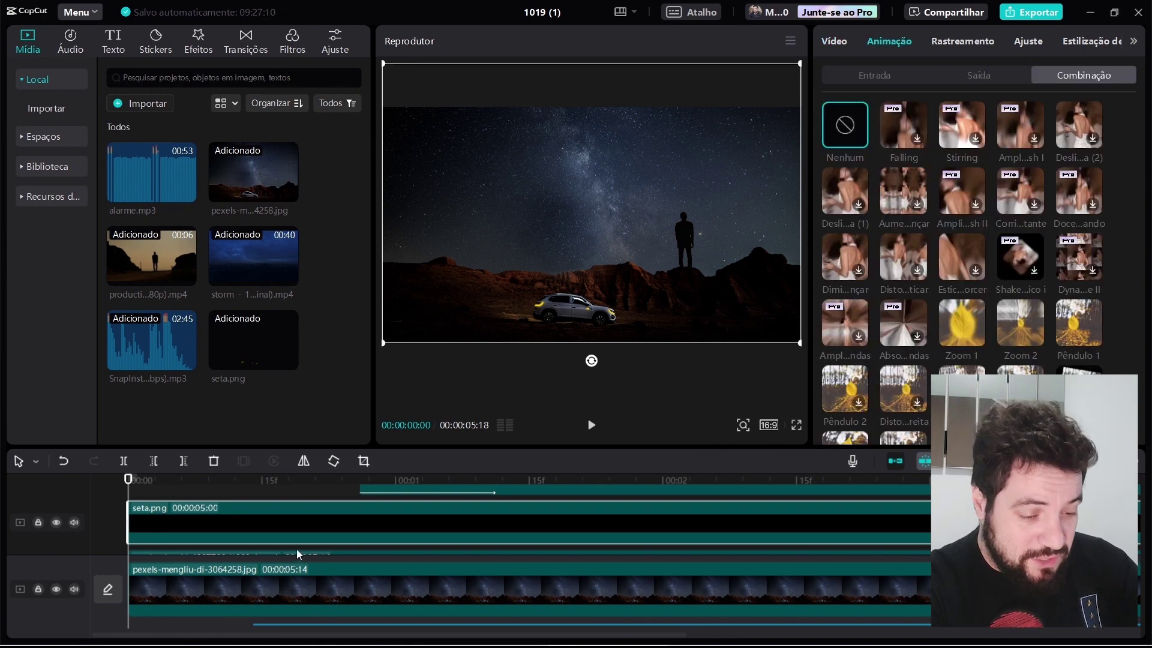
Move the seta.png clip on its track so that it starts at about 00:00:01:02
{"action": "scroll", "coordinate": [297, 553], "scroll_direction": "down", "scroll_amount": 2}
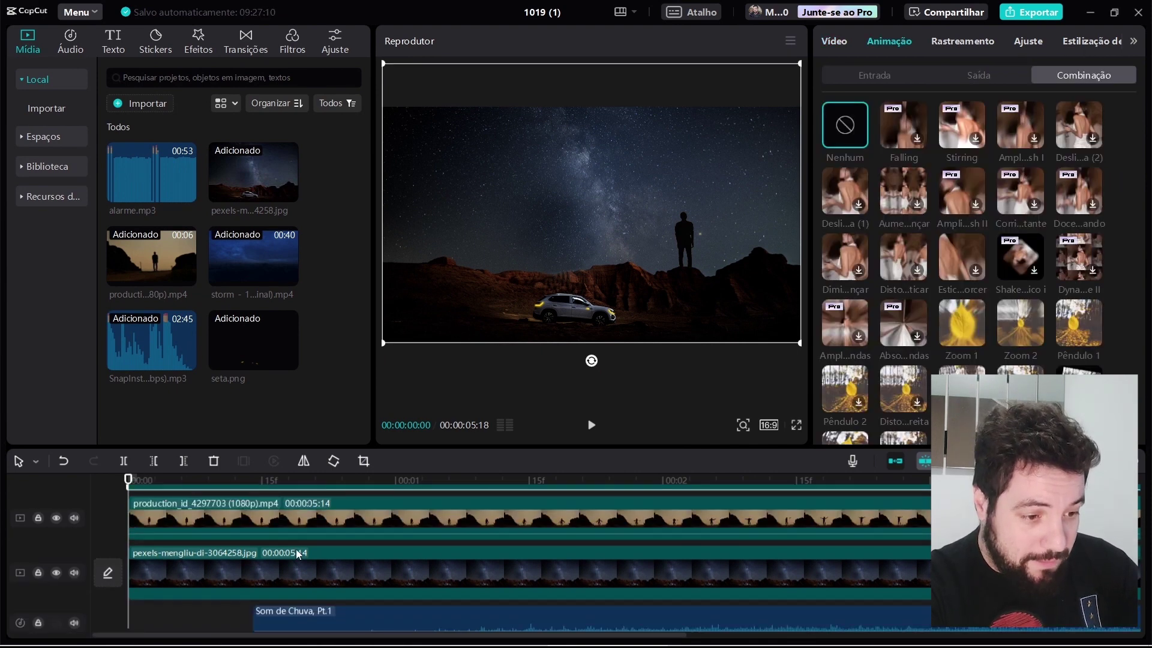
{"action": "scroll", "coordinate": [282, 549], "scroll_direction": "up", "scroll_amount": 2}
{"action": "left_click_drag", "start_coordinate": [203, 526], "coordinate": [438, 527]}
{"action": "left_click", "coordinate": [253, 480]}
{"action": "left_click_drag", "start_coordinate": [219, 487], "coordinate": [378, 505]}
{"action": "left_click_drag", "start_coordinate": [395, 528], "coordinate": [448, 540]}
{"action": "left_click_drag", "start_coordinate": [438, 478], "coordinate": [413, 491]}
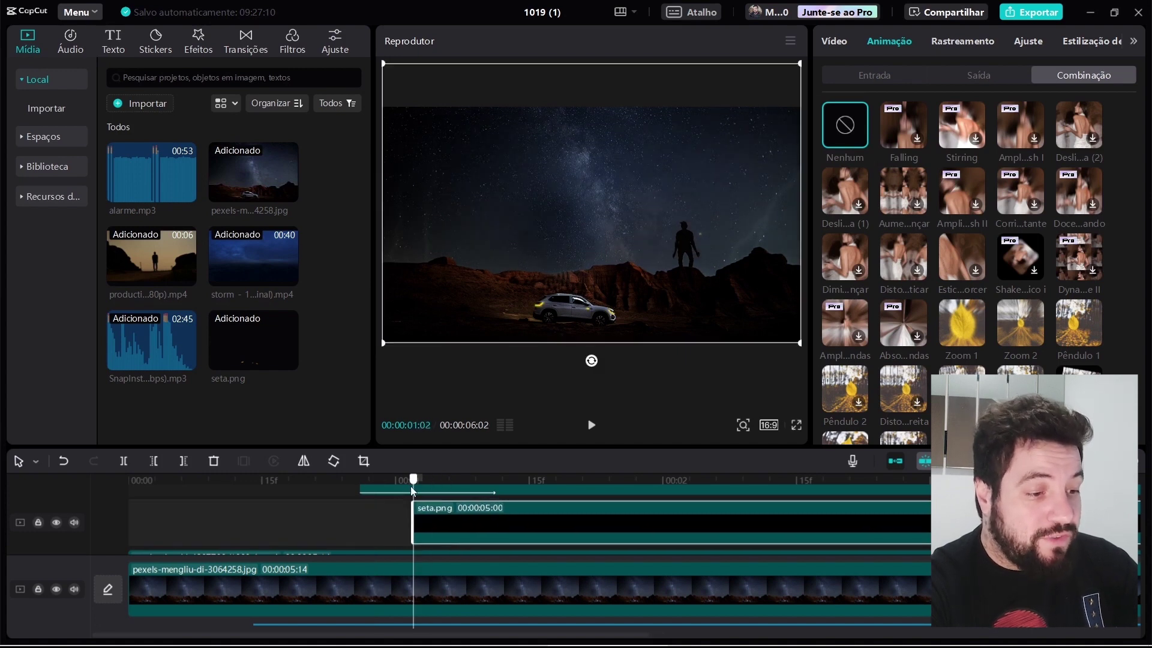
Trim off the end of the seta.png clip at 00:00:01:29
{"action": "scroll", "coordinate": [433, 513], "scroll_direction": "down", "scroll_amount": 4}
{"action": "left_click_drag", "start_coordinate": [201, 492], "coordinate": [259, 494]}
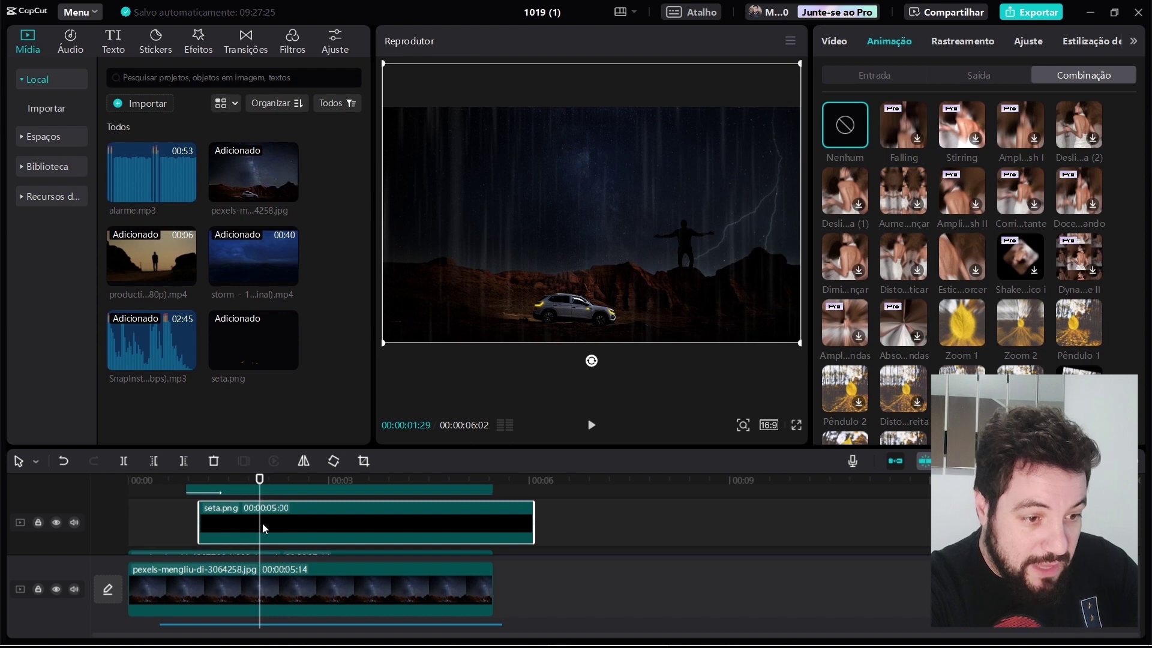
{"action": "key", "text": "w"}
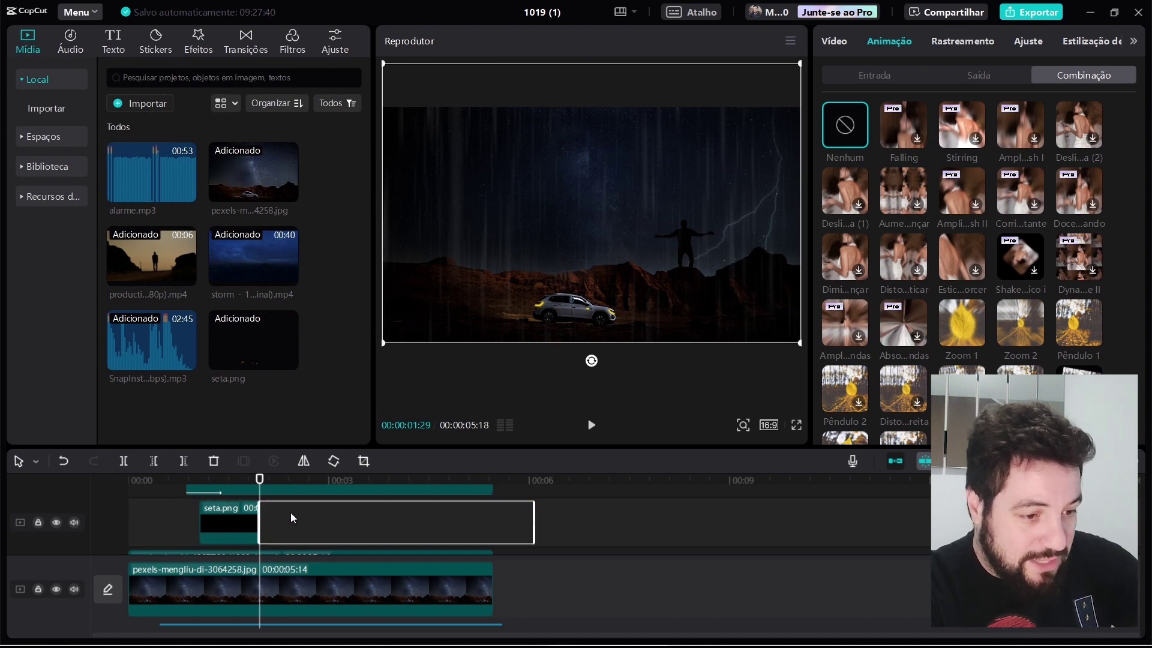
{"action": "left_click", "coordinate": [232, 520]}
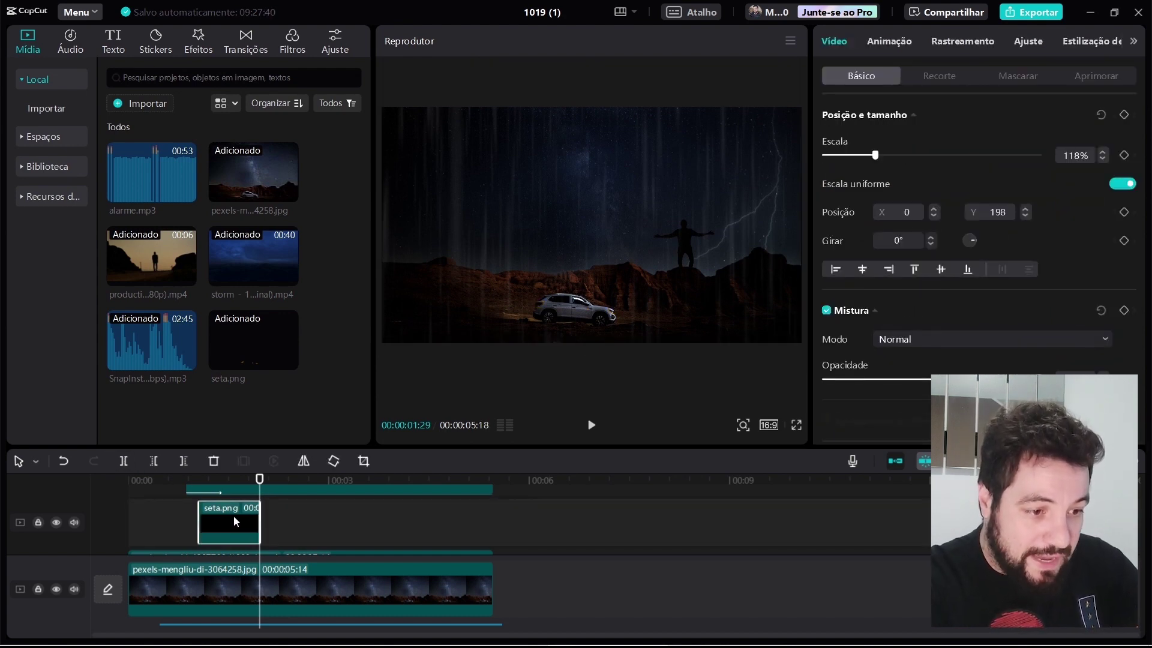
Copy the short seta.png clip and paste six spaced copies along its track, the last starting at 00:00:04:24
{"action": "left_click_drag", "start_coordinate": [268, 480], "coordinate": [448, 480]}
{"action": "key", "text": "ctrl+c"}
{"action": "key", "text": "ctrl+v"}
{"action": "key", "text": "ctrl+v"}
{"action": "key", "text": "ctrl+v"}
{"action": "key", "text": "ctrl+v"}
{"action": "key", "text": "ctrl+v"}
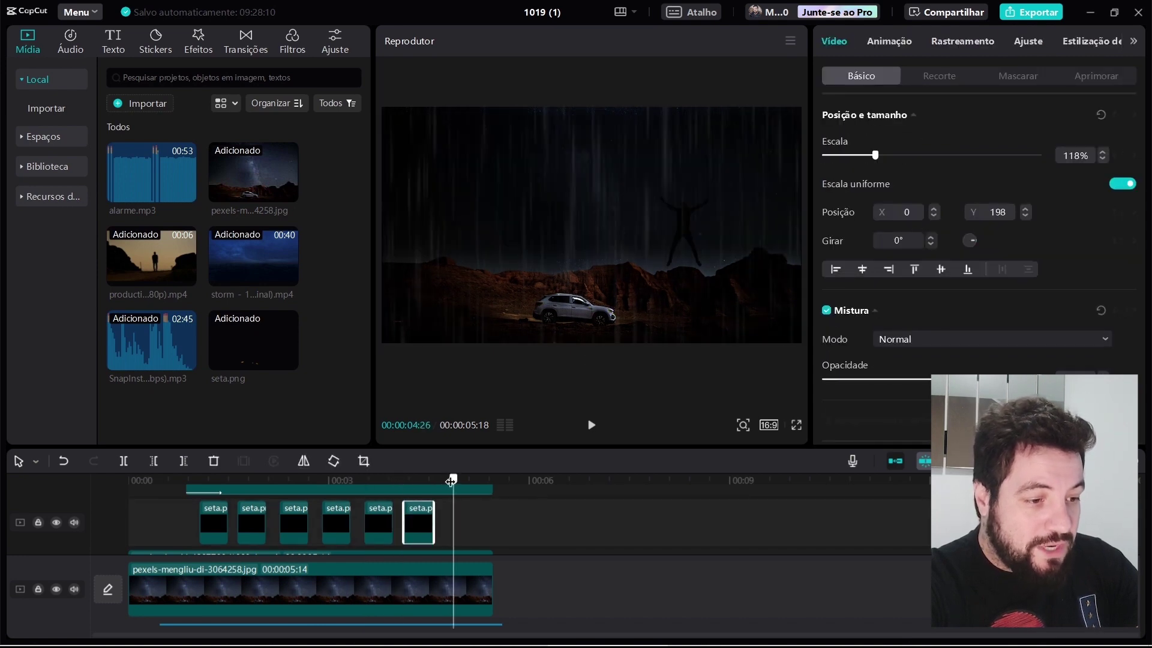
{"action": "key", "text": "ctrl+v"}
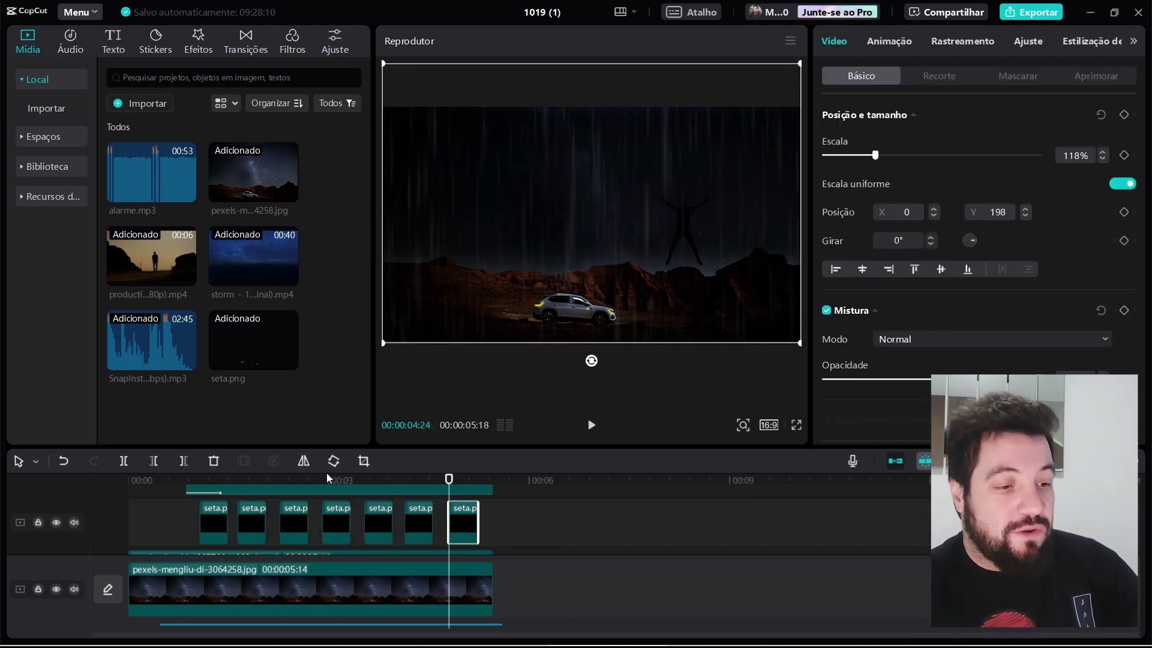
Preview alarme.mp3 and add it to the timeline below the rain sound, starting at 00:00:01:00
{"action": "left_click", "coordinate": [194, 480]}
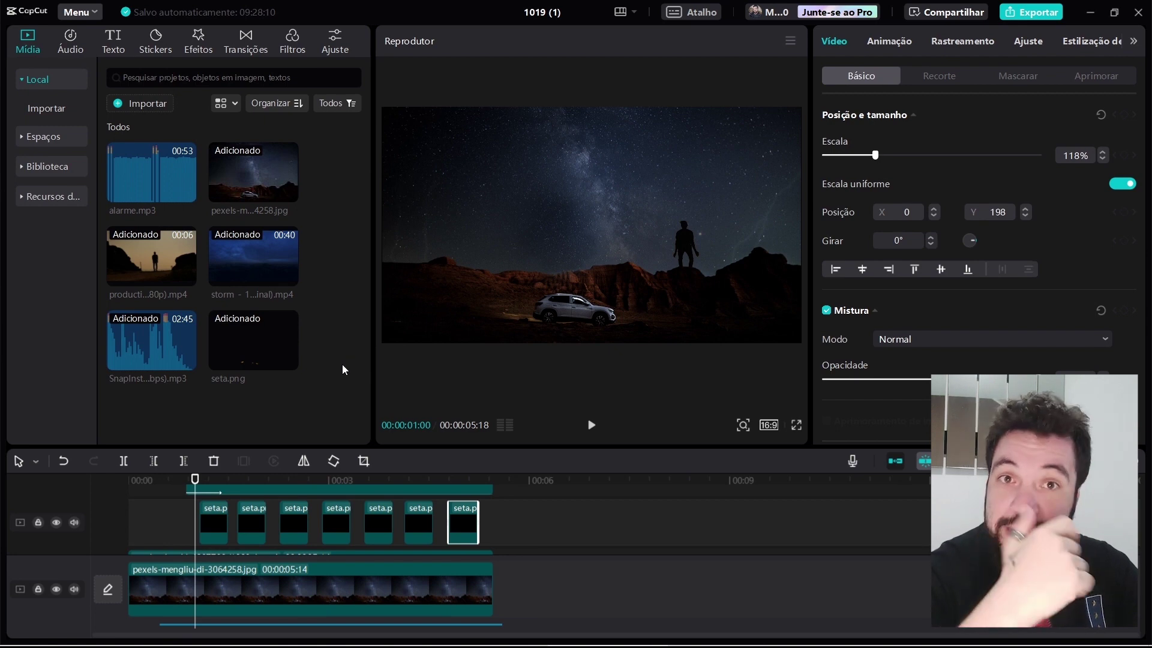
{"action": "left_click", "coordinate": [165, 182]}
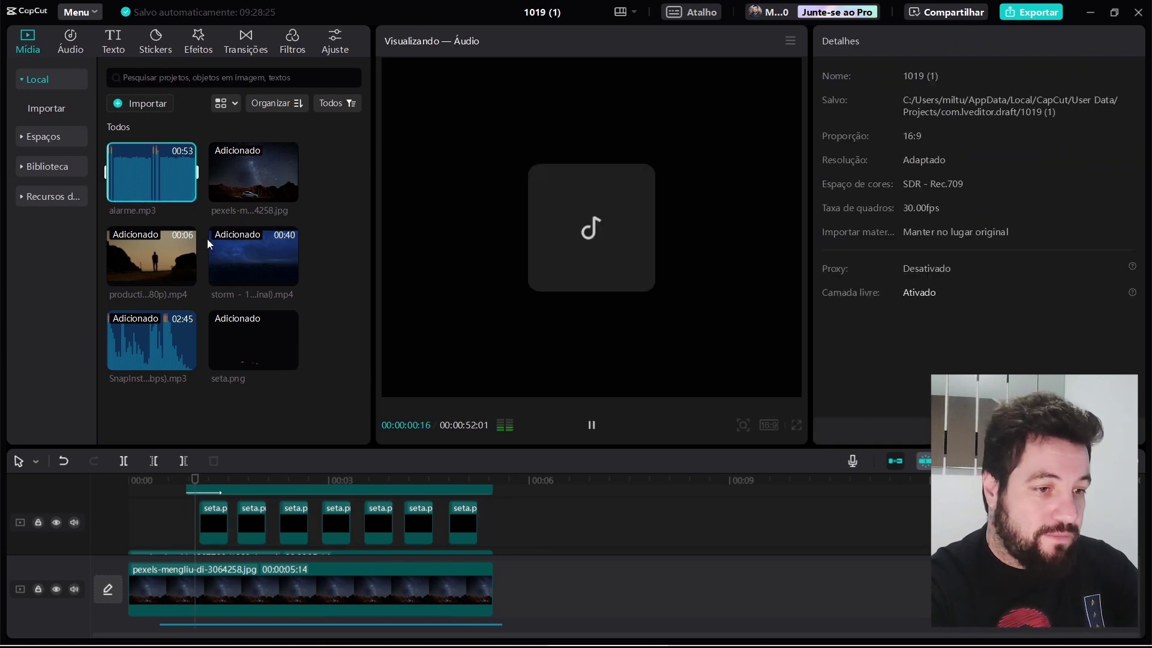
{"action": "mouse_move", "coordinate": [254, 256]}
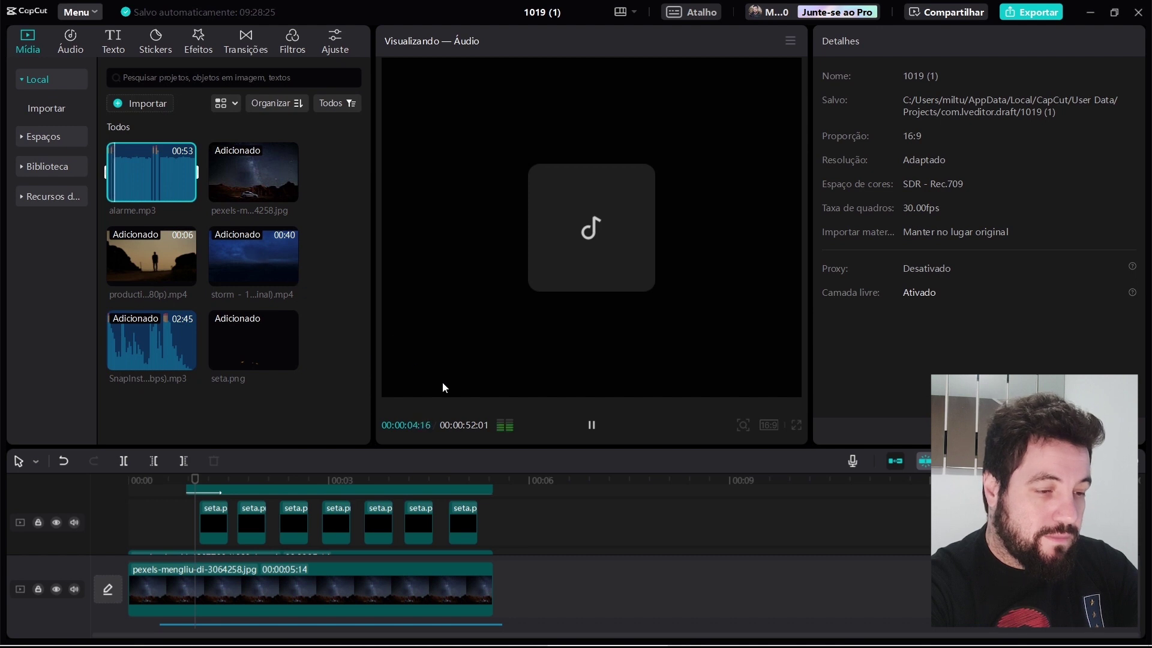
{"action": "left_click", "coordinate": [336, 302]}
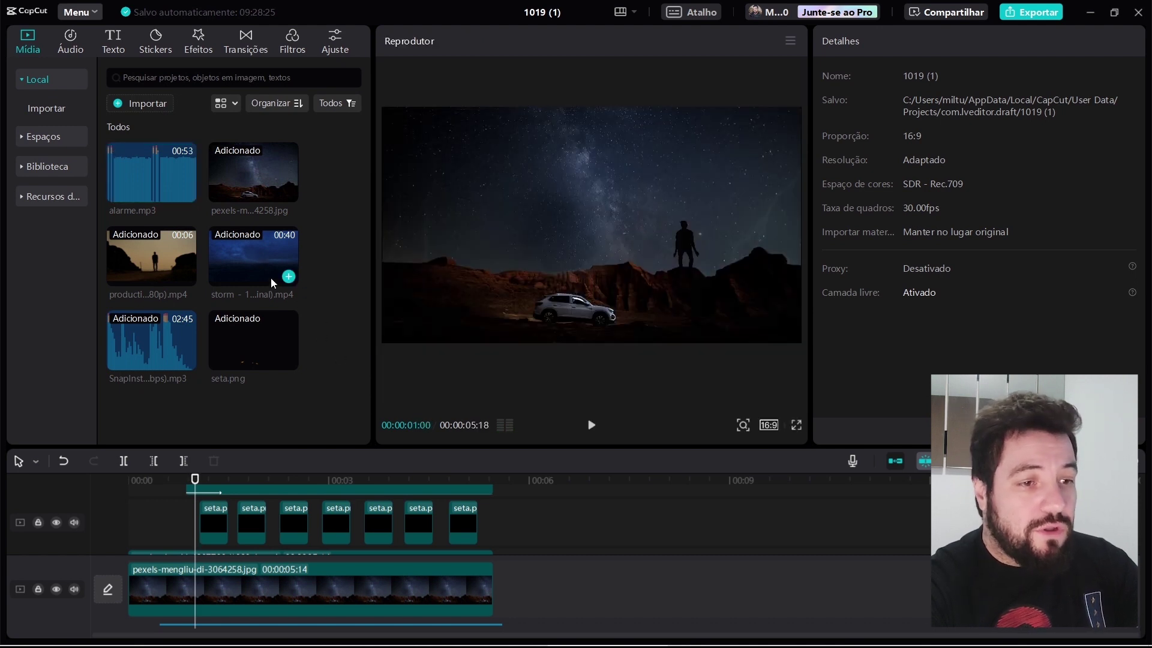
{"action": "left_click_drag", "start_coordinate": [139, 159], "coordinate": [193, 617]}
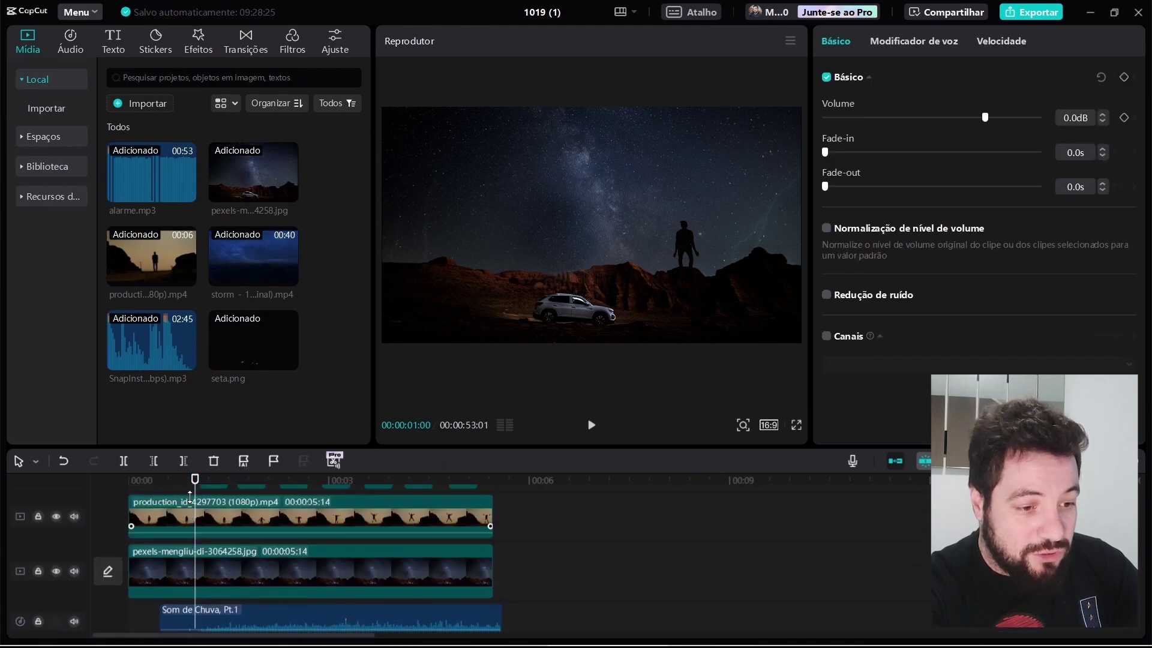
{"action": "scroll", "coordinate": [190, 497], "scroll_direction": "up", "scroll_amount": 2}
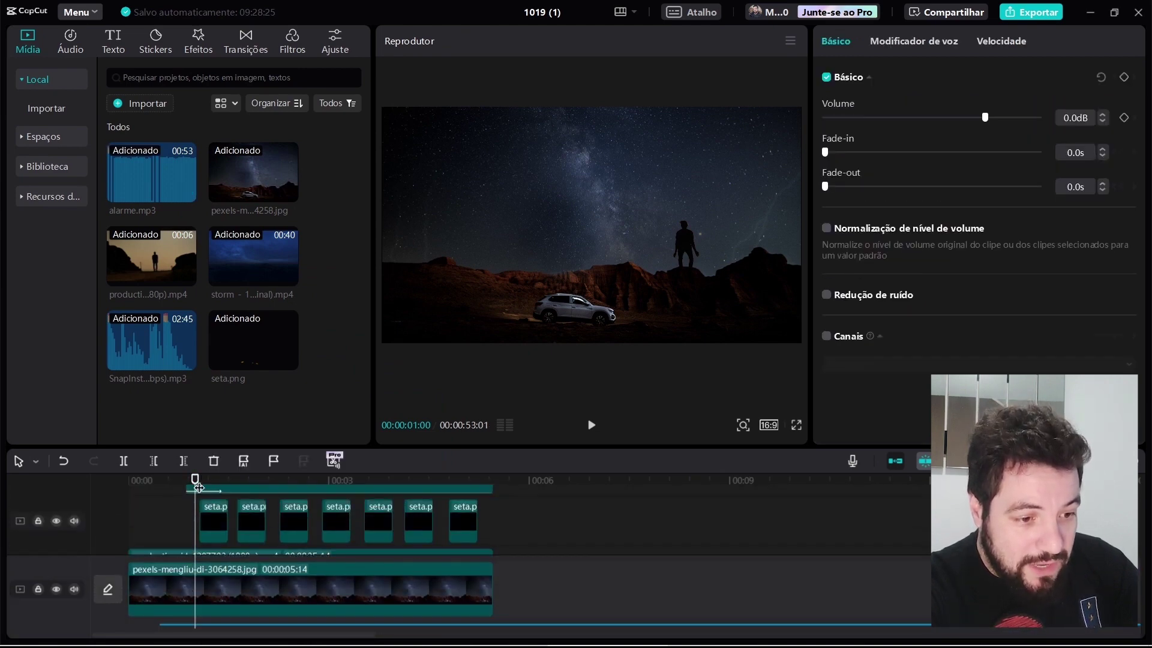
Trim the opening of alarme.mp3, align its start to 00:00:01:02, and play back the result
{"action": "left_click_drag", "start_coordinate": [197, 486], "coordinate": [201, 484]}
{"action": "scroll", "coordinate": [277, 529], "scroll_direction": "down", "scroll_amount": 4}
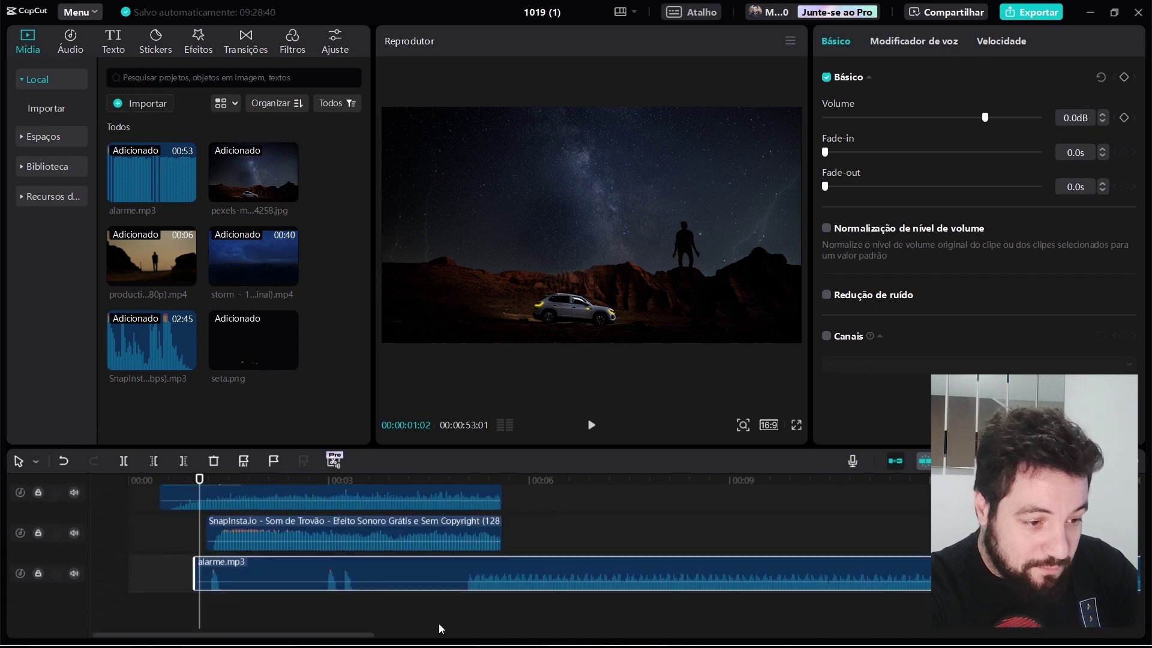
{"action": "left_click_drag", "start_coordinate": [193, 565], "coordinate": [271, 568]}
{"action": "key", "text": "space"}
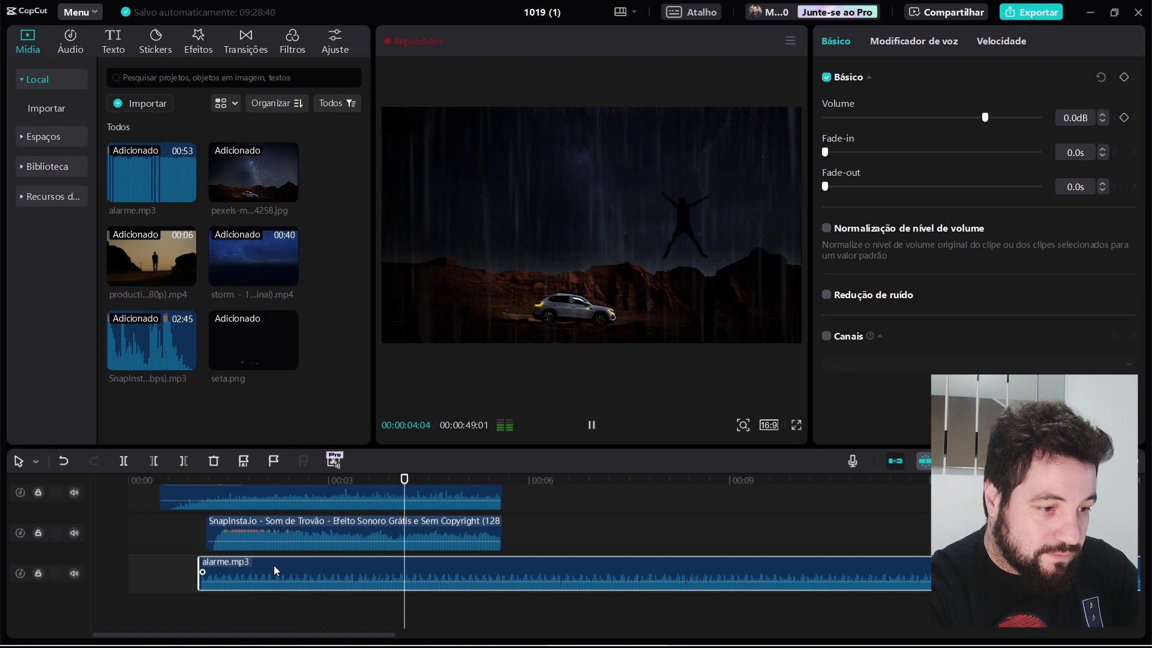
Split alarme.mp3 at 00:00:05:18, where the other sounds end, and delete the remaining part
{"action": "left_click", "coordinate": [478, 528]}
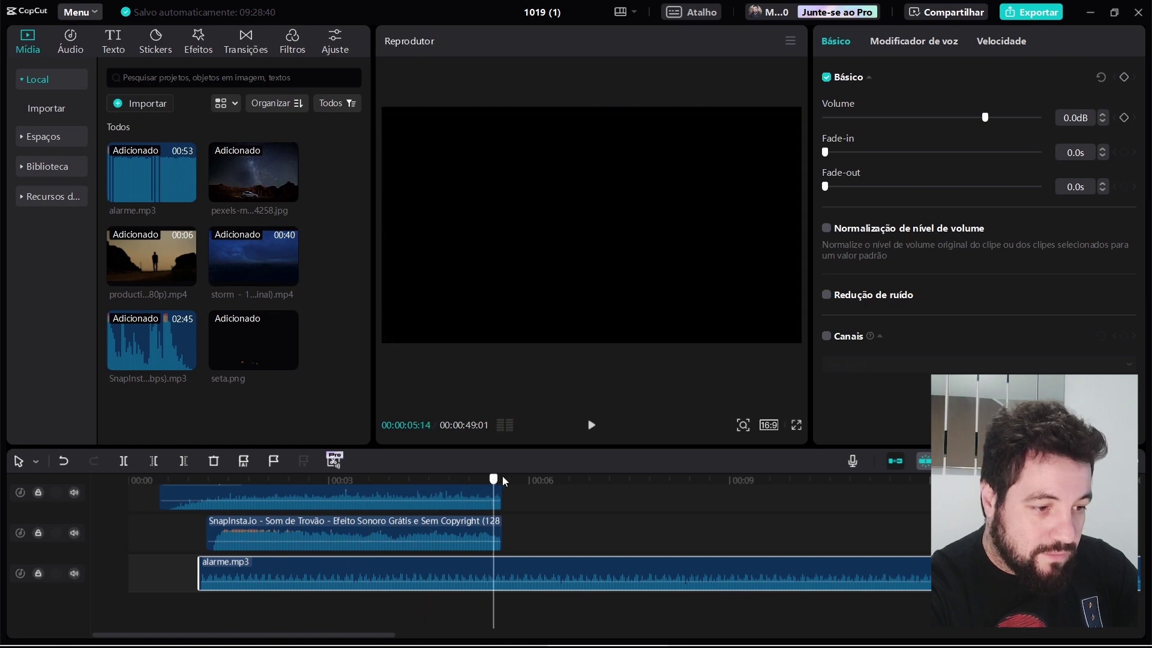
{"action": "left_click", "coordinate": [343, 558]}
{"action": "key", "text": "ctrl+b"}
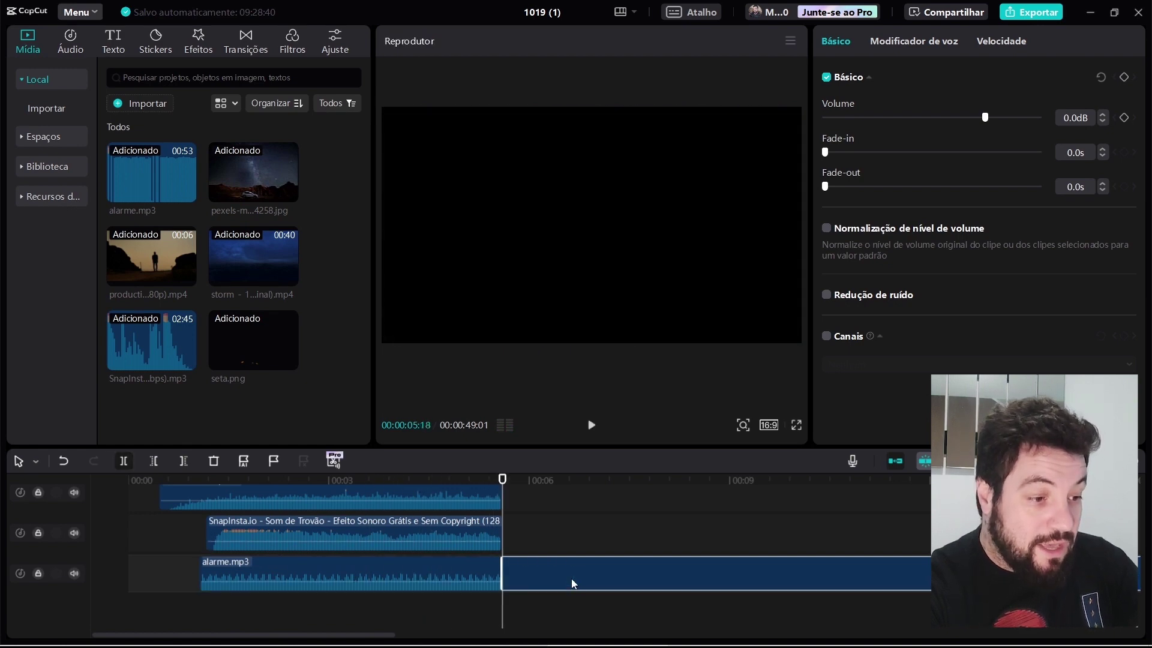
{"action": "left_click", "coordinate": [574, 564]}
{"action": "key", "text": "Delete"}
Review the image, light, storm and rain layers on the timeline, scrubbing back to the start
{"action": "scroll", "coordinate": [567, 558], "scroll_direction": "up", "scroll_amount": 5}
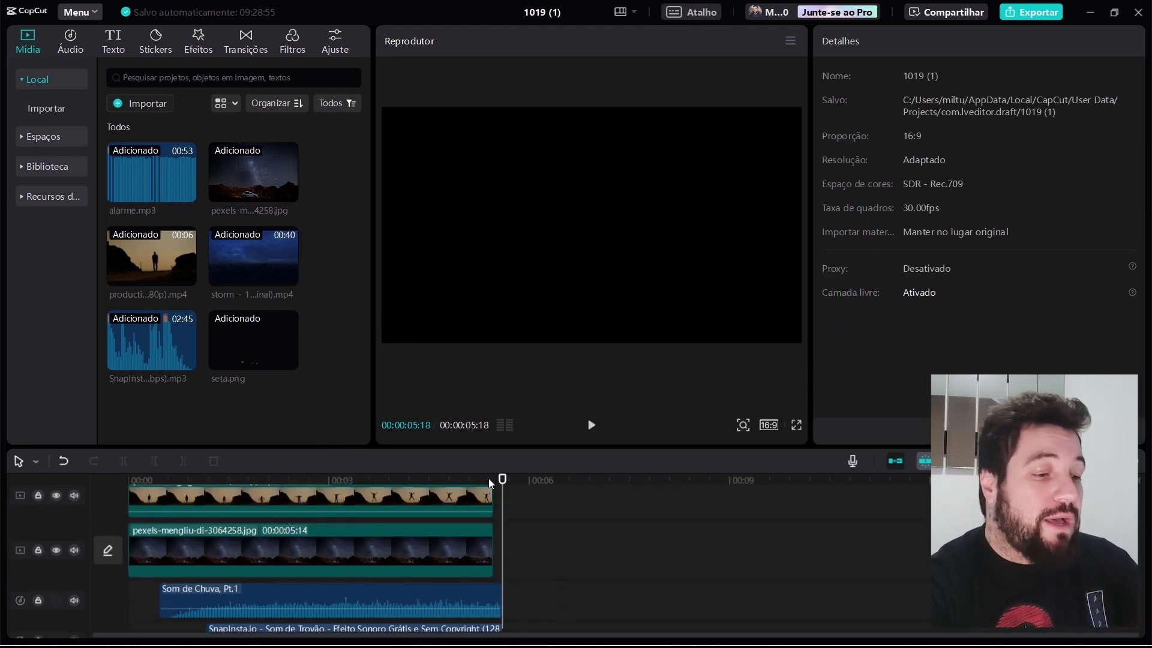
{"action": "left_click_drag", "start_coordinate": [426, 480], "coordinate": [261, 478]}
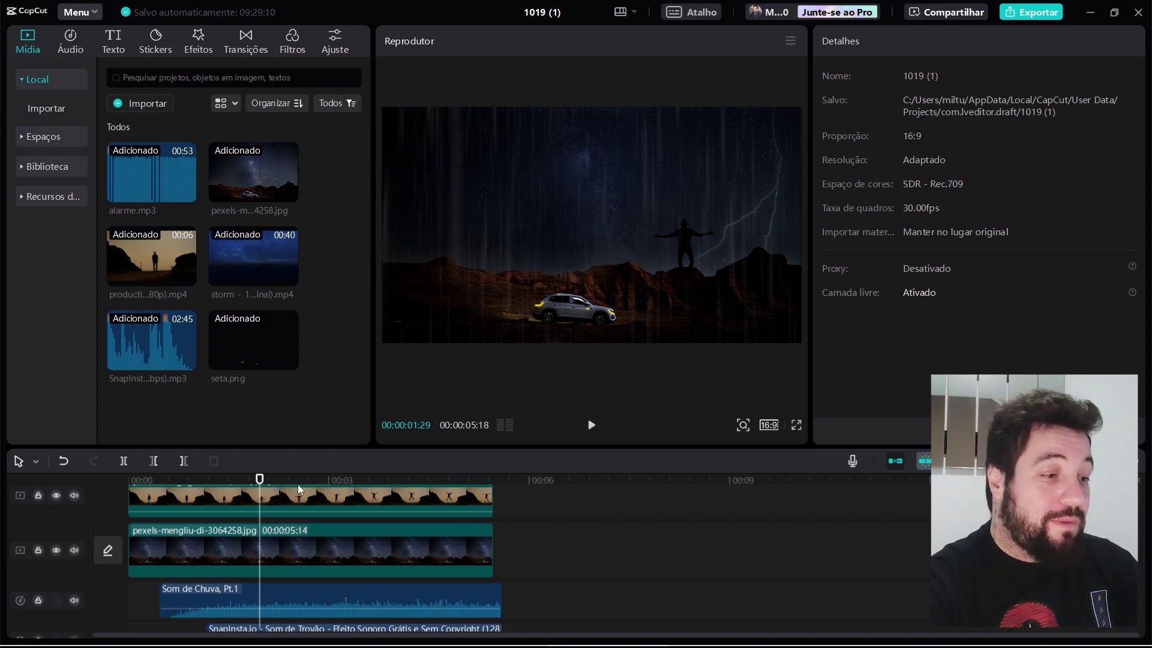
{"action": "scroll", "coordinate": [326, 536], "scroll_direction": "up", "scroll_amount": 1}
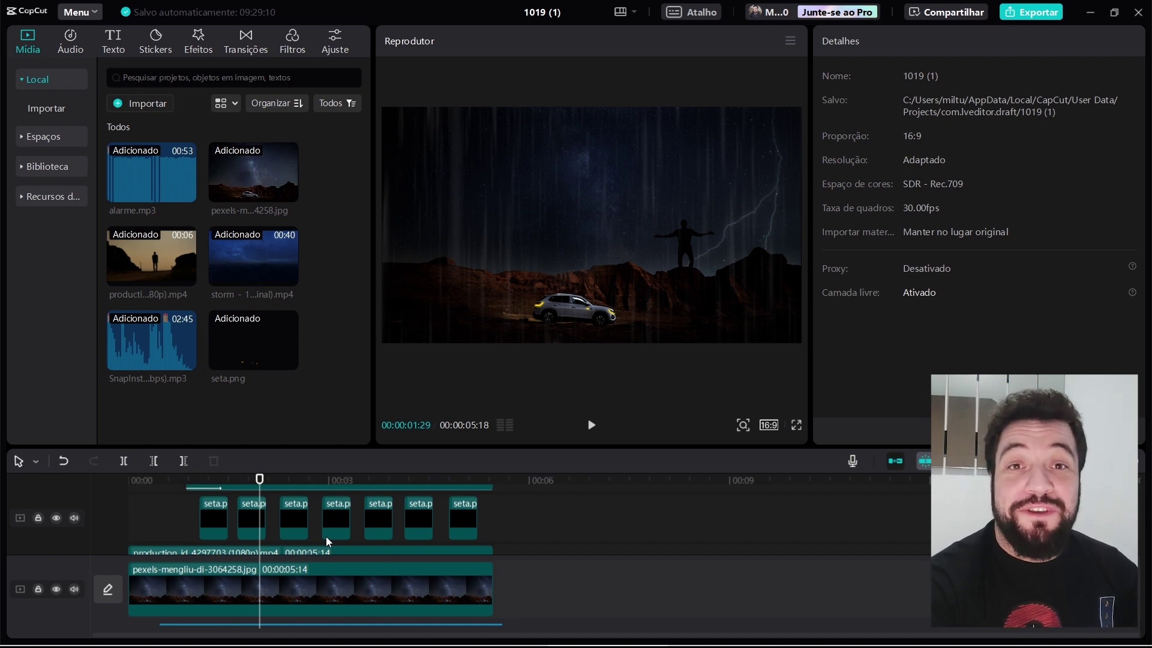
{"action": "scroll", "coordinate": [307, 514], "scroll_direction": "up", "scroll_amount": 2}
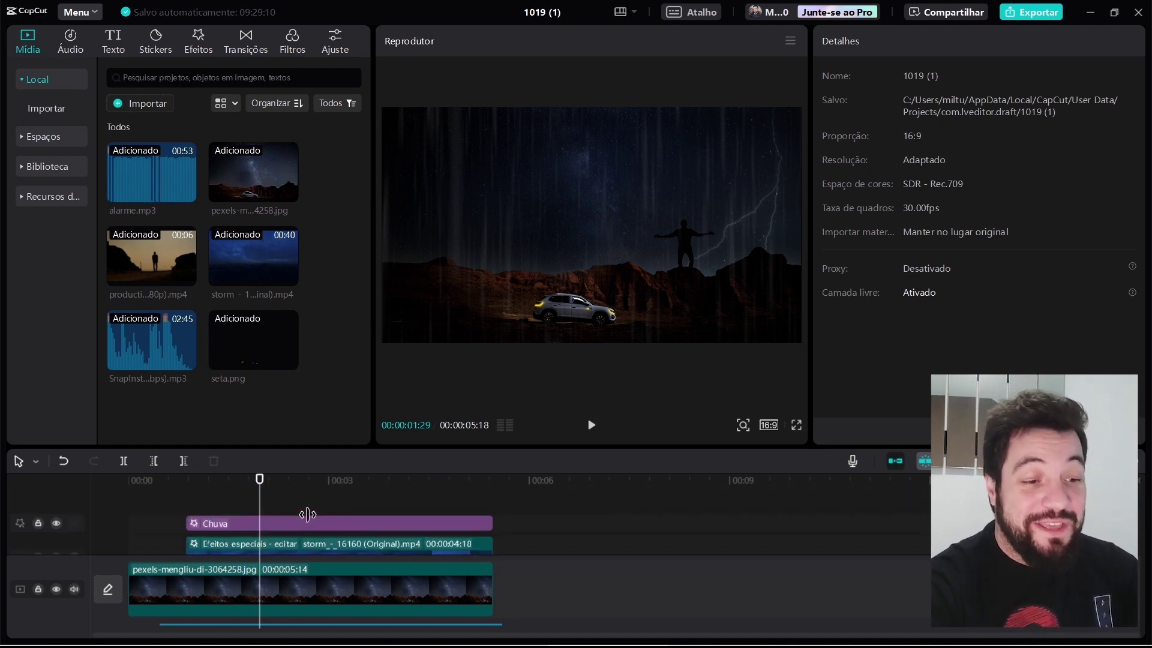
{"action": "mouse_move", "coordinate": [285, 487]}
{"action": "left_mouse_down"}
{"action": "mouse_move", "coordinate": [466, 485]}
{"action": "mouse_move", "coordinate": [283, 488]}
{"action": "left_mouse_up"}
{"action": "left_click_drag", "start_coordinate": [198, 489], "coordinate": [108, 478]}
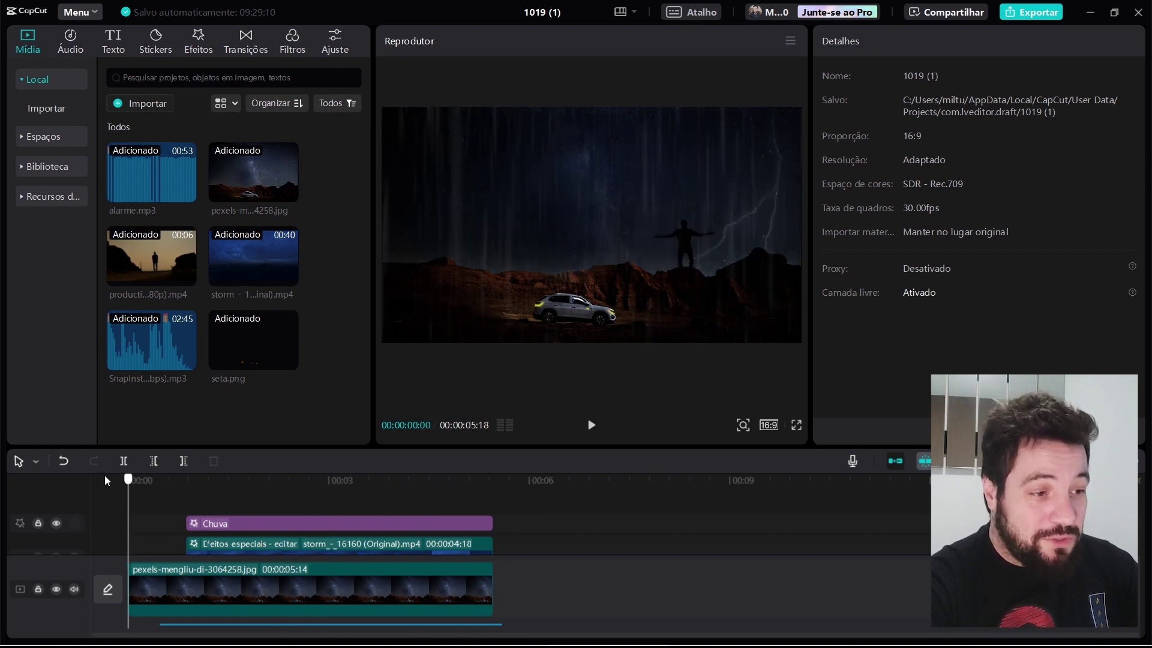
Select all video, effect and audio clips on the timeline and combine them into one compound clip
{"action": "scroll", "coordinate": [264, 489], "scroll_direction": "down", "scroll_amount": 3}
{"action": "scroll", "coordinate": [265, 490], "scroll_direction": "down", "scroll_amount": 3}
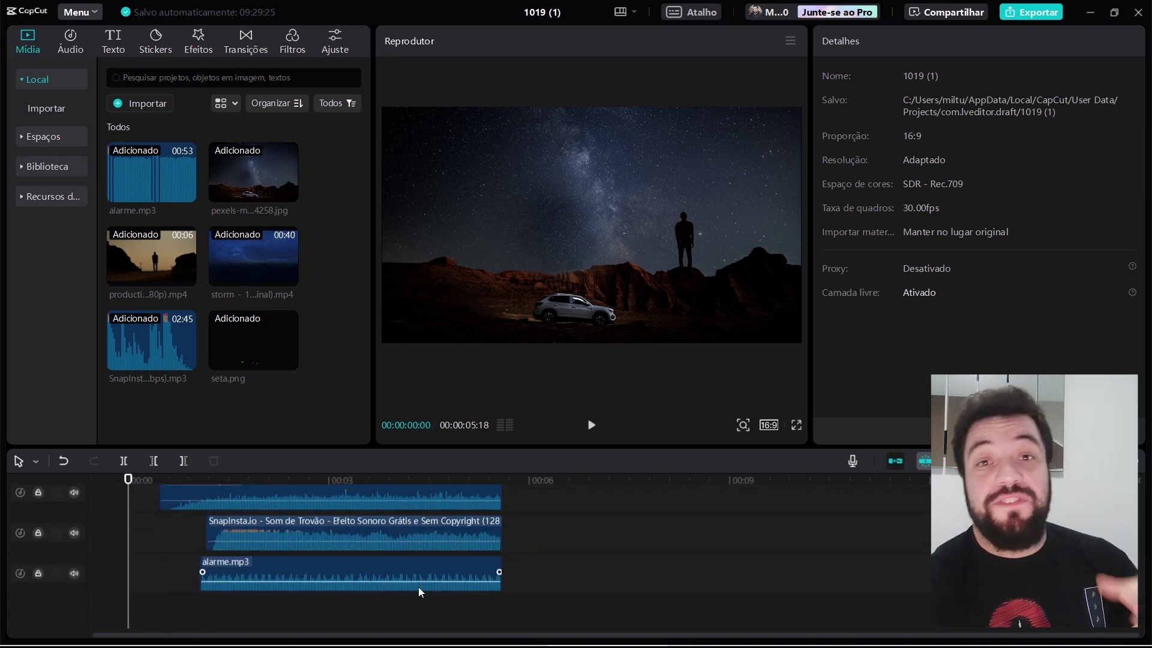
{"action": "left_click_drag", "start_coordinate": [628, 610], "coordinate": [157, 300]}
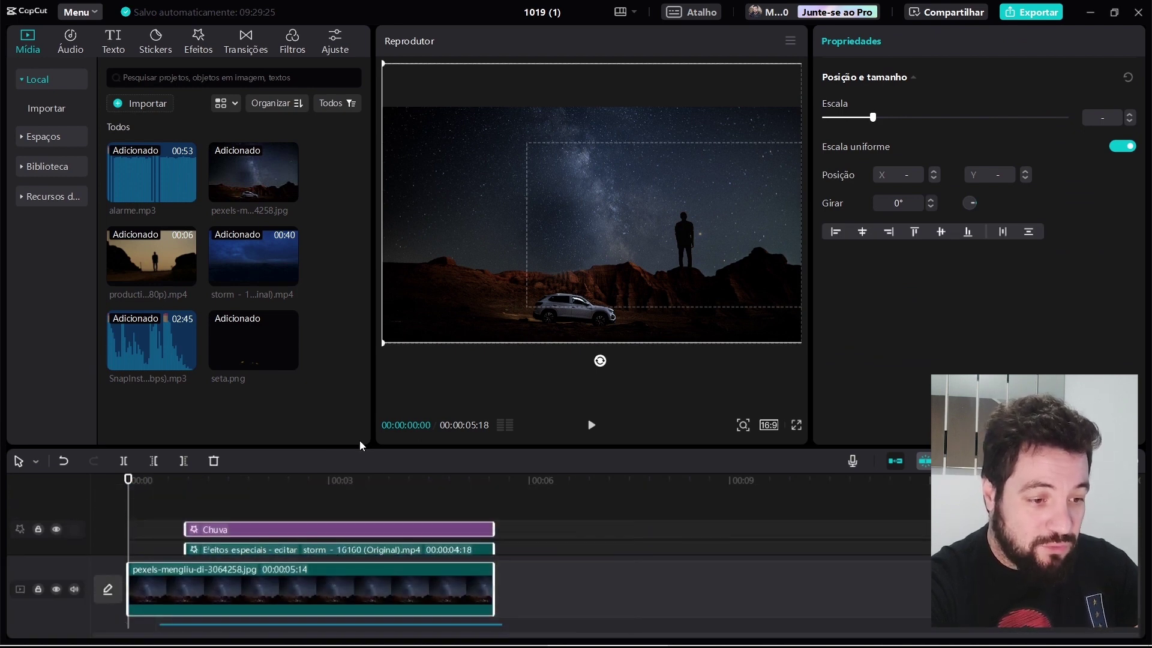
{"action": "right_click", "coordinate": [317, 594]}
{"action": "left_click", "coordinate": [392, 549]}
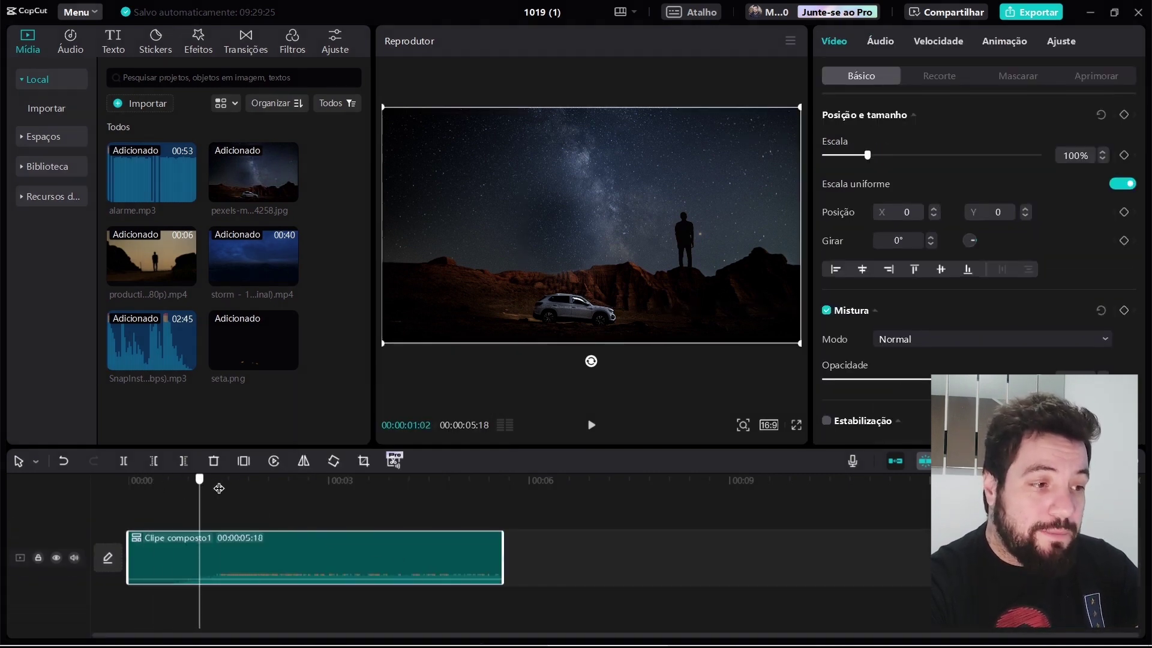
Add a position and size keyframe at the start of the compound clip and trim its end to 00:00:05:12
{"action": "left_click_drag", "start_coordinate": [242, 488], "coordinate": [127, 480]}
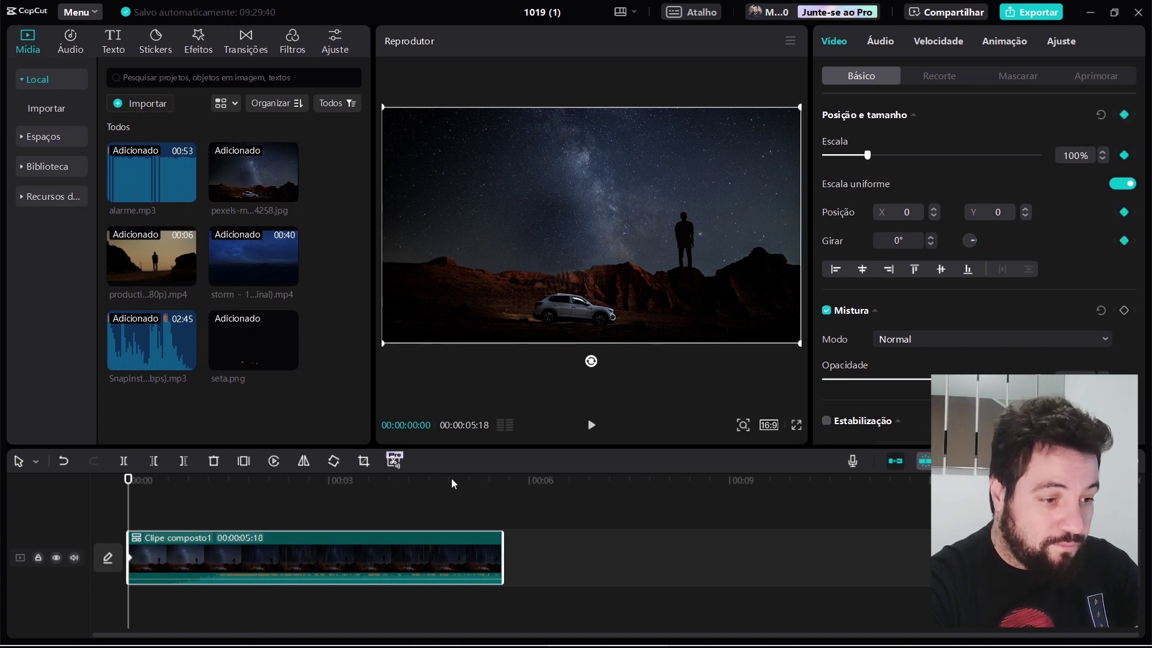
{"action": "left_click_drag", "start_coordinate": [453, 483], "coordinate": [504, 482]}
{"action": "left_click_drag", "start_coordinate": [502, 536], "coordinate": [490, 535]}
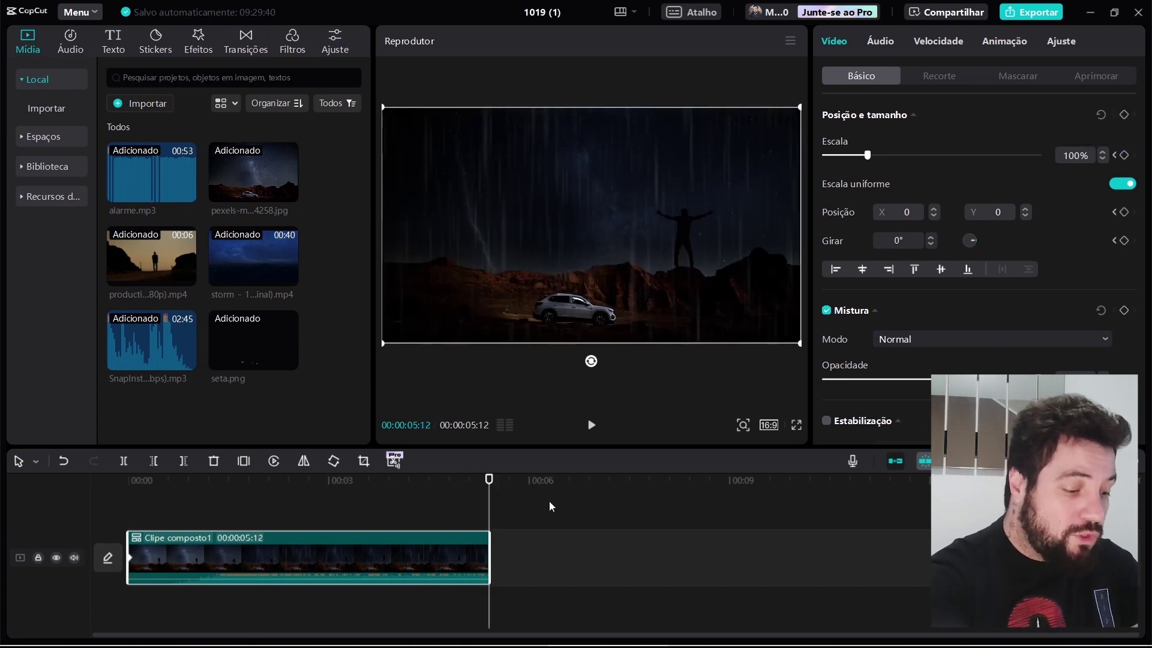
Add a position and size keyframe at 00:00:05:11 with the scale at 107%, shift the frame slightly upward, and return to the start
{"action": "key", "text": "Left"}
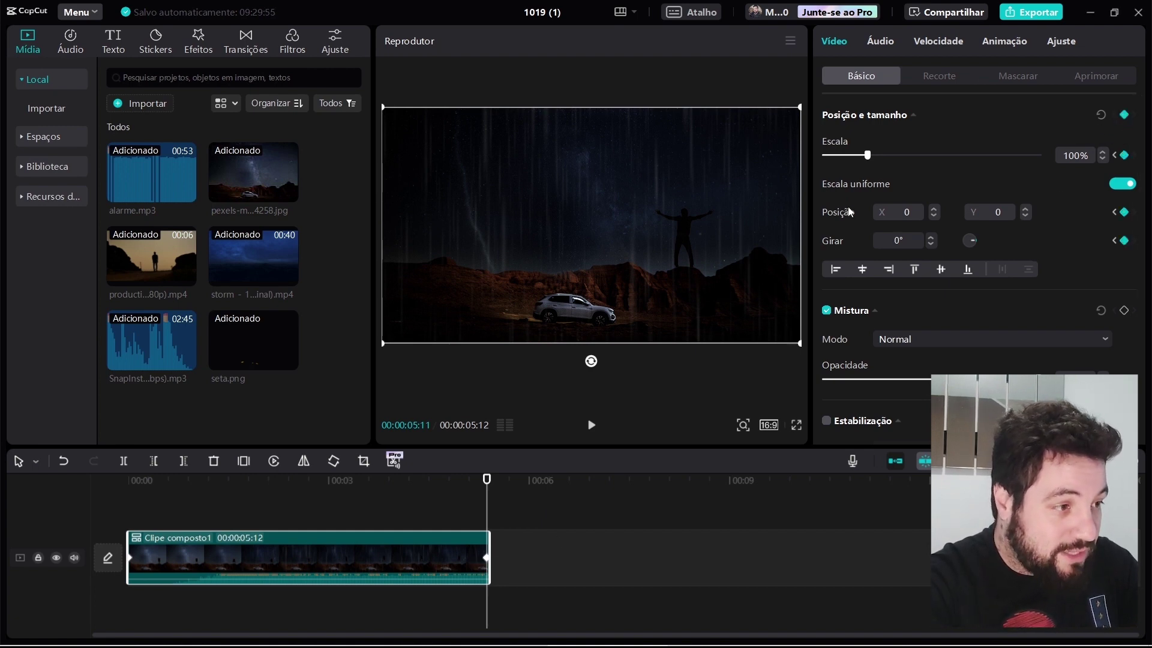
{"action": "left_click_drag", "start_coordinate": [869, 159], "coordinate": [872, 160]}
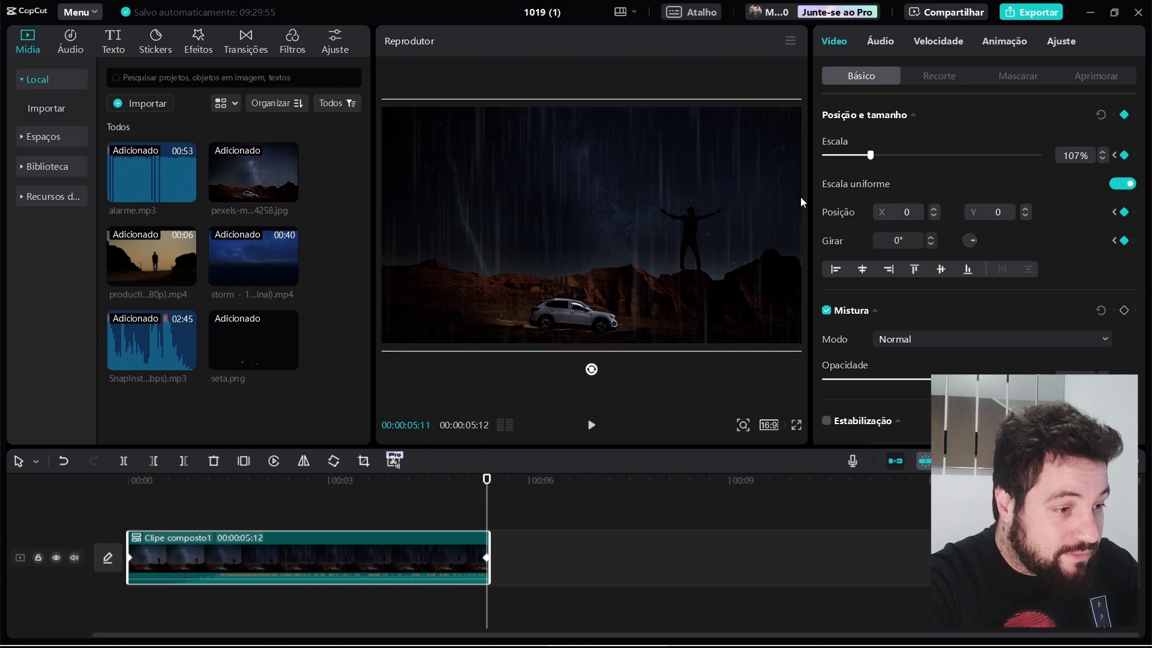
{"action": "left_click_drag", "start_coordinate": [666, 261], "coordinate": [665, 252]}
{"action": "left_click_drag", "start_coordinate": [462, 486], "coordinate": [89, 483]}
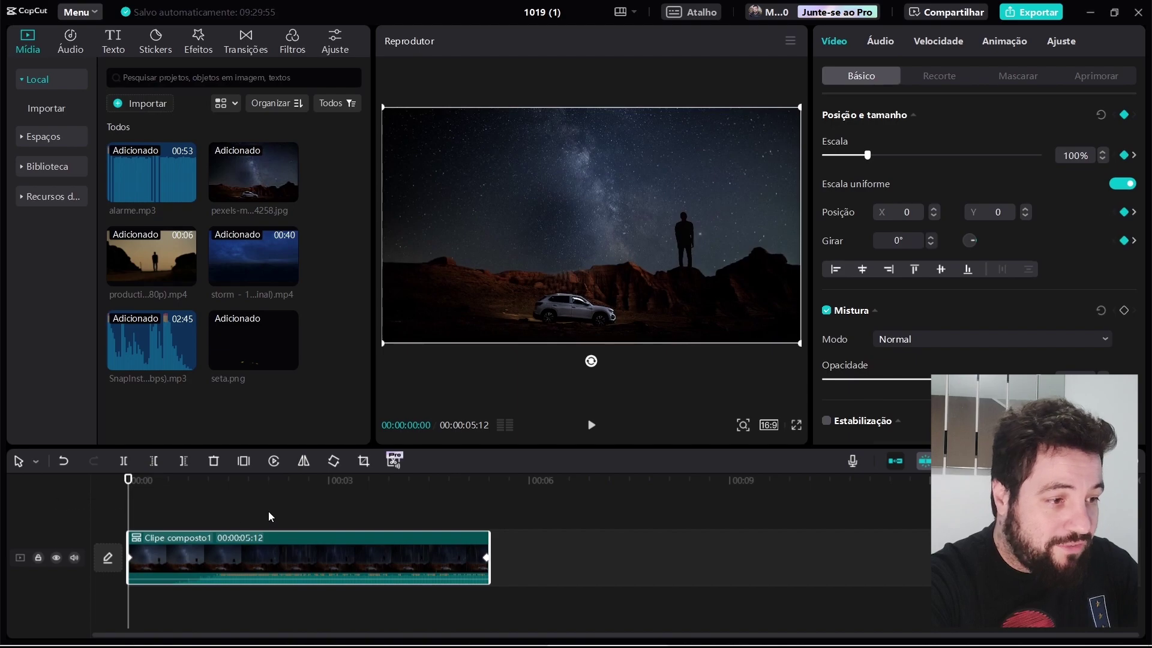